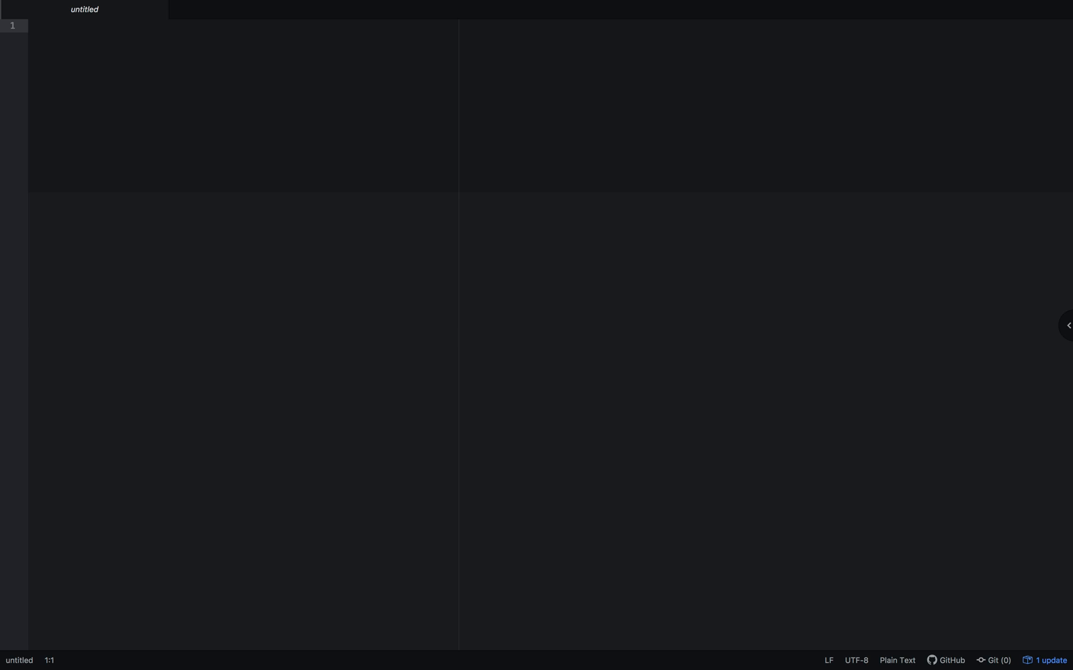
- Paste the copied switch and router lab configuration, including its passwords and RADIUS key, into the empty untitled file
click(165, 66)
click(142, 56)
key(super+v)
- Delete the SW block from the second aaa new-model line through radius-server vsa send authentication, lines 43 to 98
scroll(166, 153, up, 10)
scroll(167, 154, up, 10)
scroll(166, 152, down, 8)
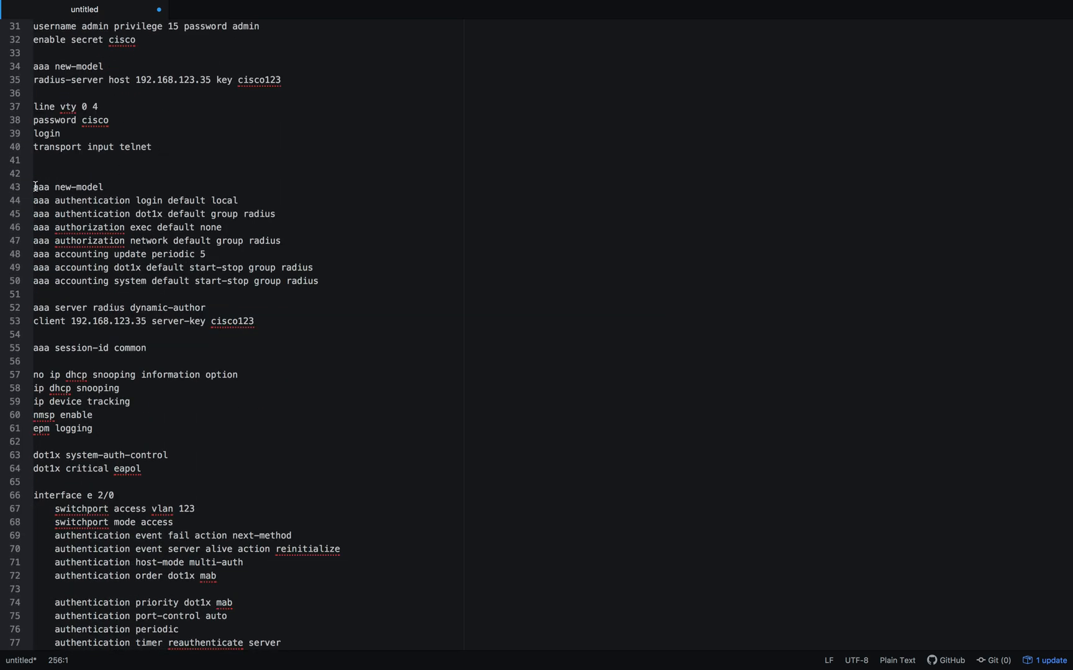
drag(34, 186, 141, 357)
scroll(141, 349, down, 7)
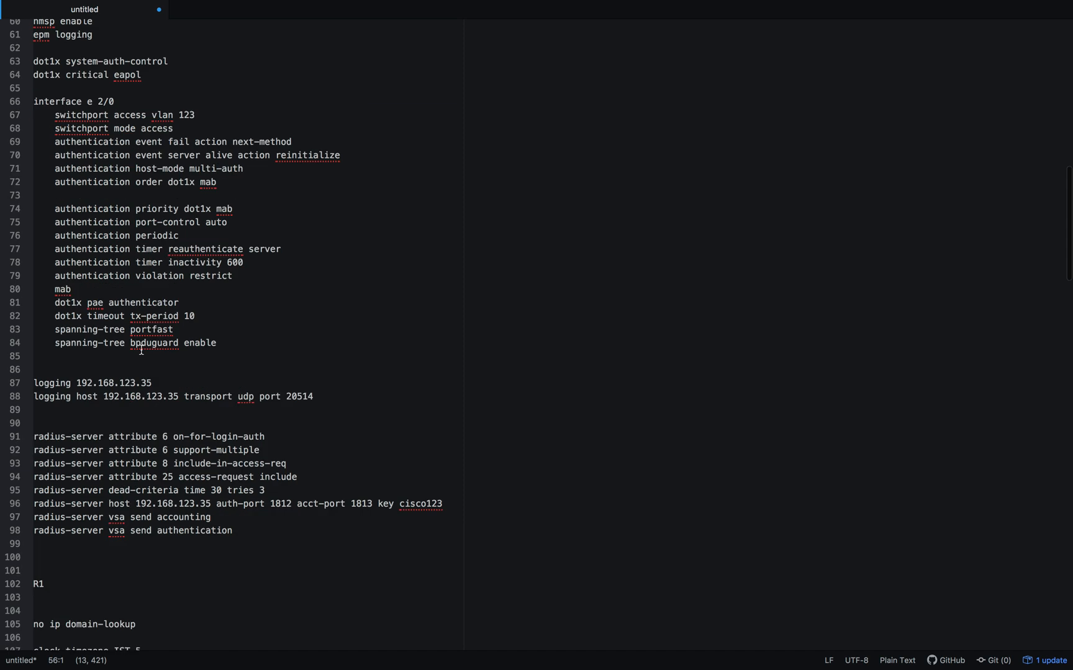
shift+click(149, 510)
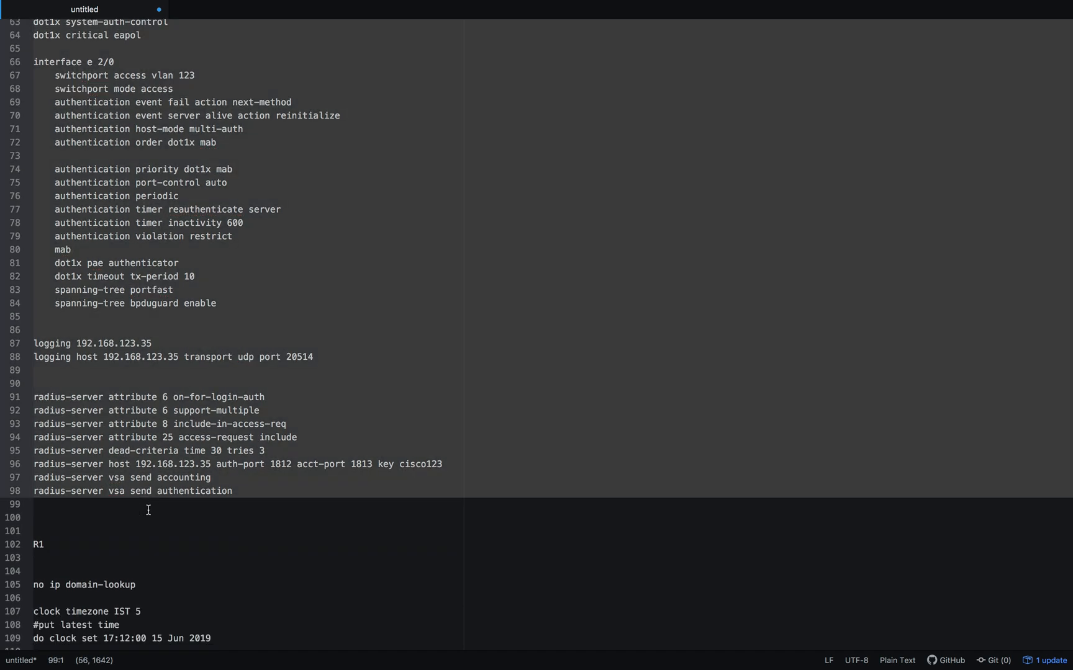
key(BackSpace)
scroll(201, 391, up, 10)
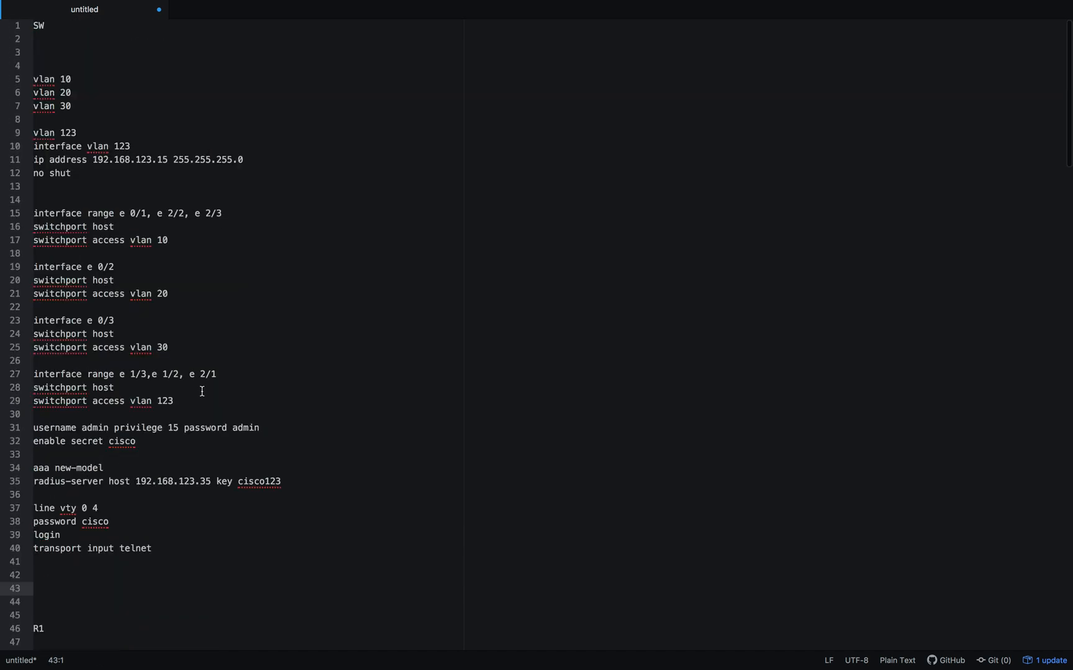
- Review the SW section's VLAN 10, 20, 30 and 123 definitions against the GNS3 topology and the network diagram
drag(53, 27, 25, 28)
click(96, 108)
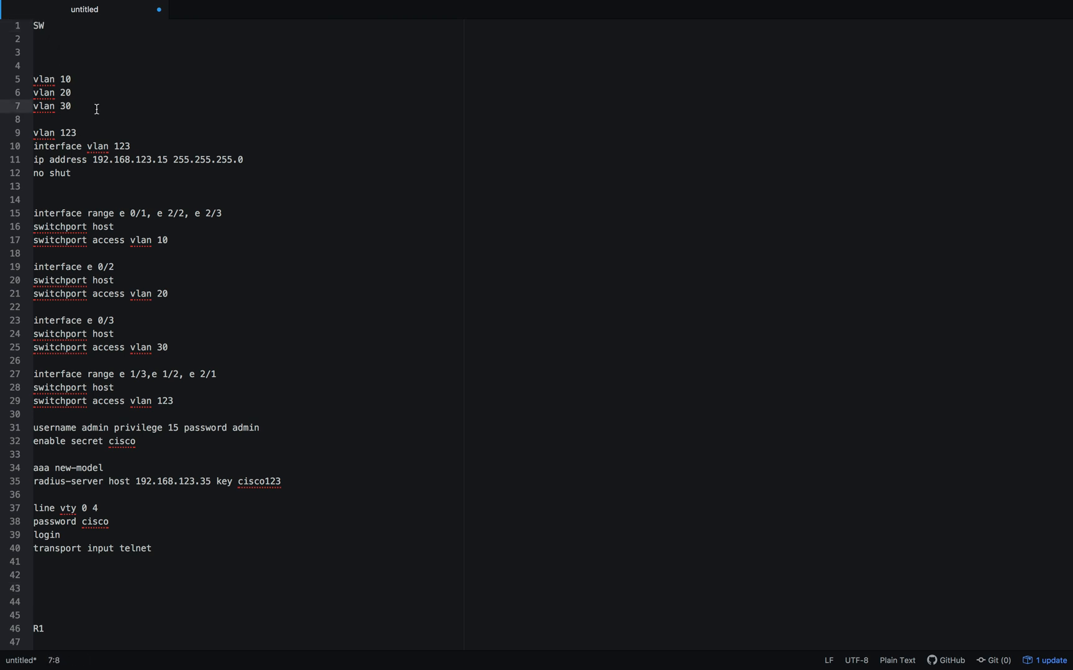
drag(36, 75, 91, 134)
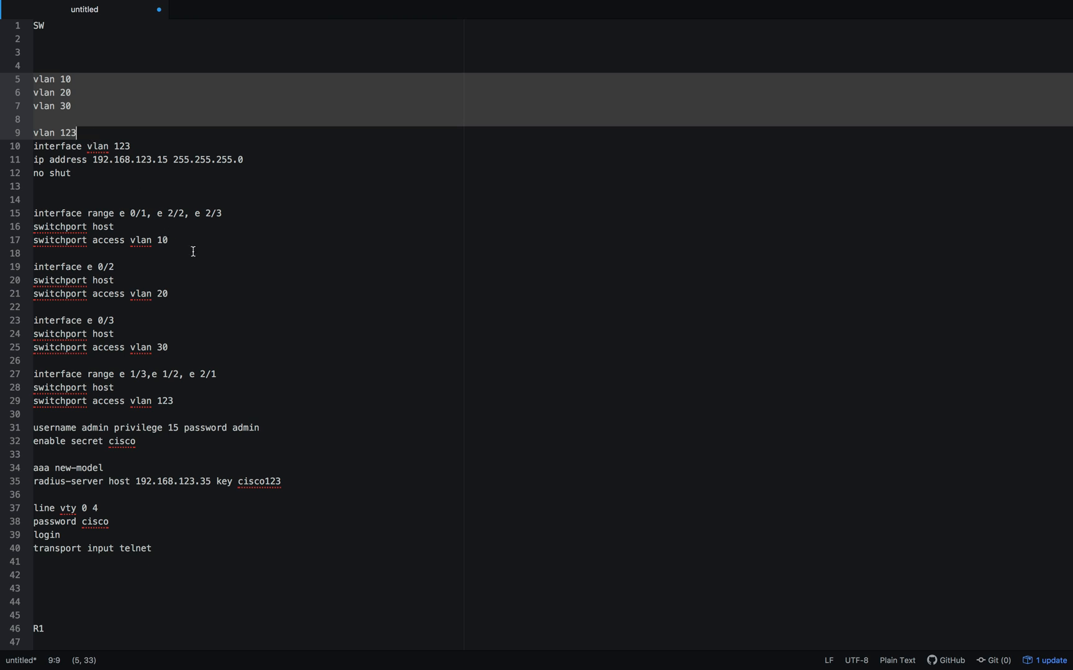
key(ctrl+Left)
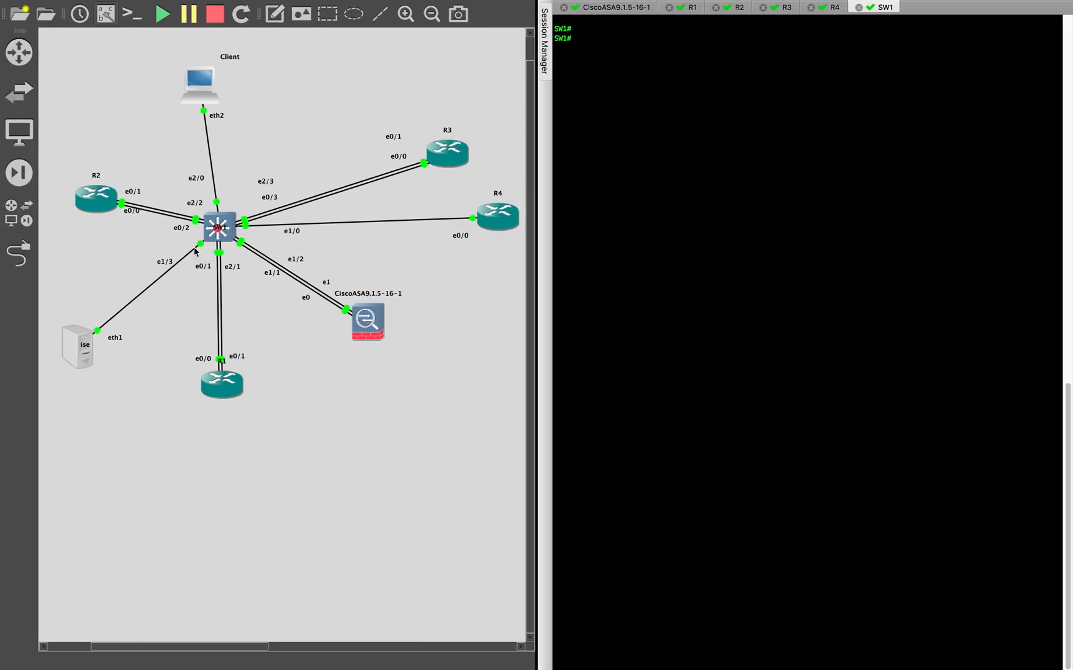
key(ctrl+Left)
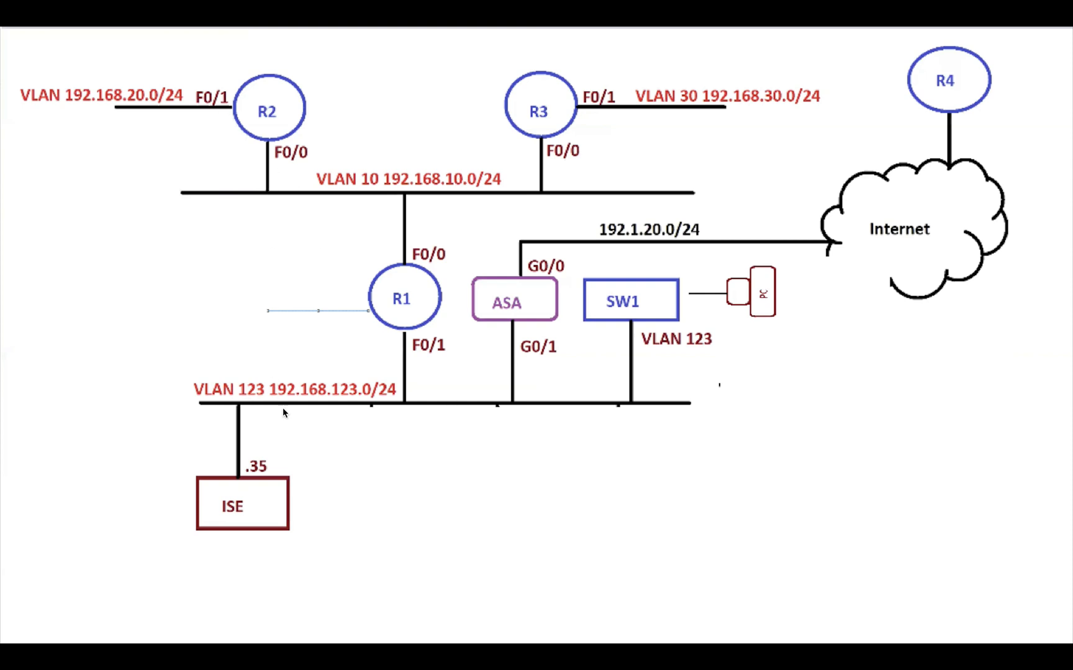
key(ctrl+Right)
key(ctrl+Right)
key(ctrl+Right)
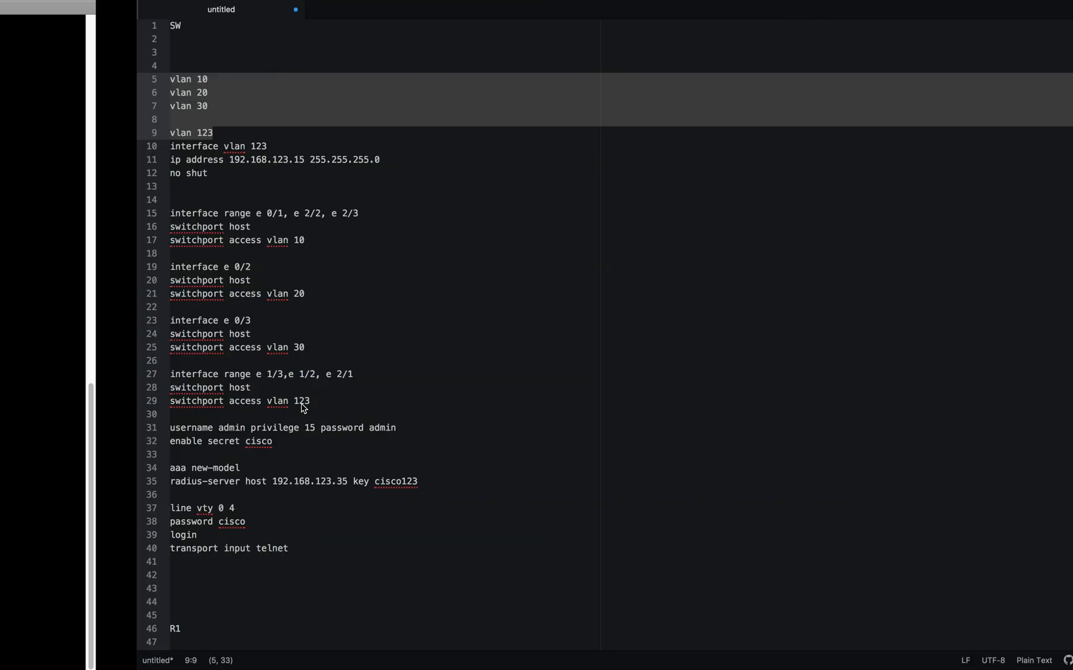
- Examine the SW section's interface vlan 123 address and the VLAN 10 access ports, comparing them with the network diagram
click(99, 185)
drag(73, 173, 34, 149)
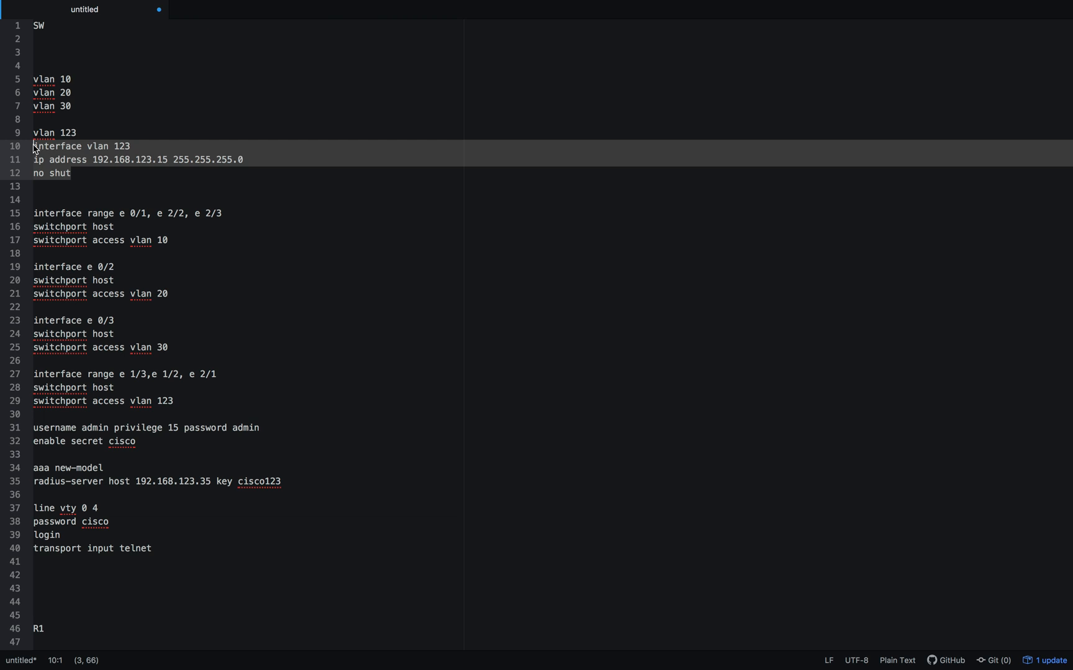
click(143, 228)
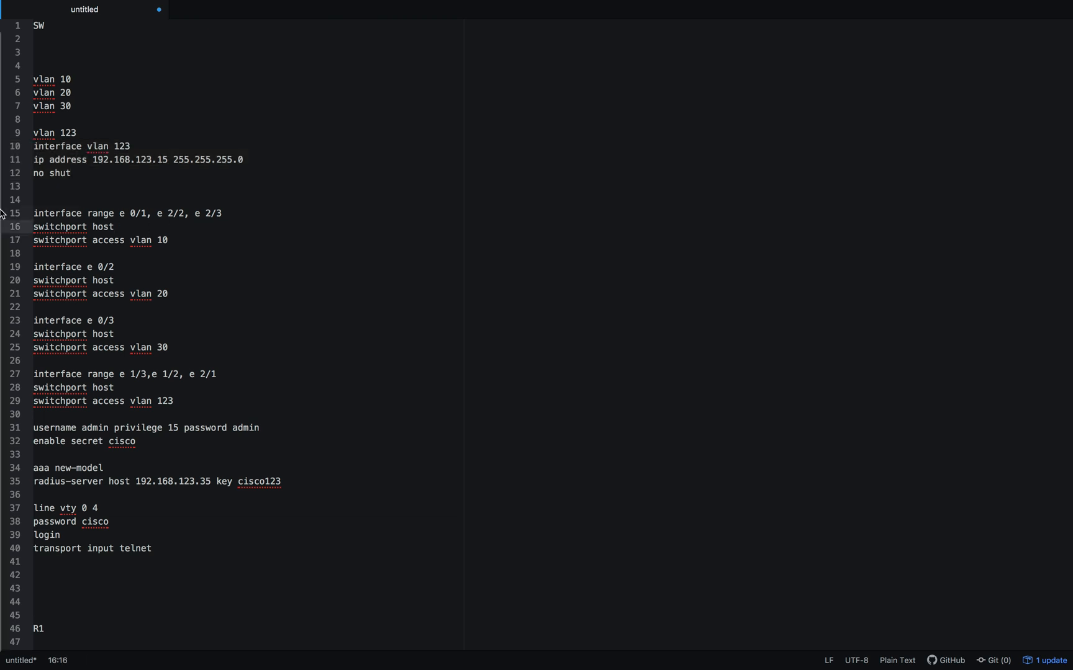
click(171, 242)
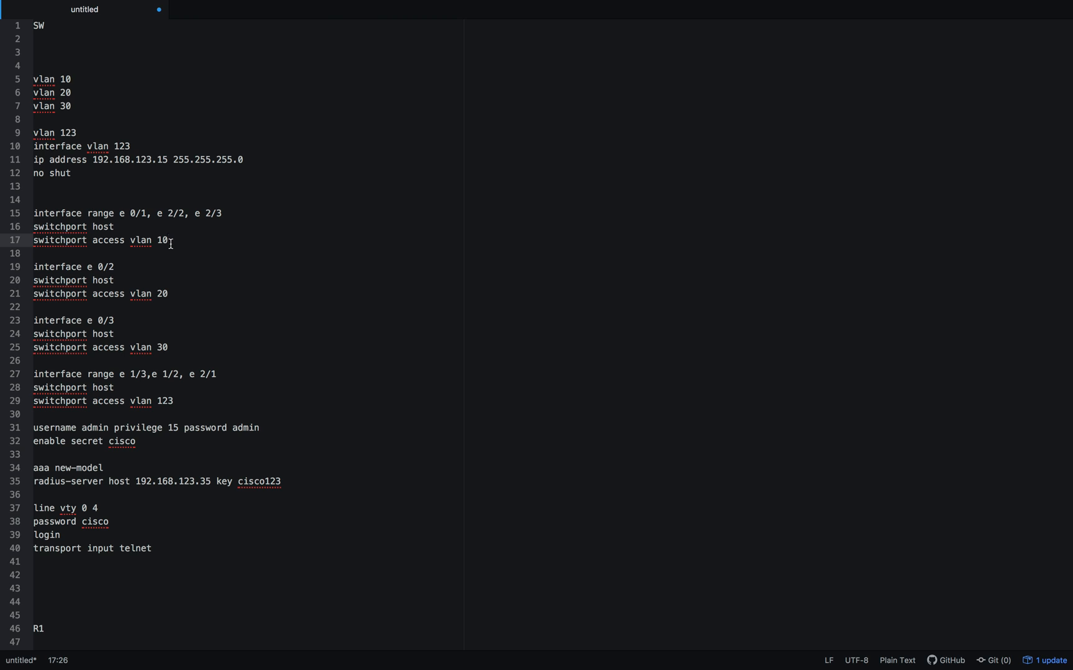
drag(135, 243, 199, 242)
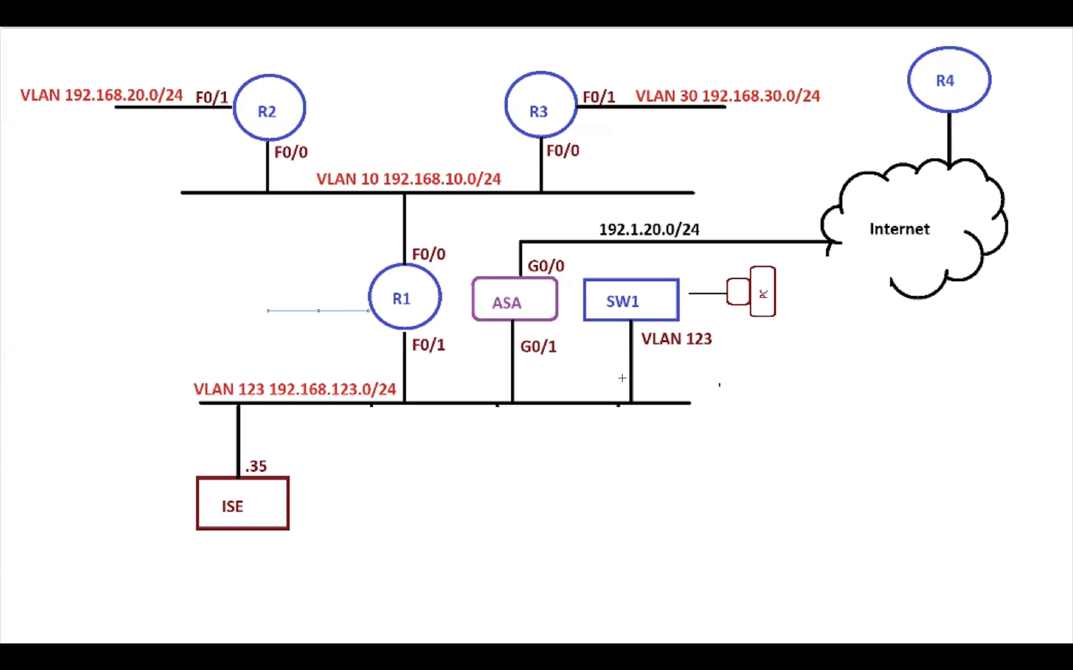
key(ctrl+Right)
key(ctrl+Right)
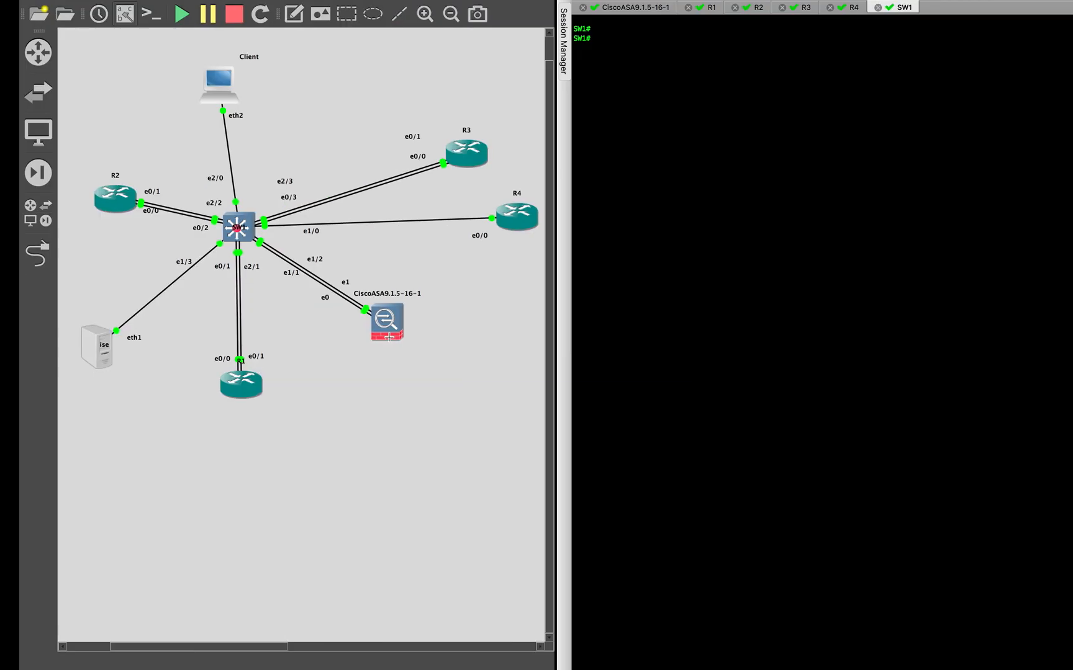
- Review the SW section's admin username, enable secret, AAA with RADIUS server, and vty telnet lines
click(161, 336)
scroll(160, 335, down, 5)
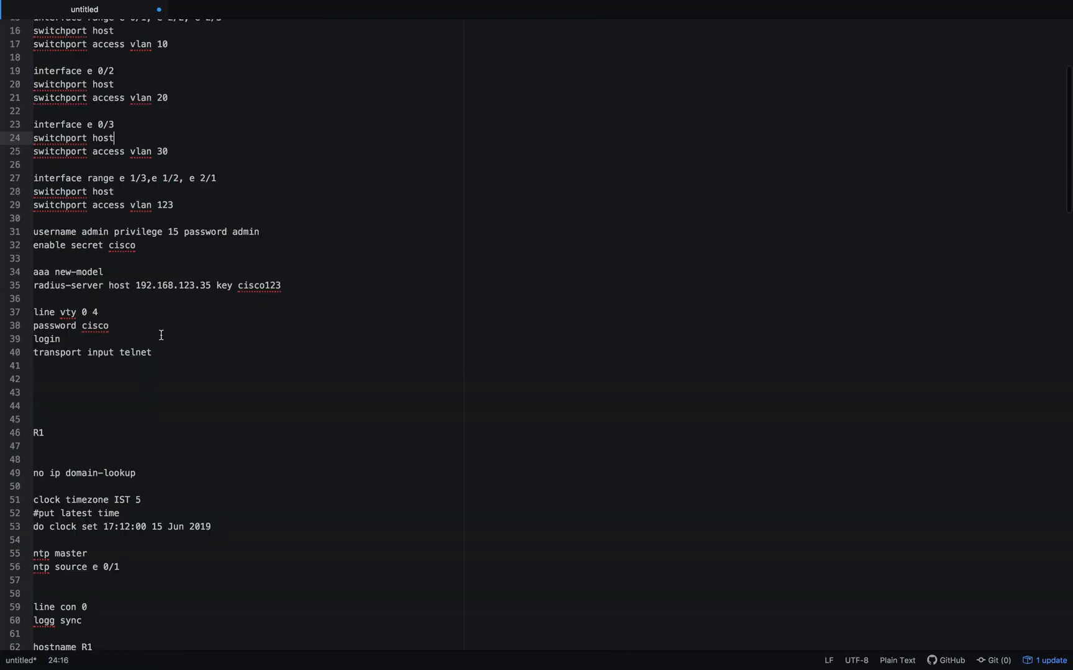
drag(16, 248, 16, 238)
scroll(160, 276, down, 2)
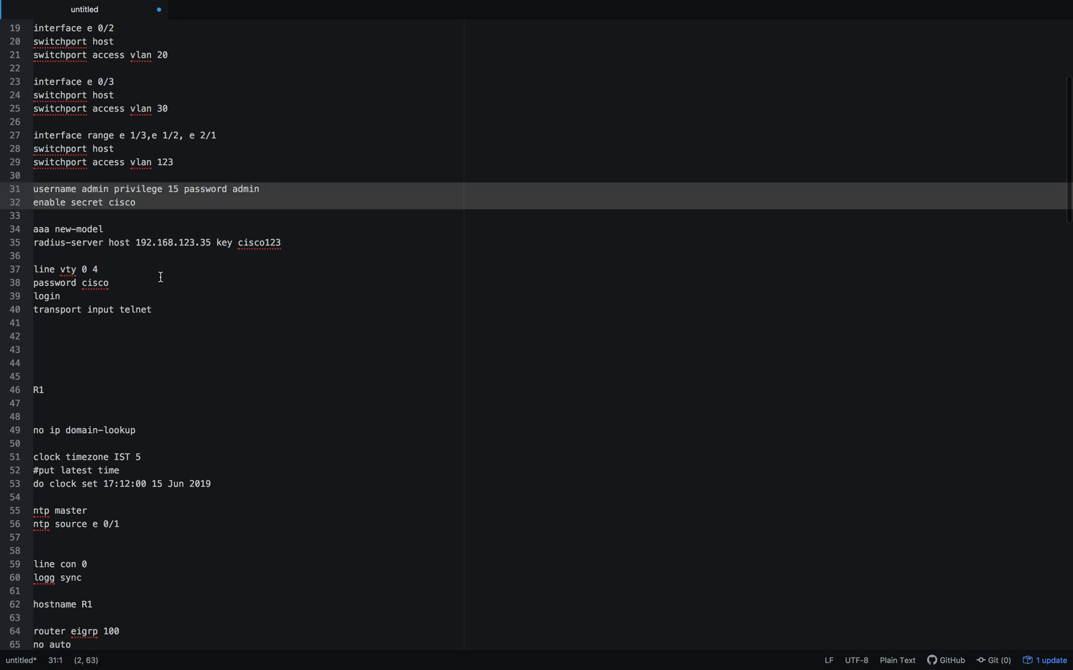
click(131, 197)
click(158, 171)
click(280, 213)
click(289, 213)
drag(289, 213, 28, 196)
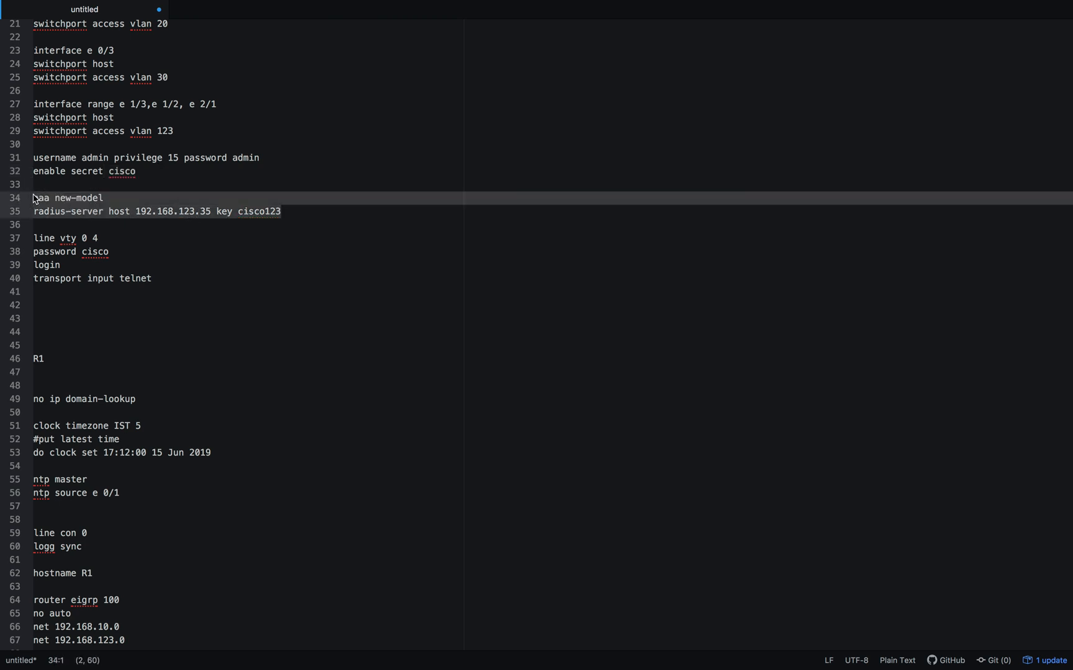
click(94, 223)
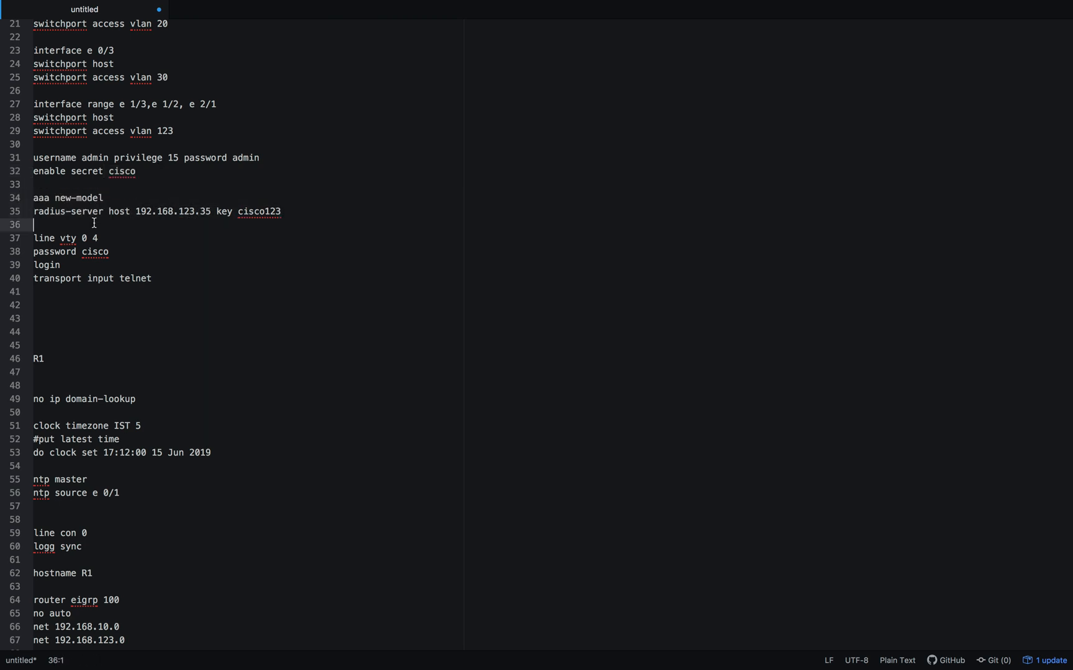
drag(108, 211, 28, 202)
click(90, 269)
drag(160, 278, 31, 241)
scroll(246, 297, down, 6)
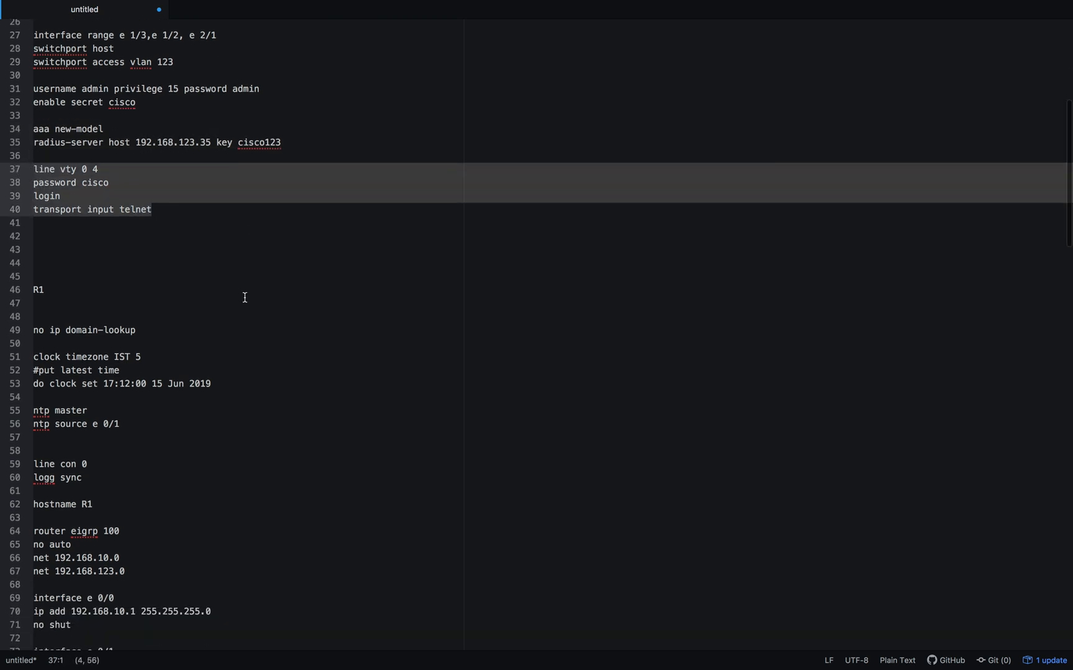
- Locate R1 in the topology and network diagram, and examine the NTP master and source lines in its configuration
scroll(245, 298, down, 3)
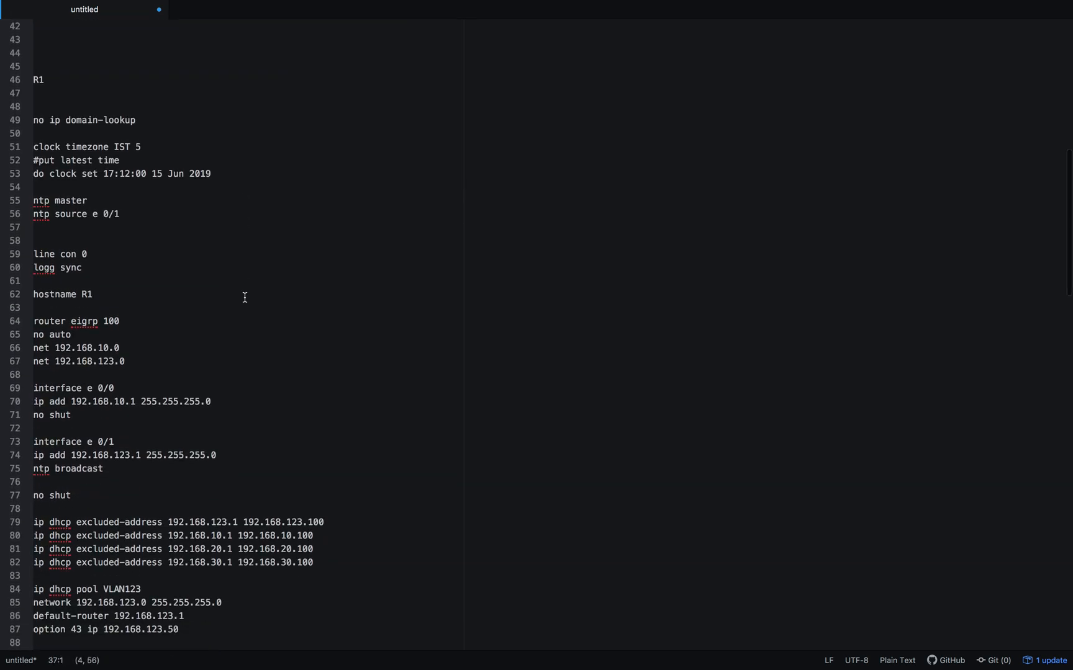
key(ctrl+Left)
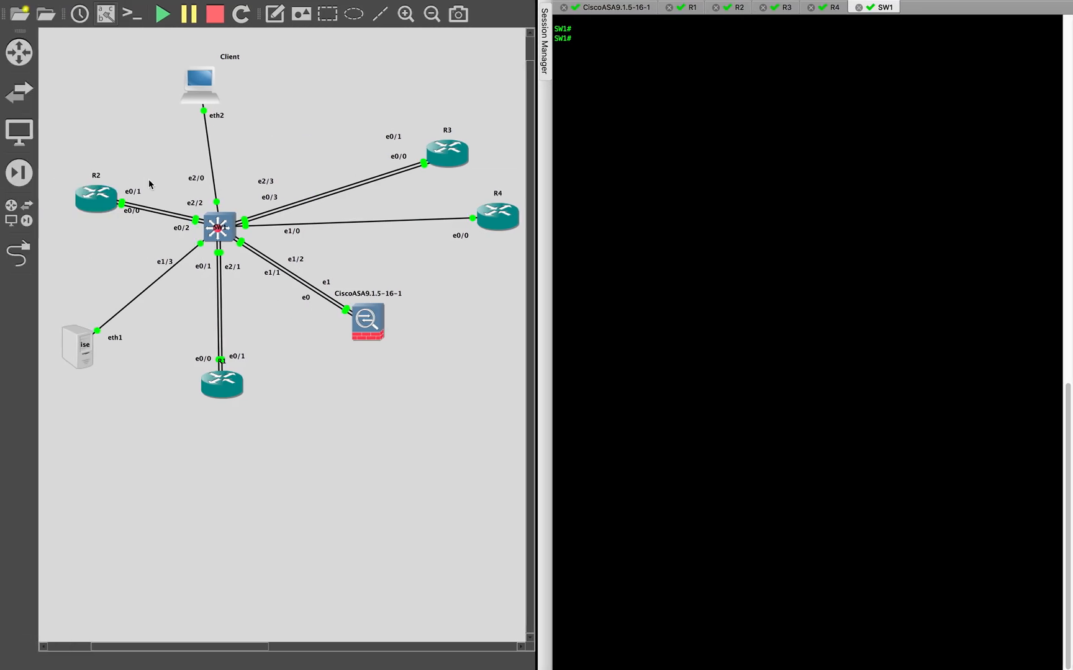
key(ctrl+Right)
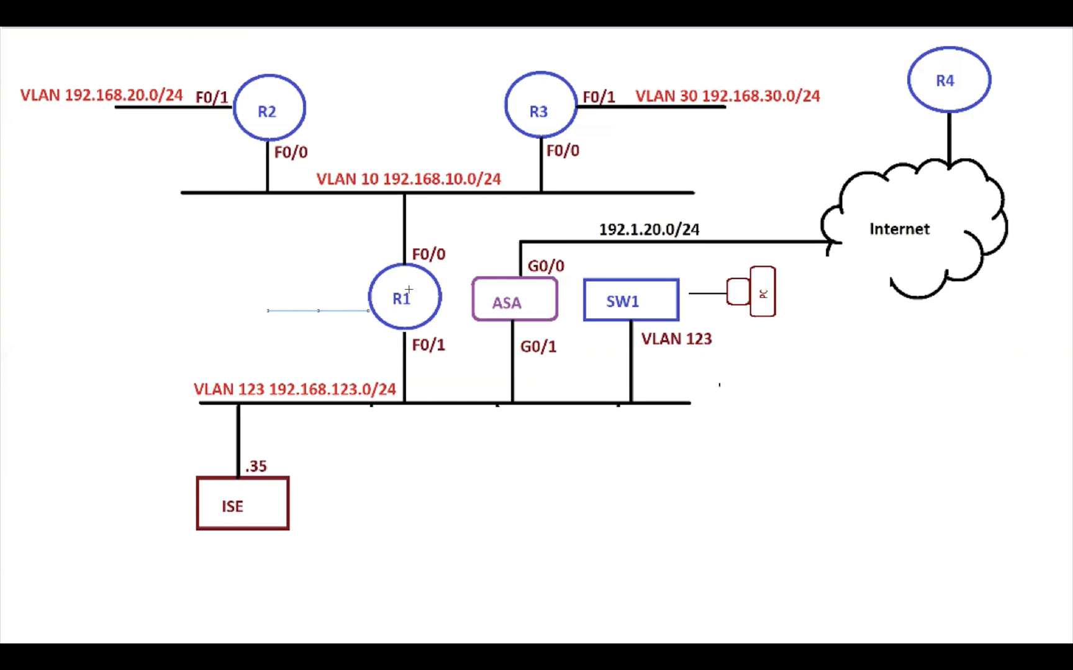
key(ctrl+Right)
key(ctrl+Right)
key(ctrl+Right)
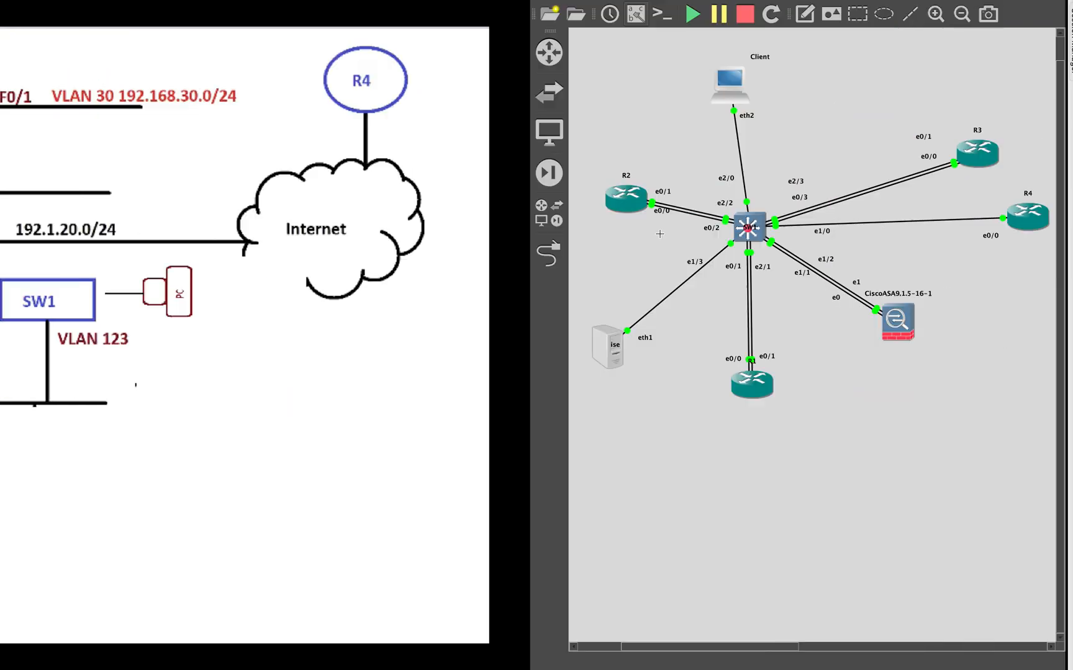
click(305, 265)
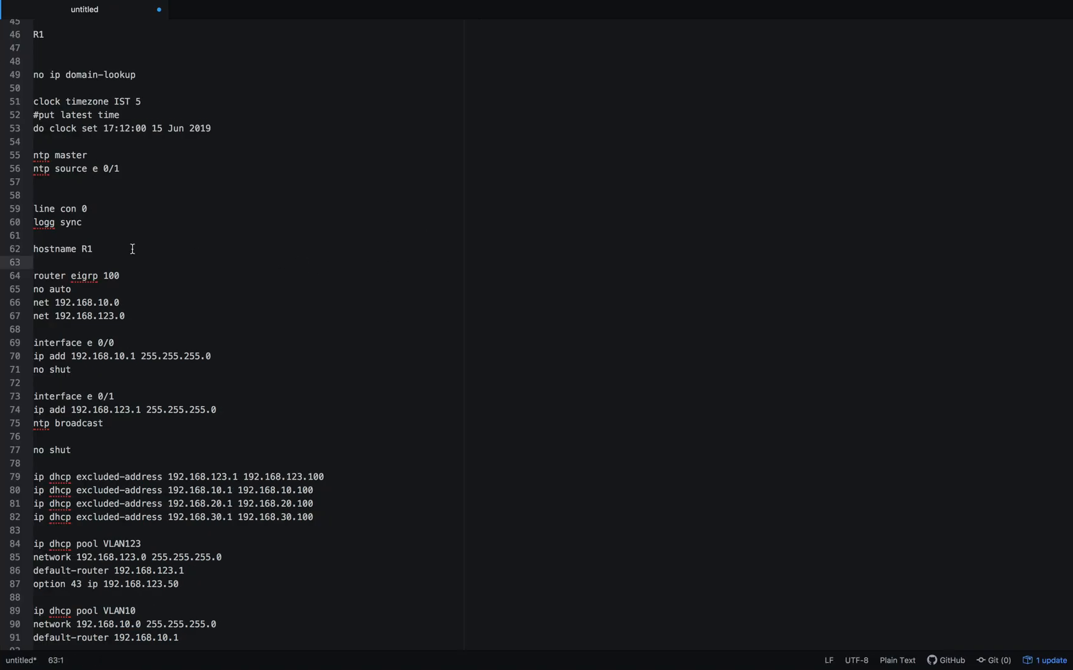
drag(117, 182, 36, 138)
shift+click(34, 154)
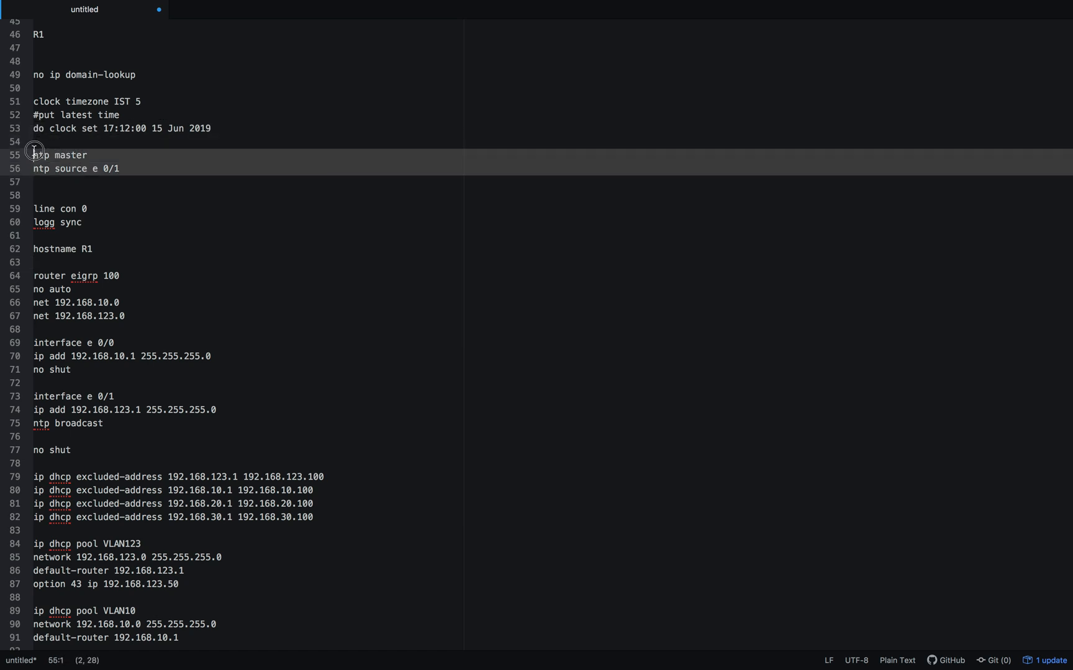
- Check R1's EIGRP 100 networks and its e 0/0 and e 0/1 addresses against the network diagram
scroll(34, 152, down, 5)
drag(125, 192, 33, 138)
click(108, 193)
drag(55, 178, 120, 178)
click(182, 206)
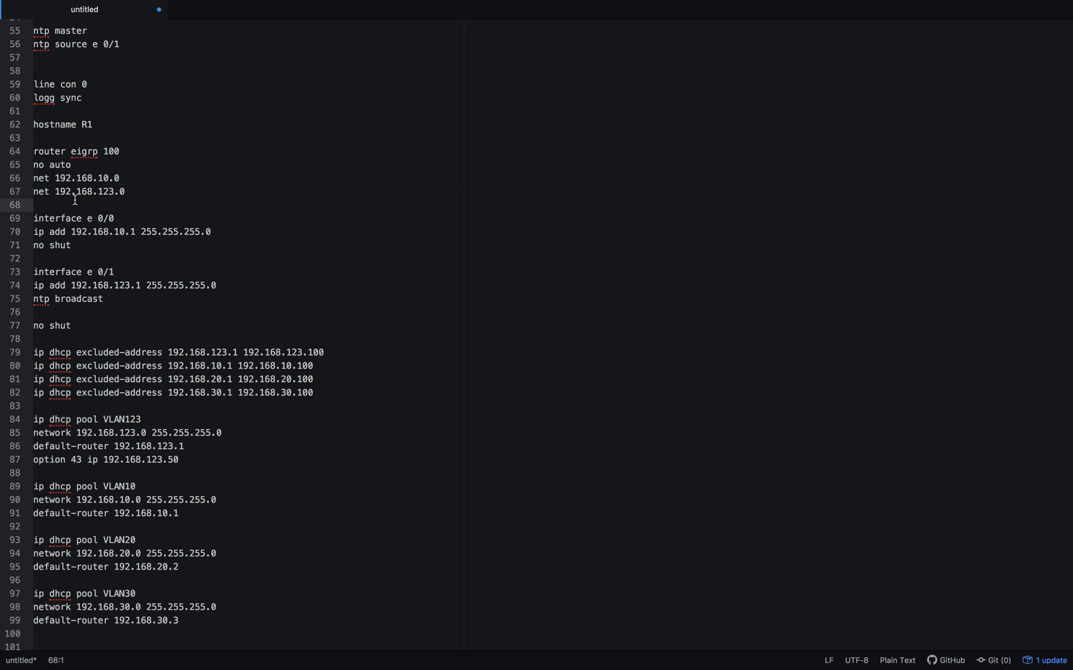
drag(72, 234, 142, 234)
click(136, 274)
drag(87, 285, 180, 284)
click(179, 289)
key(ctrl+Left)
key(ctrl+Left)
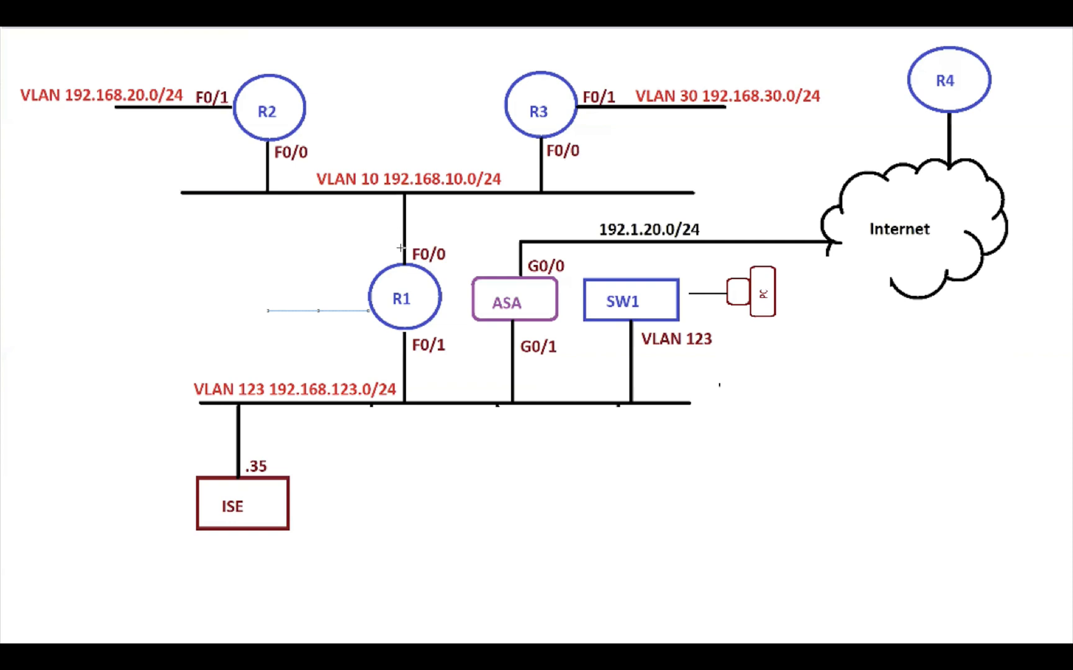
key(ctrl+Right)
key(ctrl+Right)
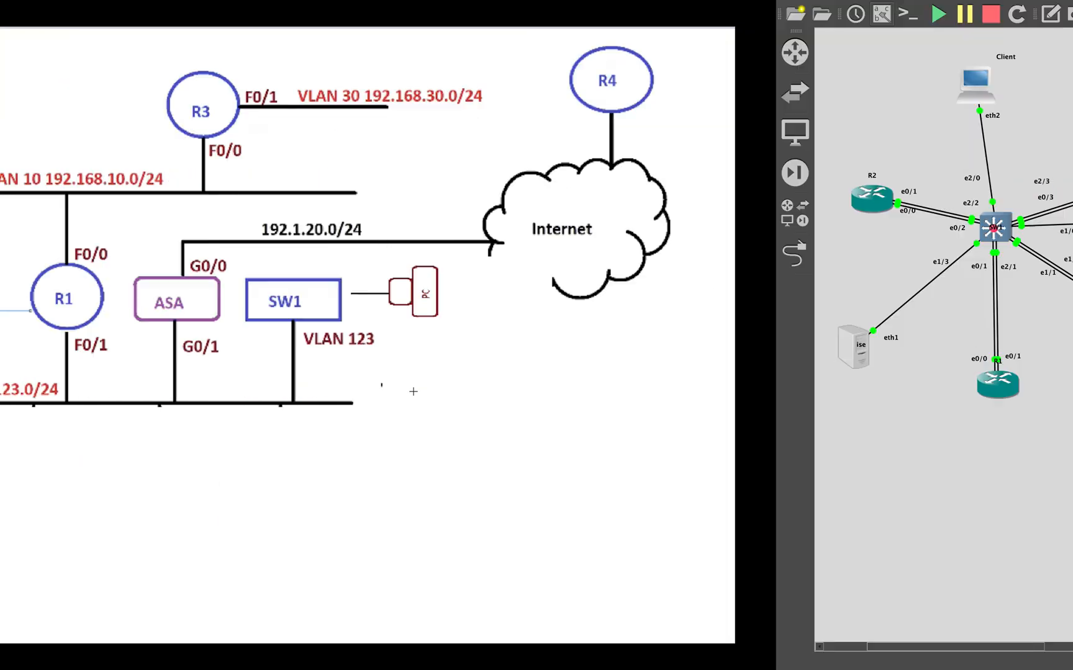
key(Left)
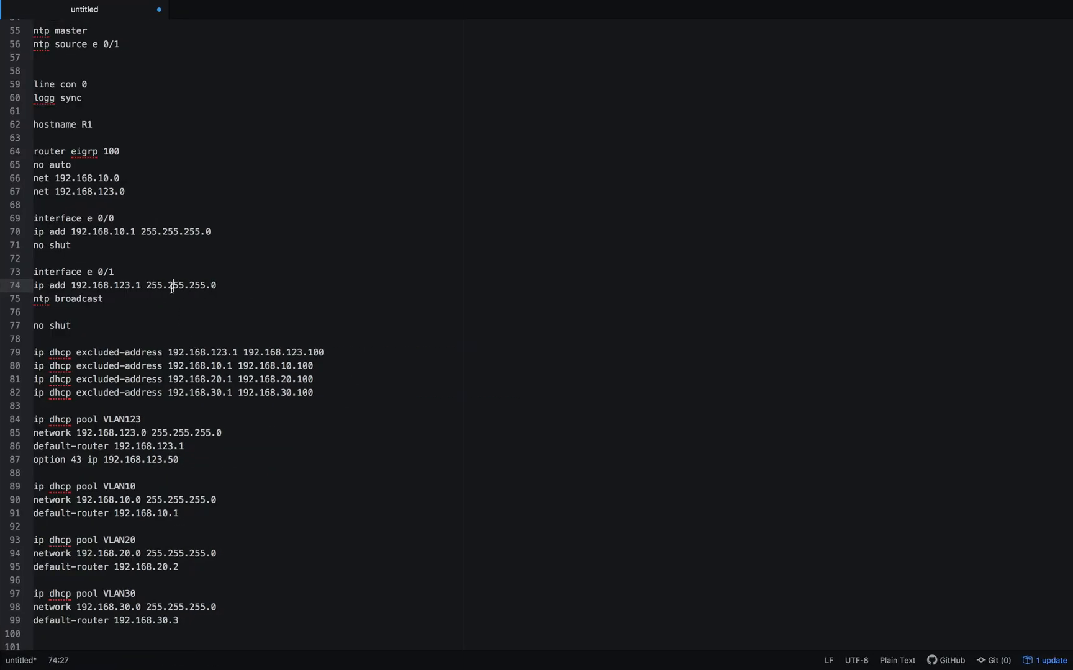
drag(126, 193, 34, 152)
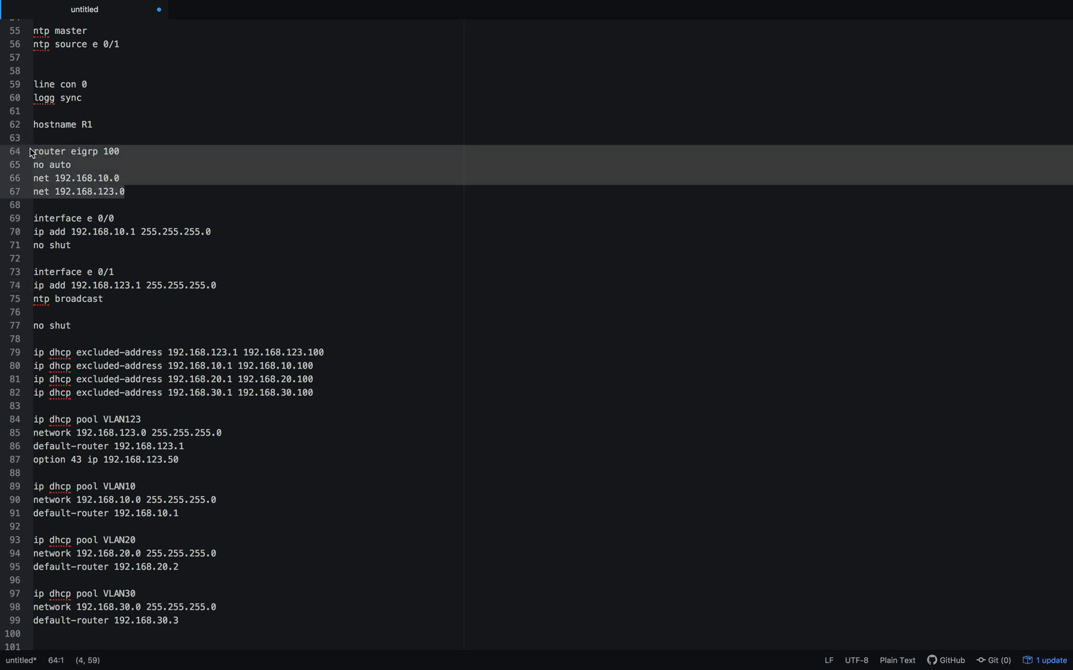
- Review R1's DHCP configuration, examining the excluded-address ranges, particularly the one for the 192.168.123.0 network
scroll(120, 232, down, 4)
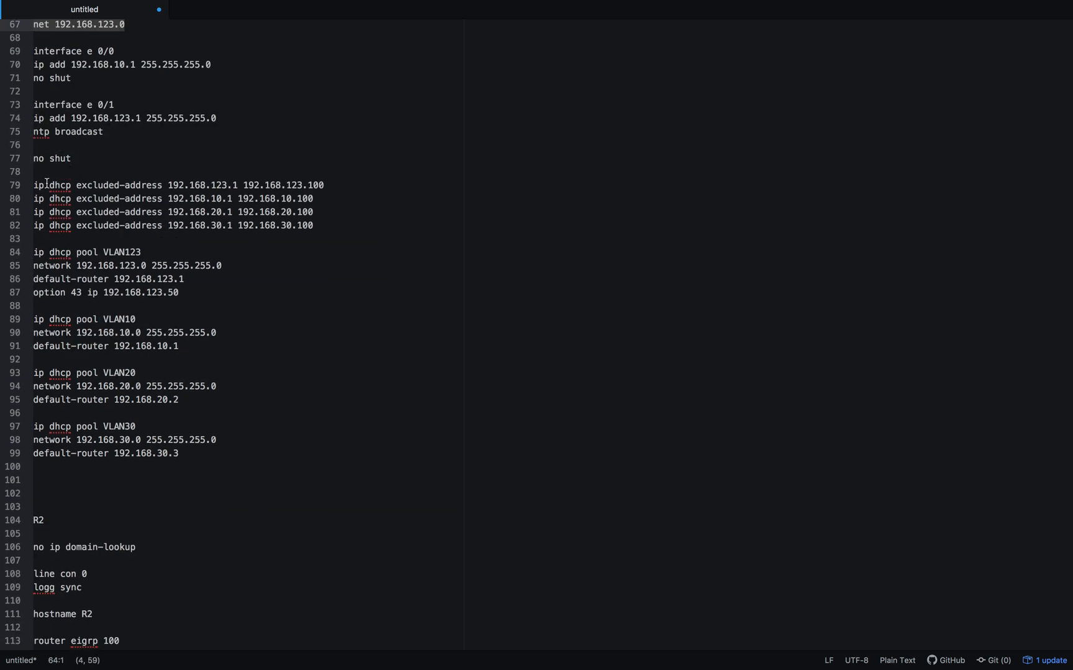
drag(34, 185, 197, 454)
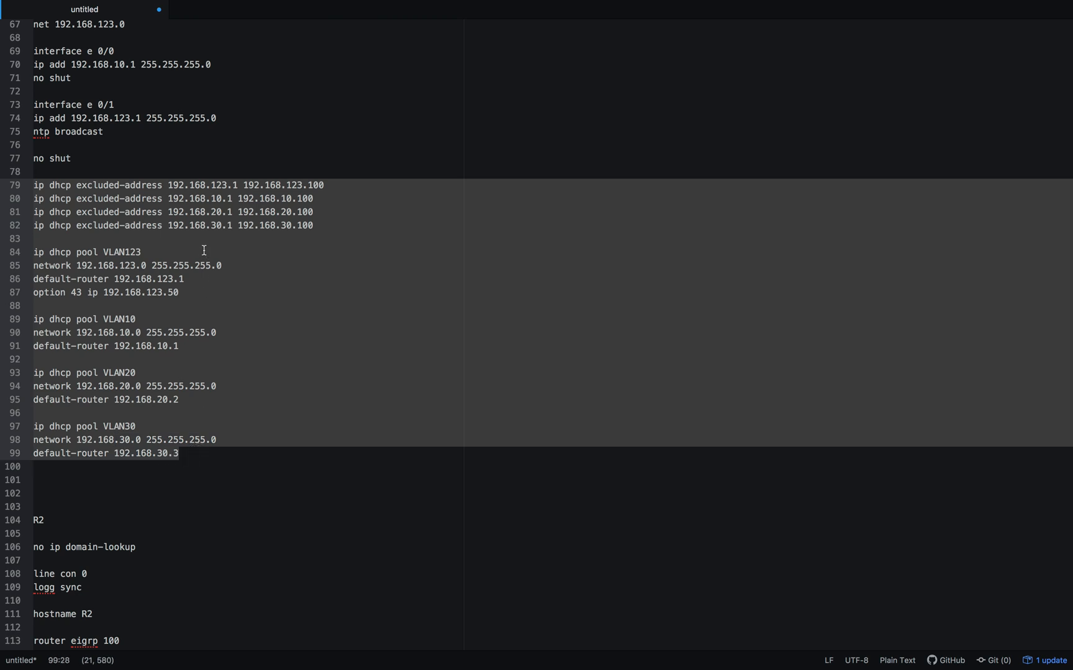
click(179, 200)
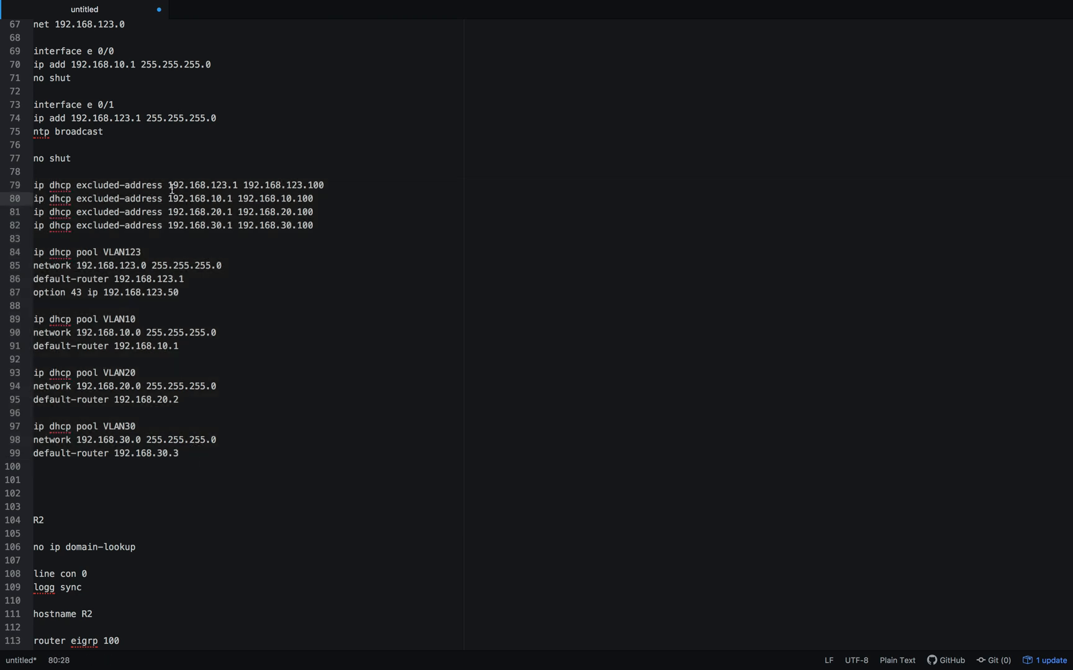
drag(167, 184, 324, 185)
click(324, 199)
drag(231, 184, 336, 185)
click(334, 185)
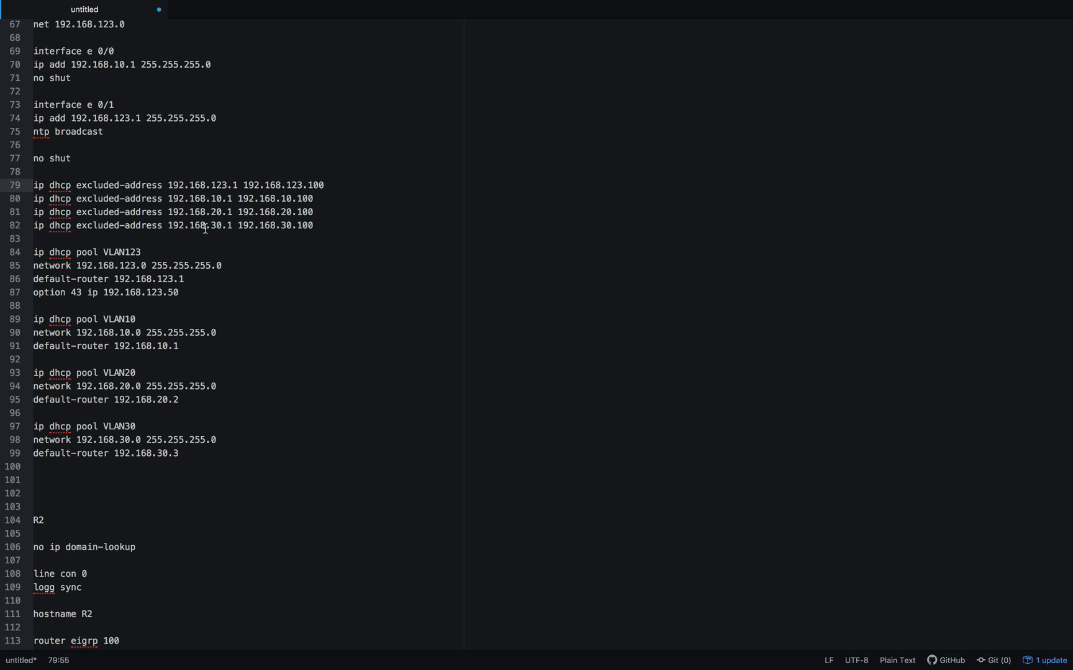
- Delete the "option 43 ip 192.168.123.50" line from R1's VLAN123 DHCP pool
double_click(106, 253)
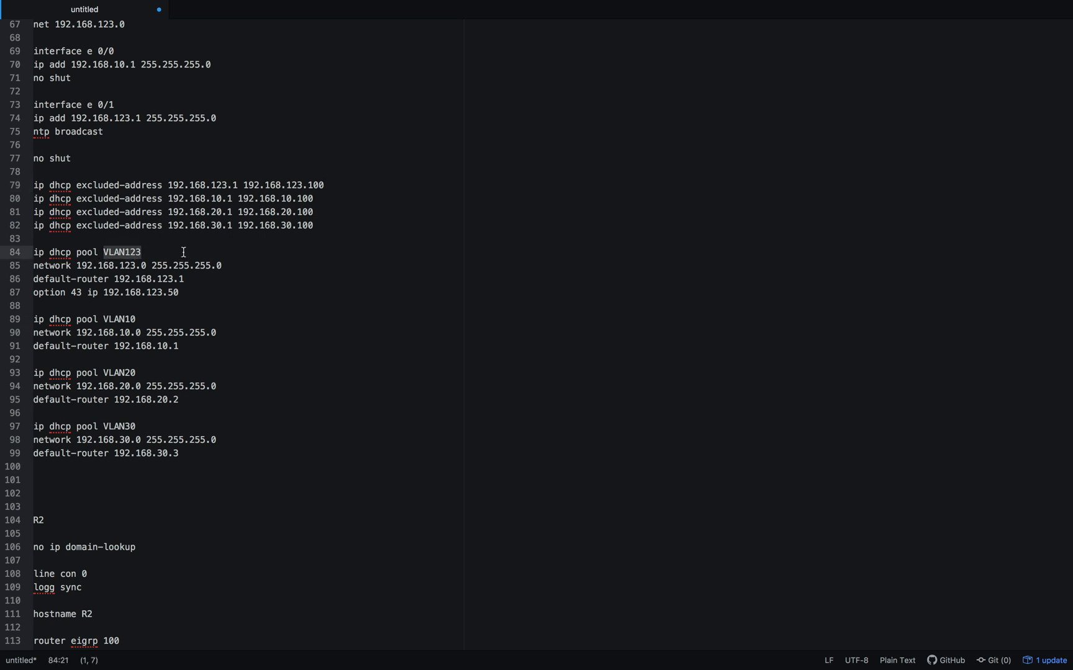
click(220, 273)
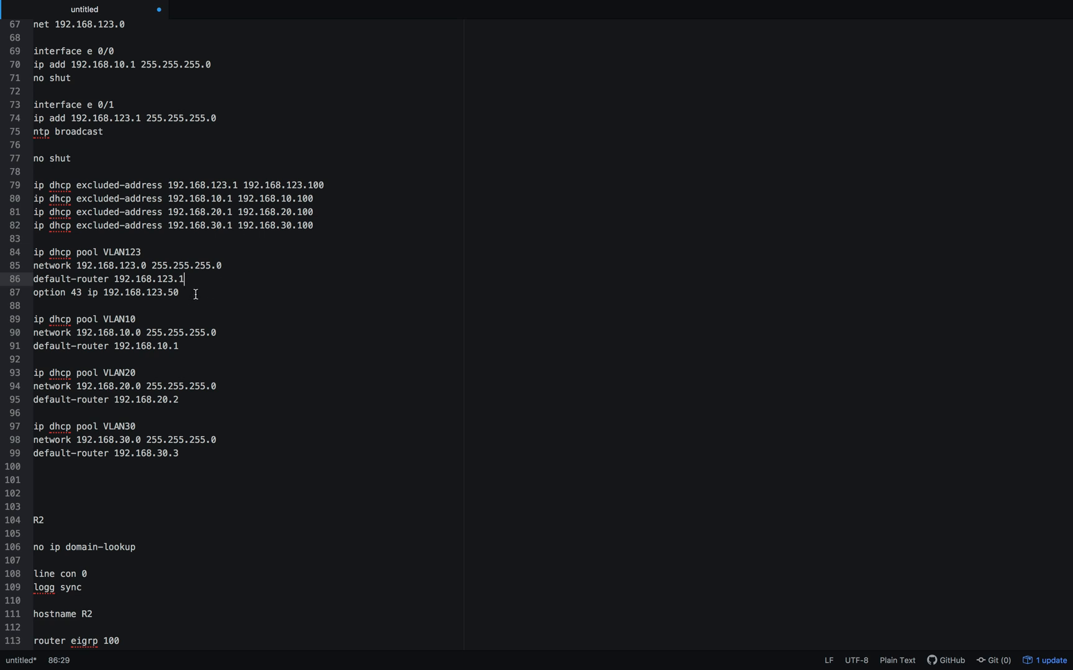
scroll(196, 294, down, 2)
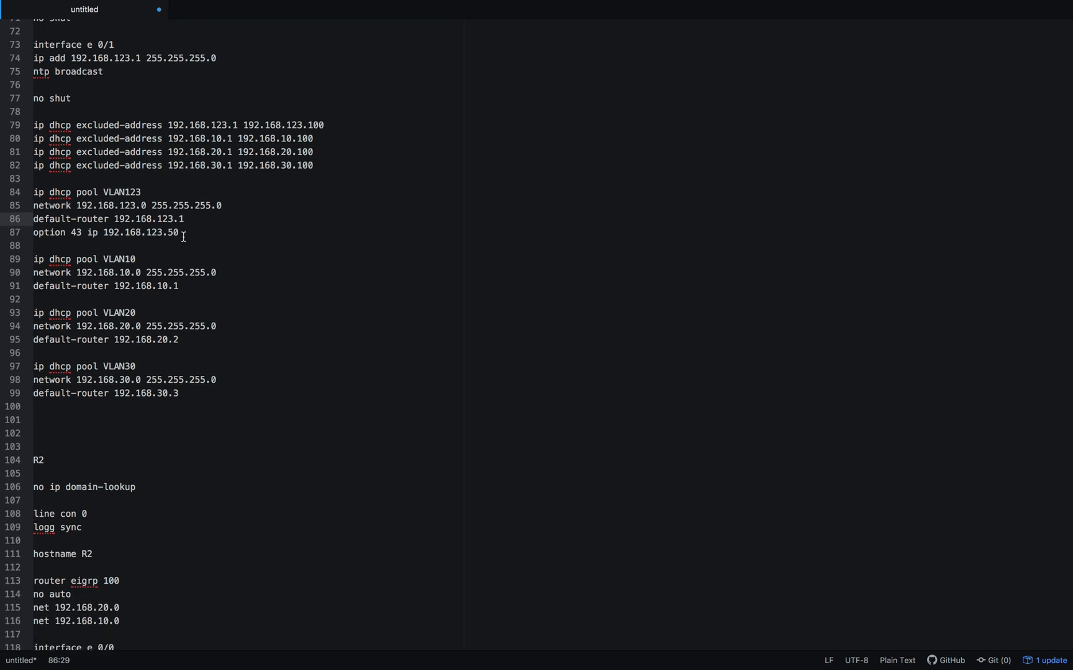
drag(184, 233, 15, 236)
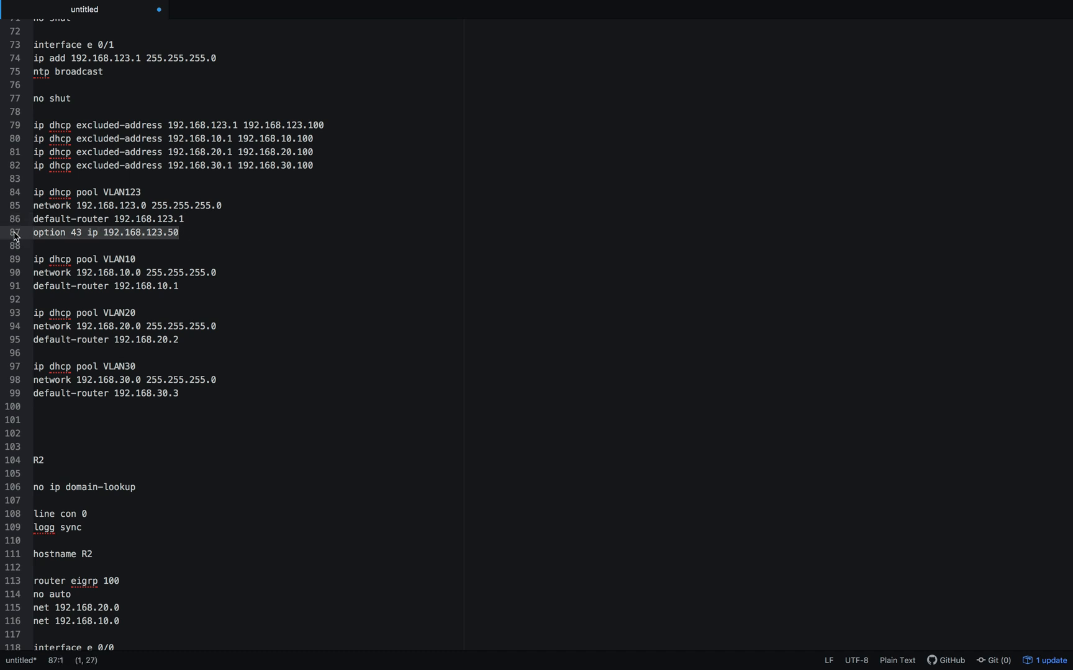
key(BackSpace)
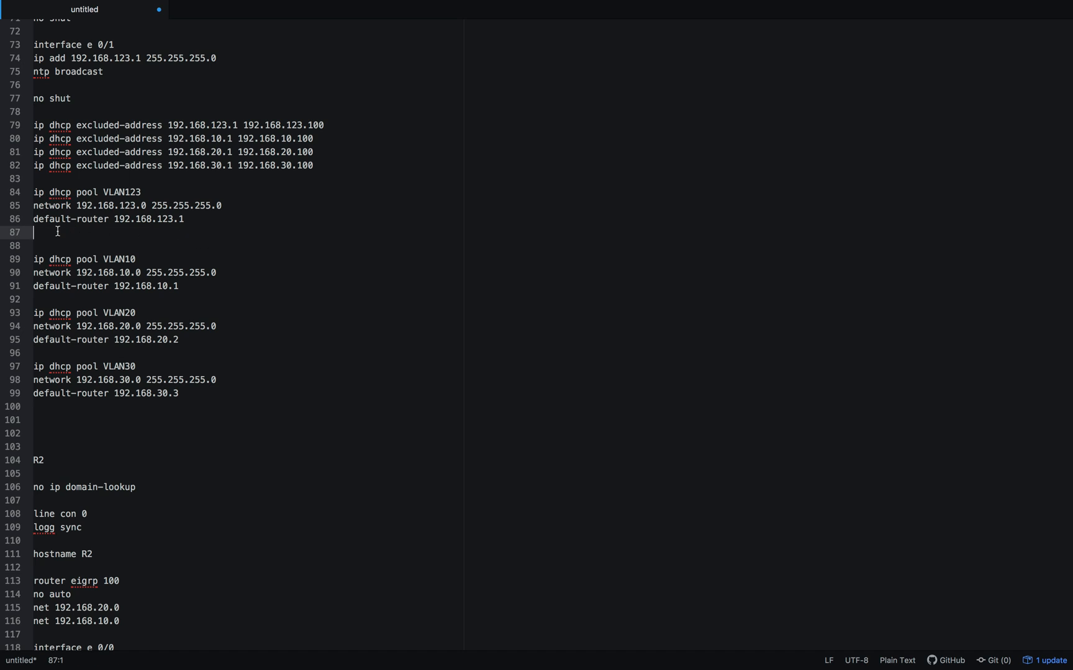
- Review the networks and default routers of R1's DHCP pools VLAN123, VLAN10, VLAN20 and VLAN30
scroll(56, 230, down, 2)
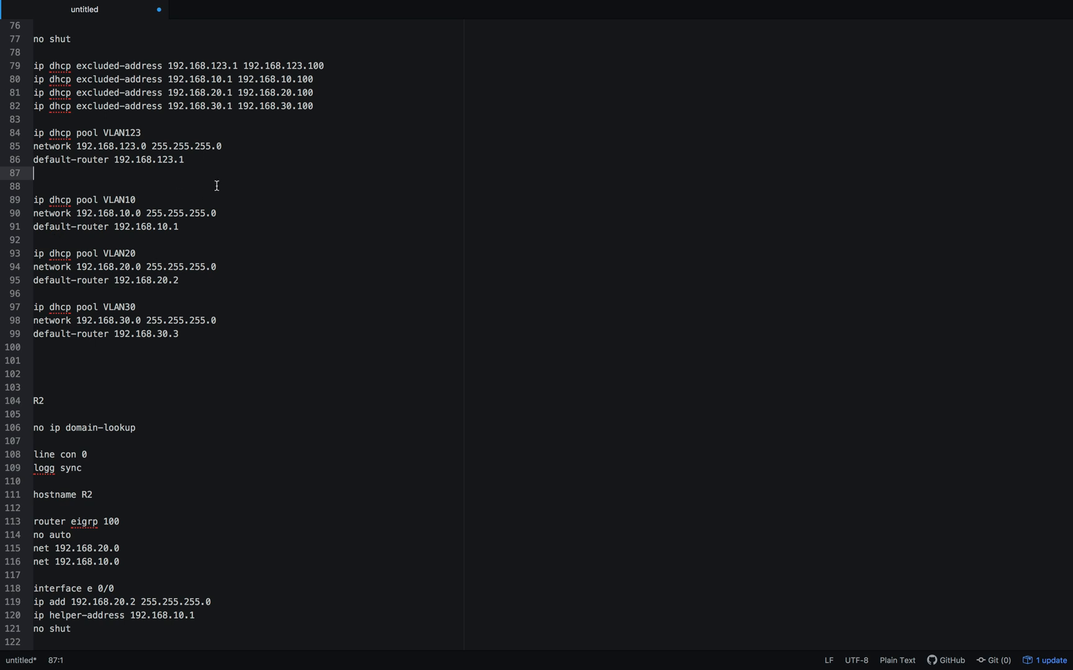
drag(184, 172, 23, 137)
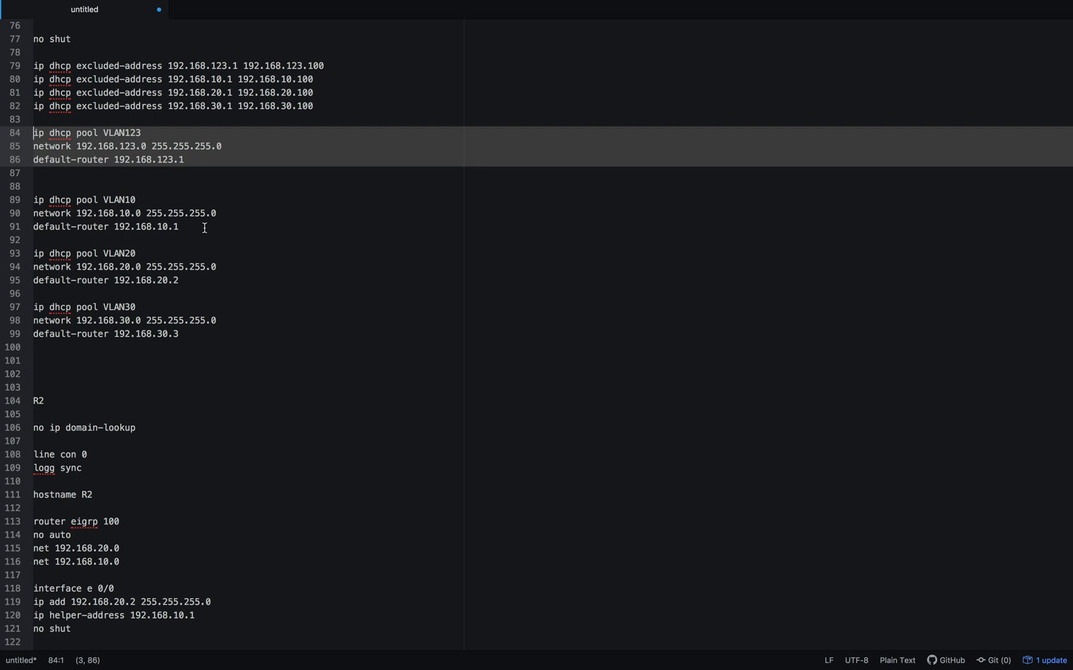
drag(190, 228, 34, 199)
click(178, 214)
drag(113, 215, 185, 213)
click(214, 283)
drag(103, 267, 173, 269)
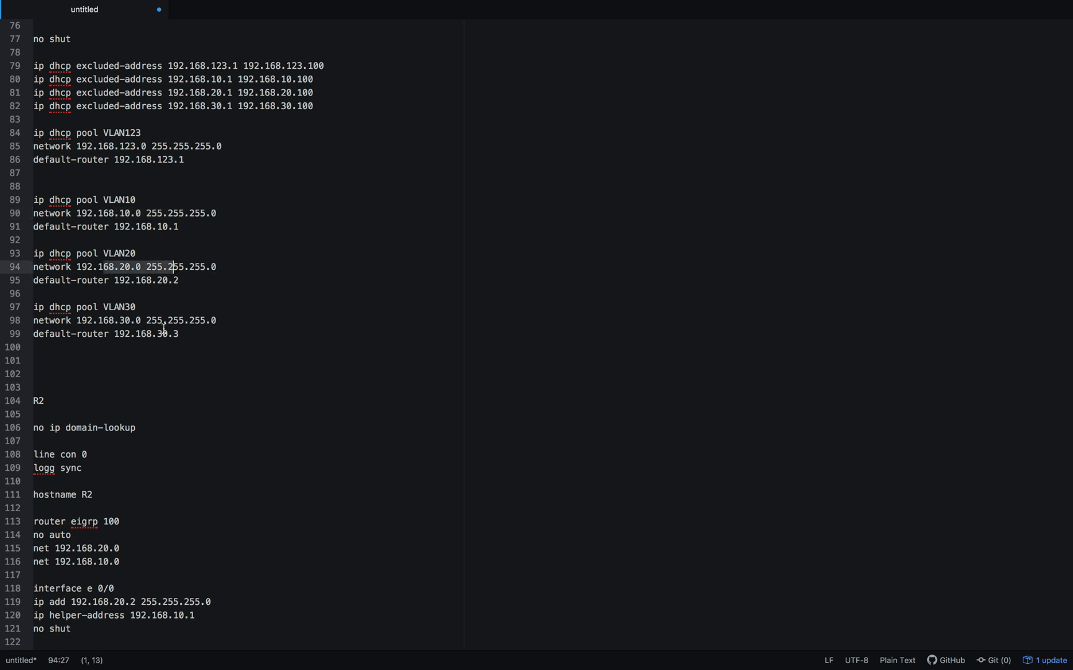
click(203, 354)
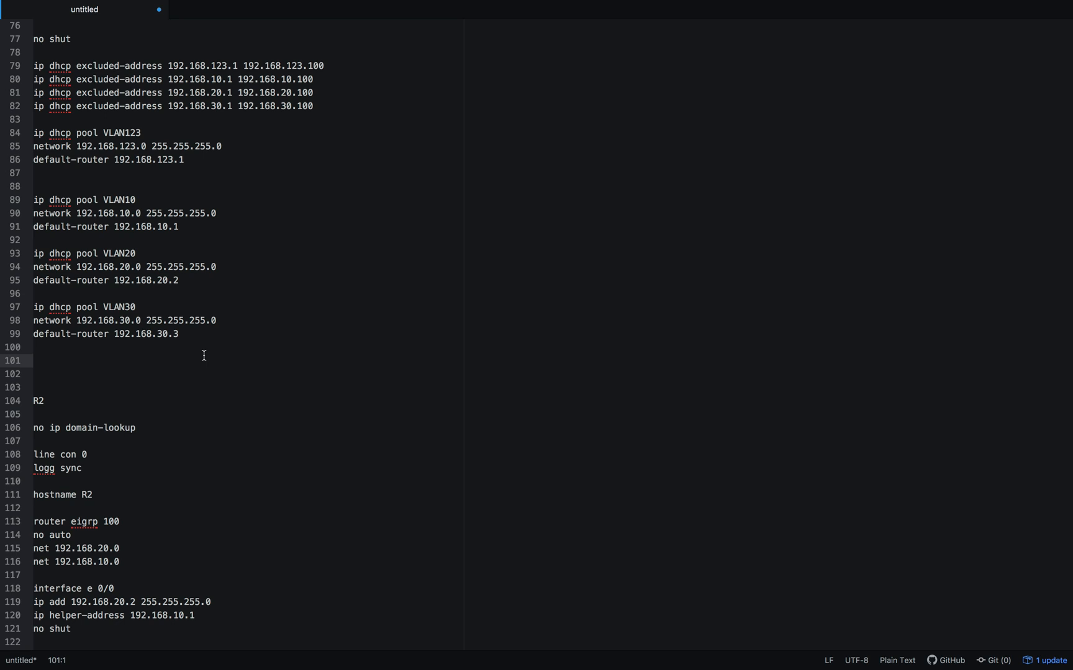
- Review the R2 and R3 sections, examining their EIGRP networks, interface addresses and R3's ip helper-address line
scroll(203, 354, down, 5)
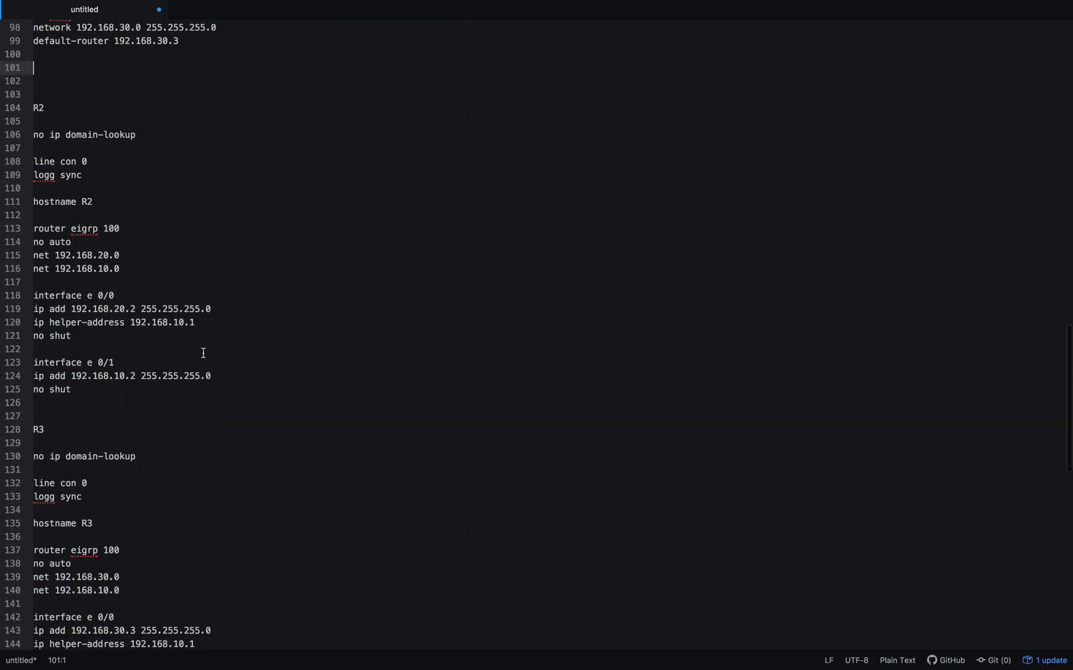
drag(84, 395, 33, 122)
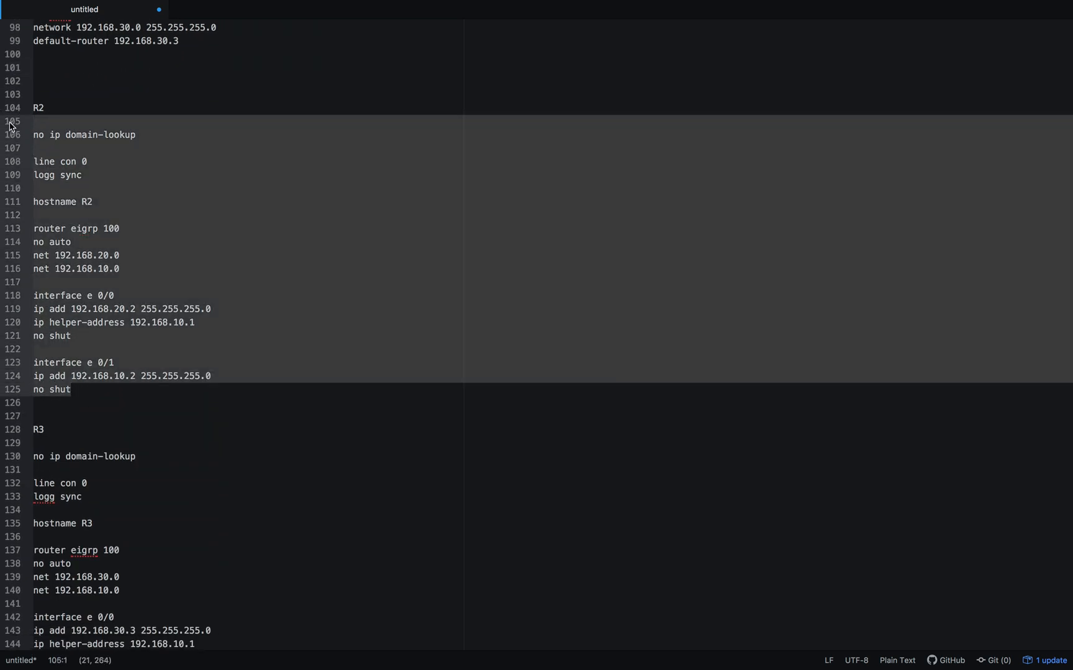
scroll(102, 240, down, 1)
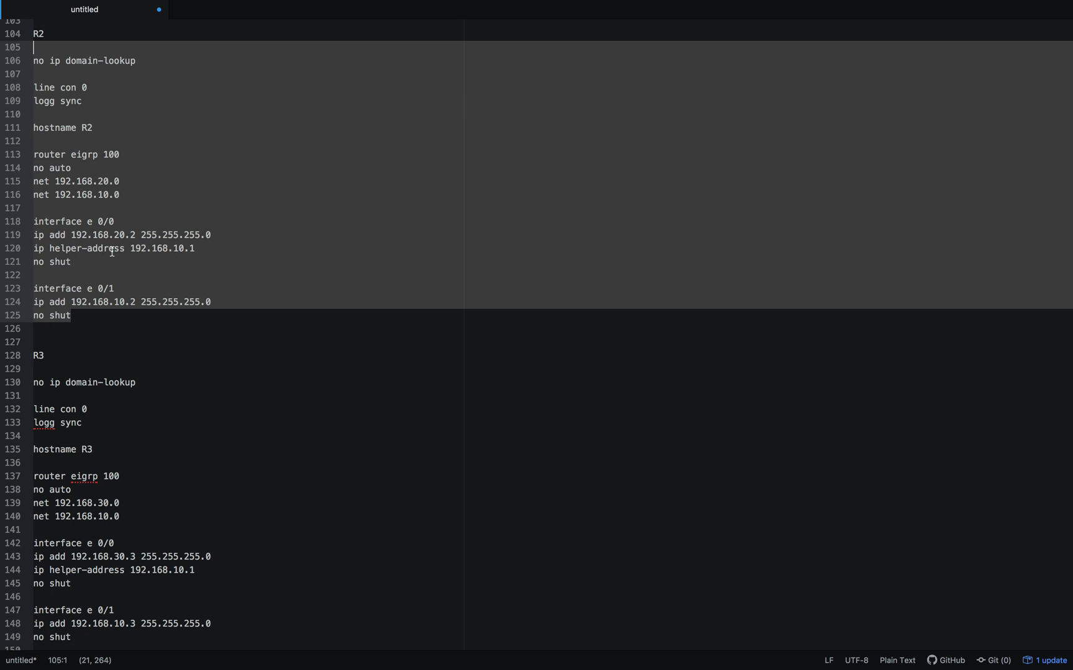
scroll(90, 173, down, 5)
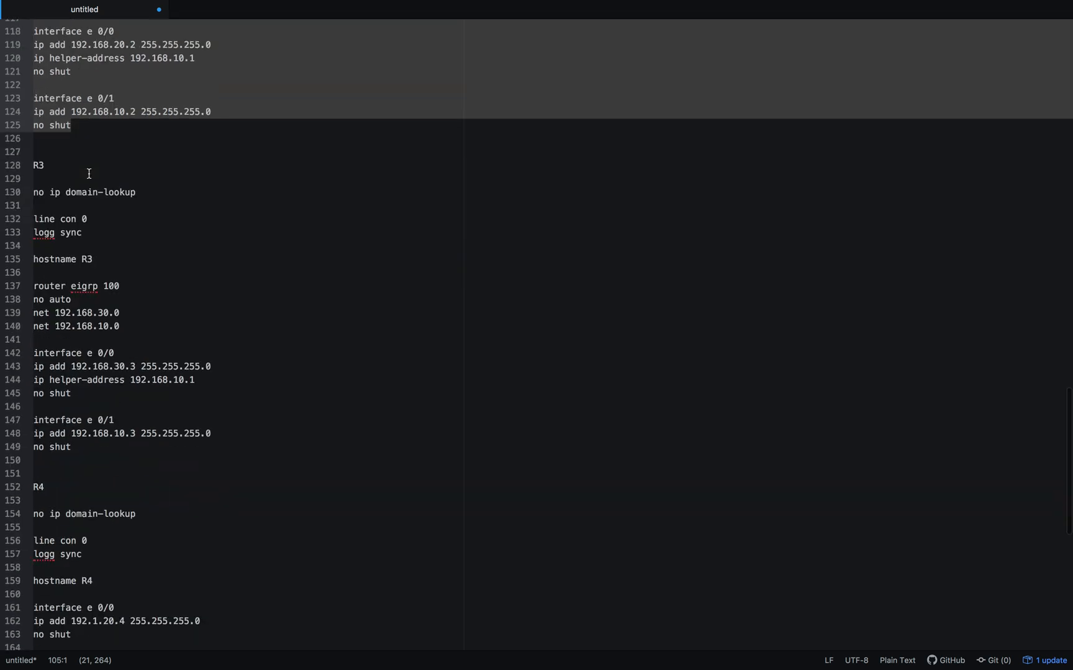
click(116, 401)
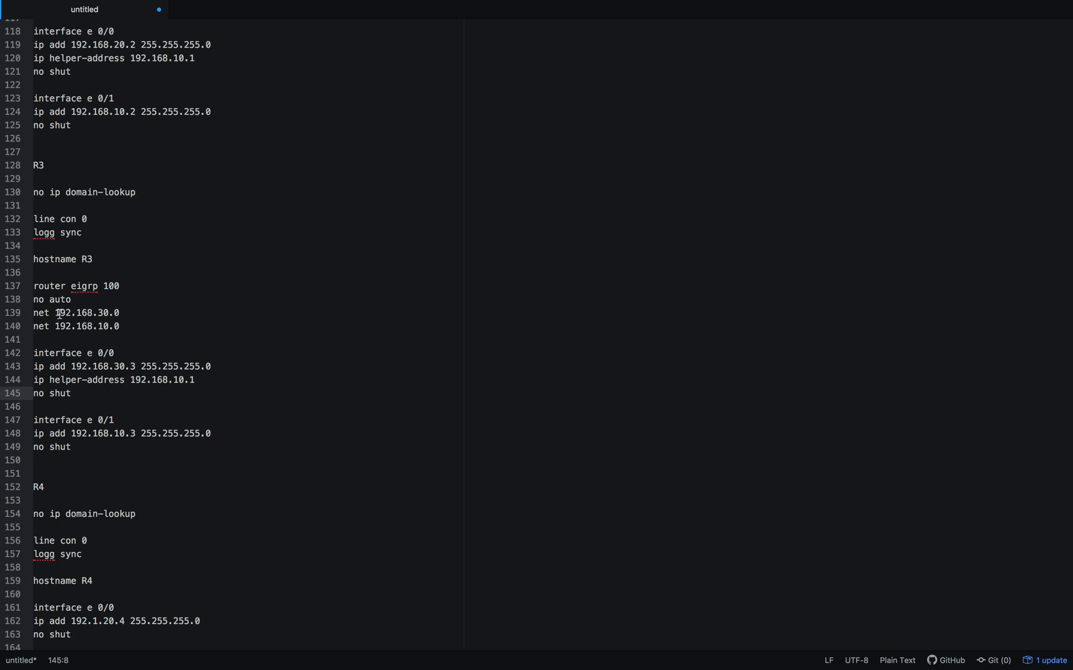
scroll(52, 302, down, 1)
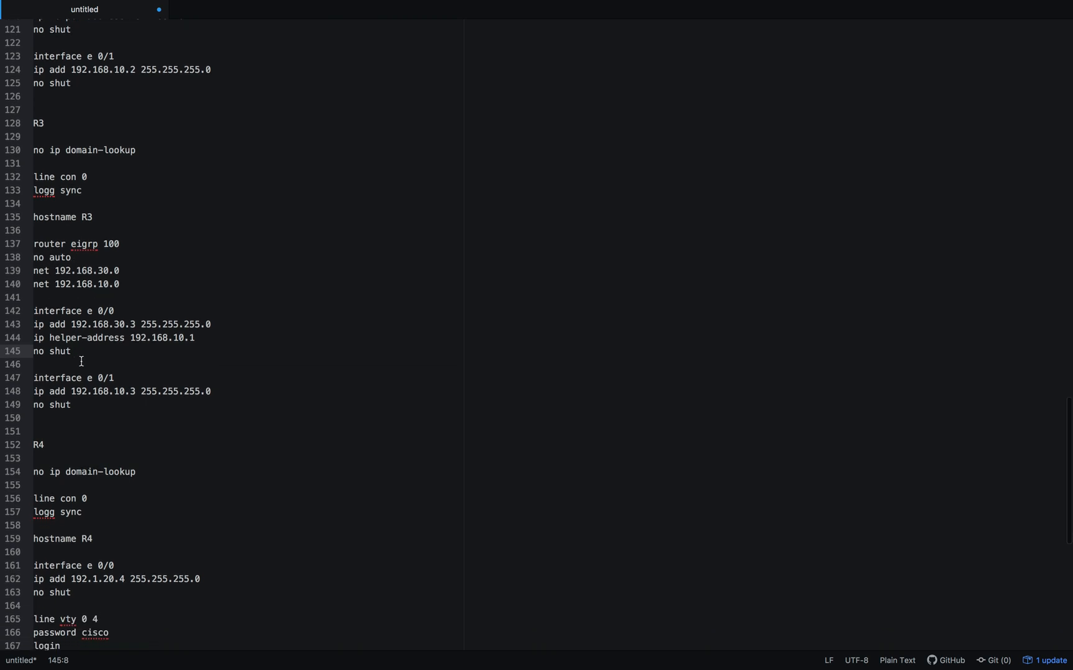
drag(125, 337, 34, 338)
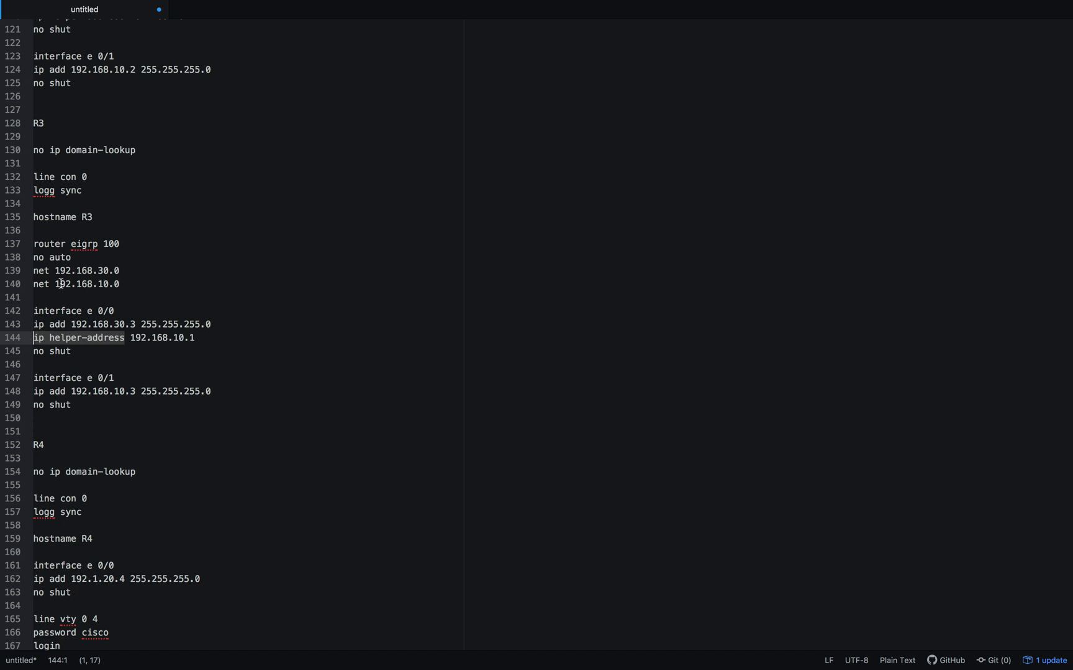
- Review the R4 section, comparing its e 0/0 address with the network diagram and examining its vty telnet lines
scroll(61, 283, down, 3)
scroll(60, 284, down, 4)
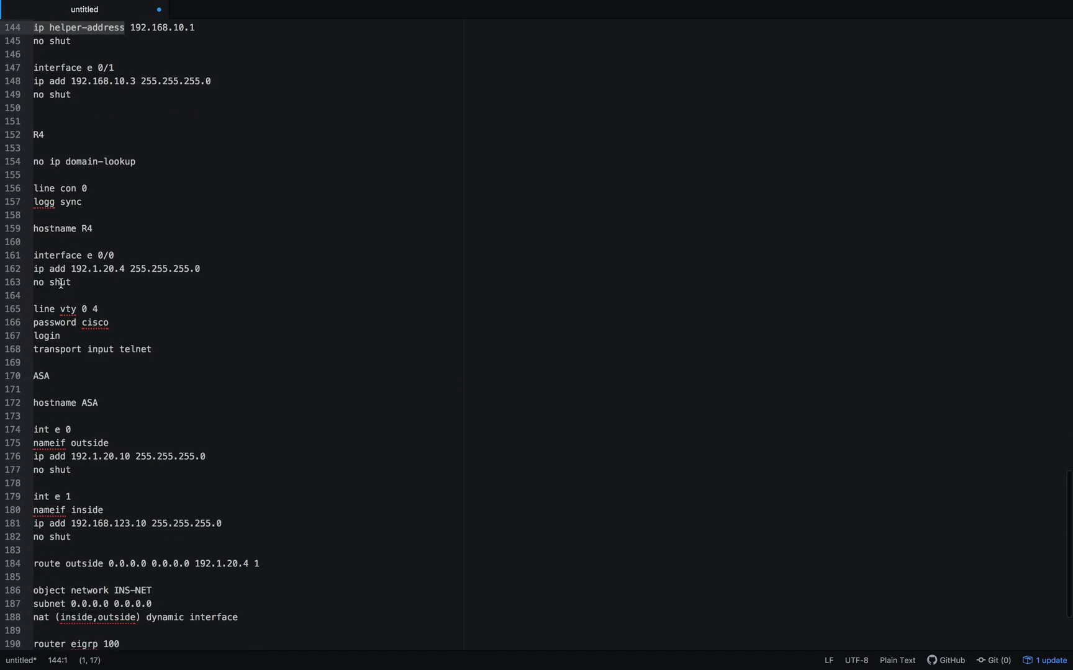
drag(153, 337, 2, 142)
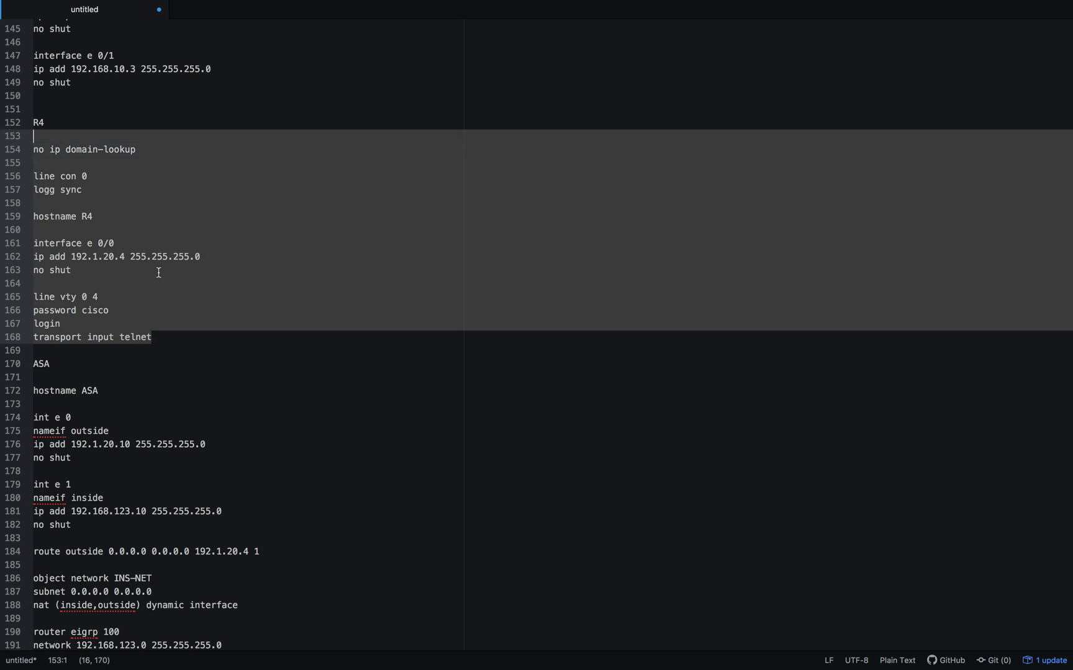
scroll(159, 273, down, 1)
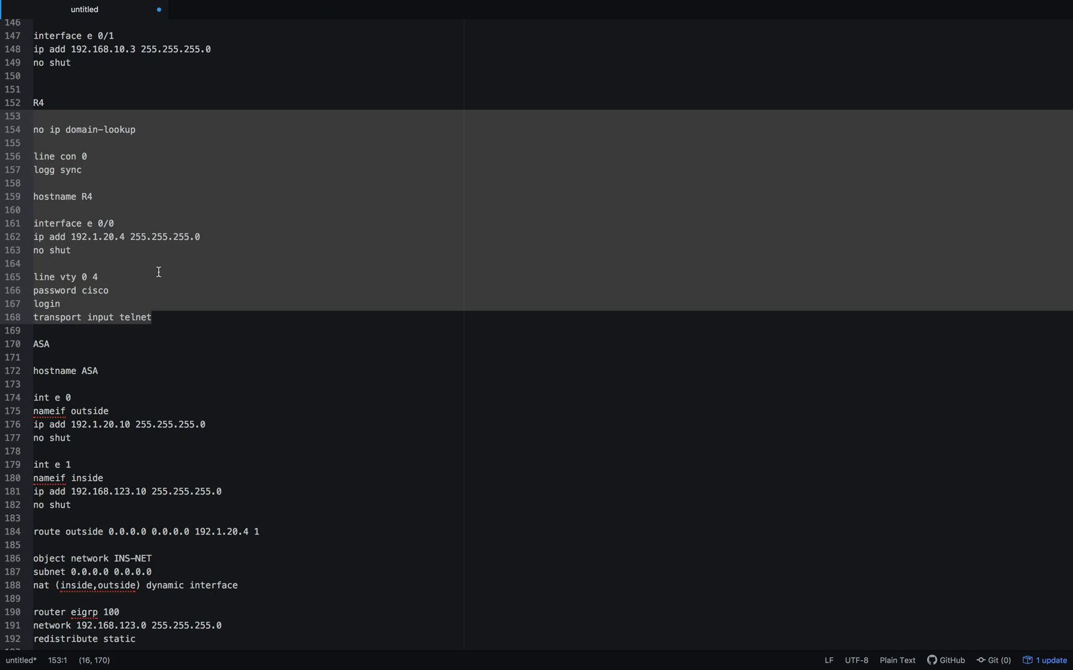
click(143, 261)
drag(72, 237, 211, 237)
click(196, 268)
key(ctrl+Left)
key(ctrl+Left)
key(ctrl+Left)
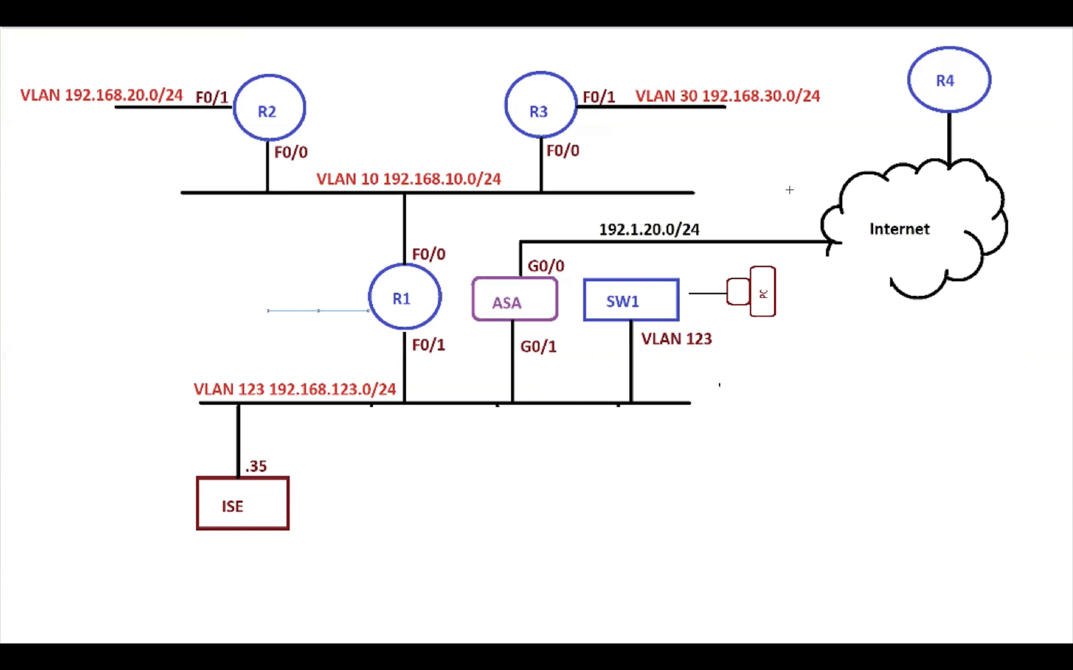
key(ctrl+Right)
key(ctrl+Right)
key(ctrl+Right)
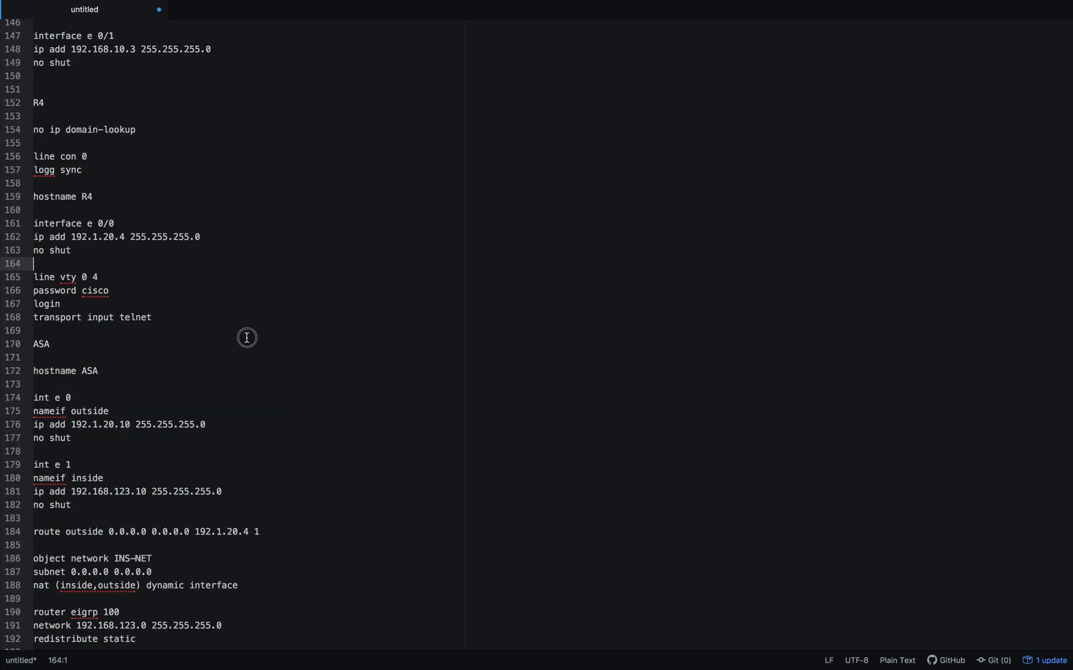
drag(153, 318, 29, 276)
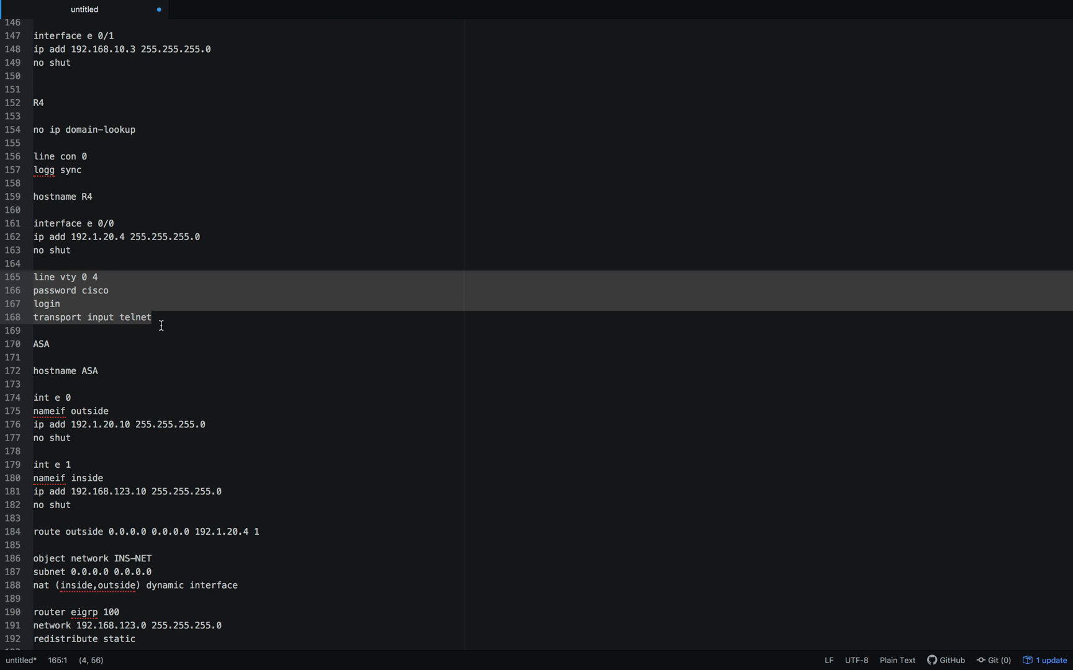
- Examine the ASA section's outside and inside interface settings and its default route
scroll(165, 328, down, 3)
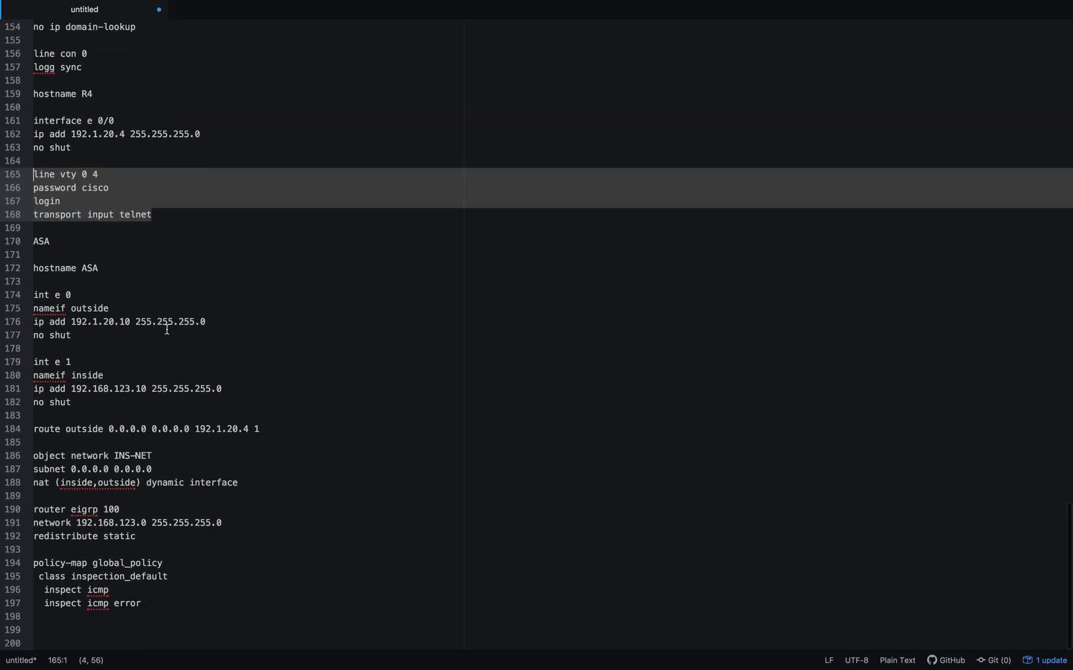
click(162, 286)
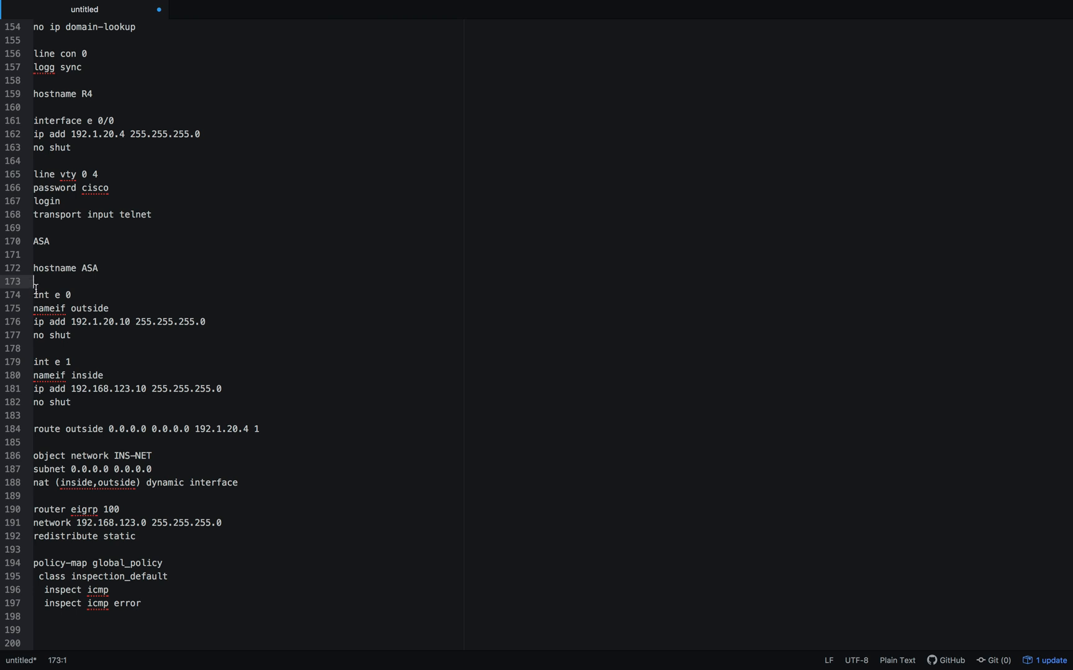
mouse_move(36, 291)
mouse_down()
mouse_move(87, 295)
mouse_move(87, 337)
mouse_move(34, 291)
mouse_up()
click(93, 398)
drag(81, 402, 35, 349)
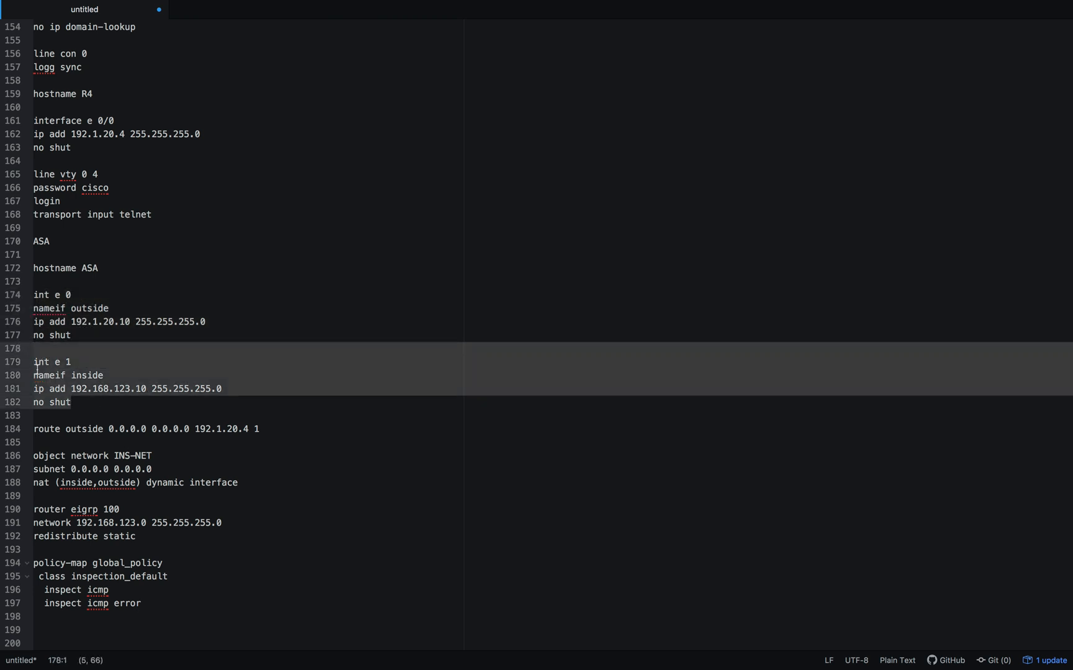
drag(304, 433, 31, 428)
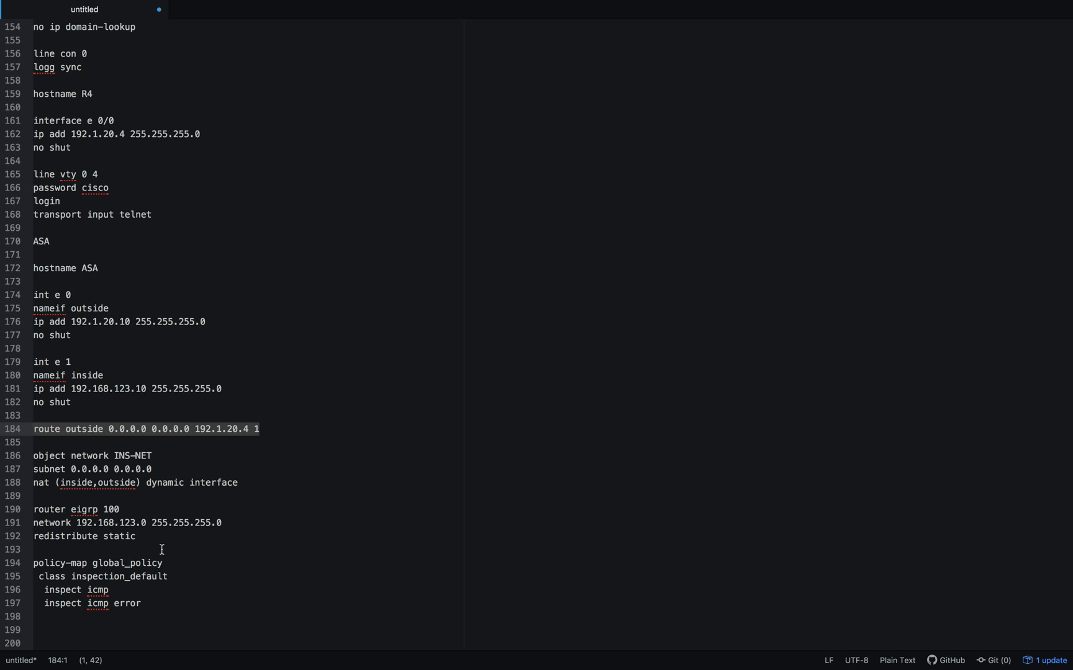
- Examine the ASA's EIGRP 100 network and static redistribution lines together with its outside default route
drag(236, 528, 27, 514)
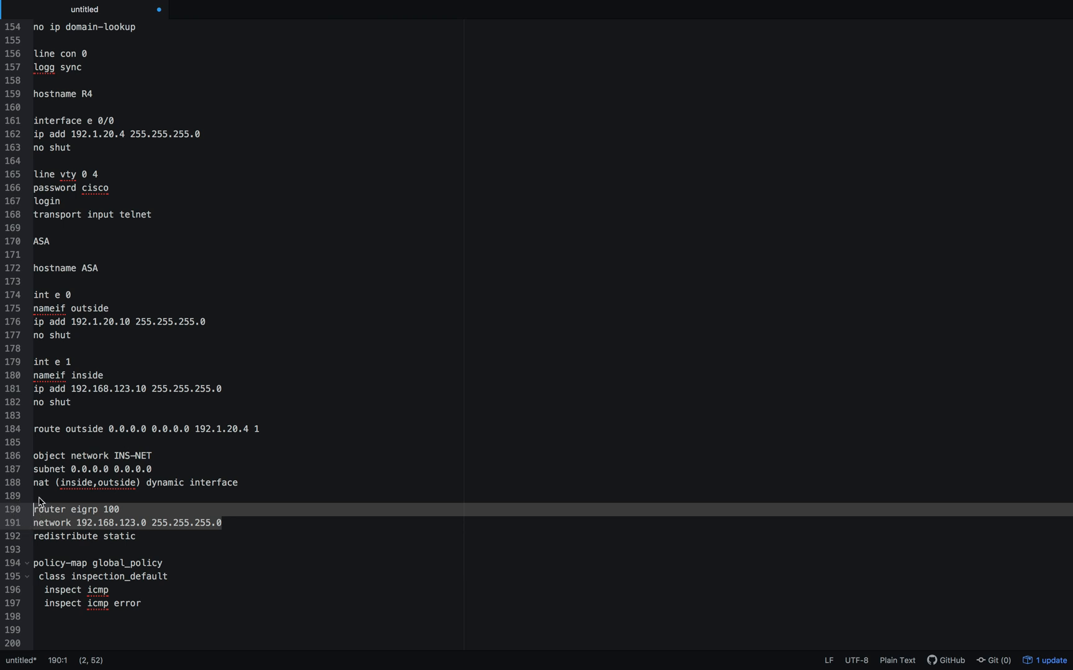
click(107, 437)
drag(76, 429, 169, 429)
drag(149, 536, 25, 517)
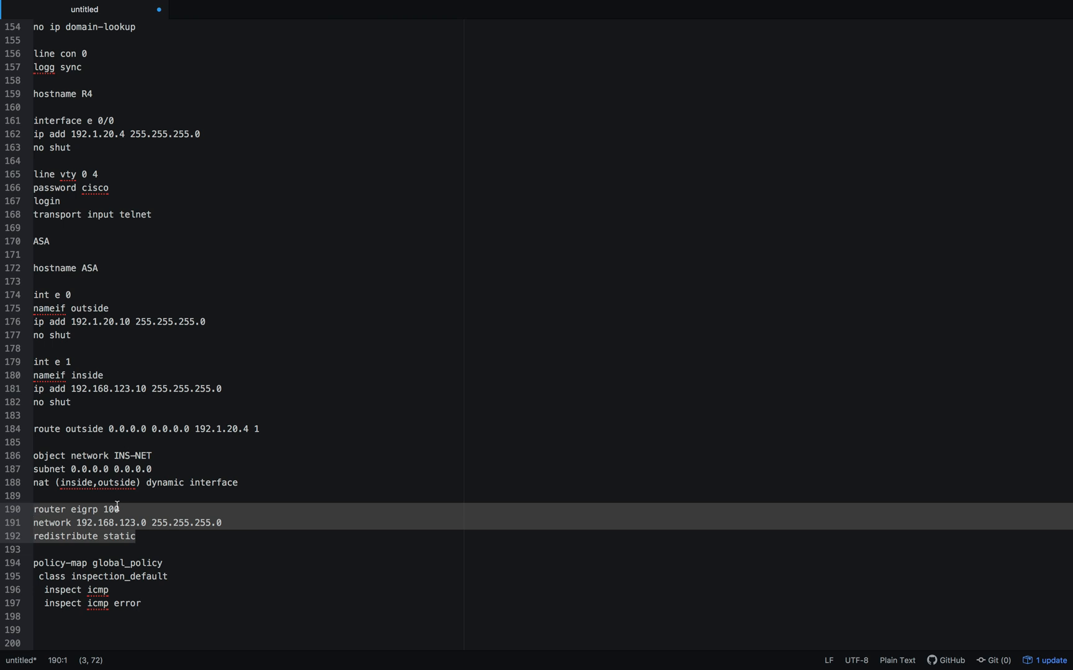
- Examine the ASA's INS-NET dynamic NAT object and the ICMP inspection lines under policy-map global_policy
click(180, 550)
drag(245, 497, 19, 461)
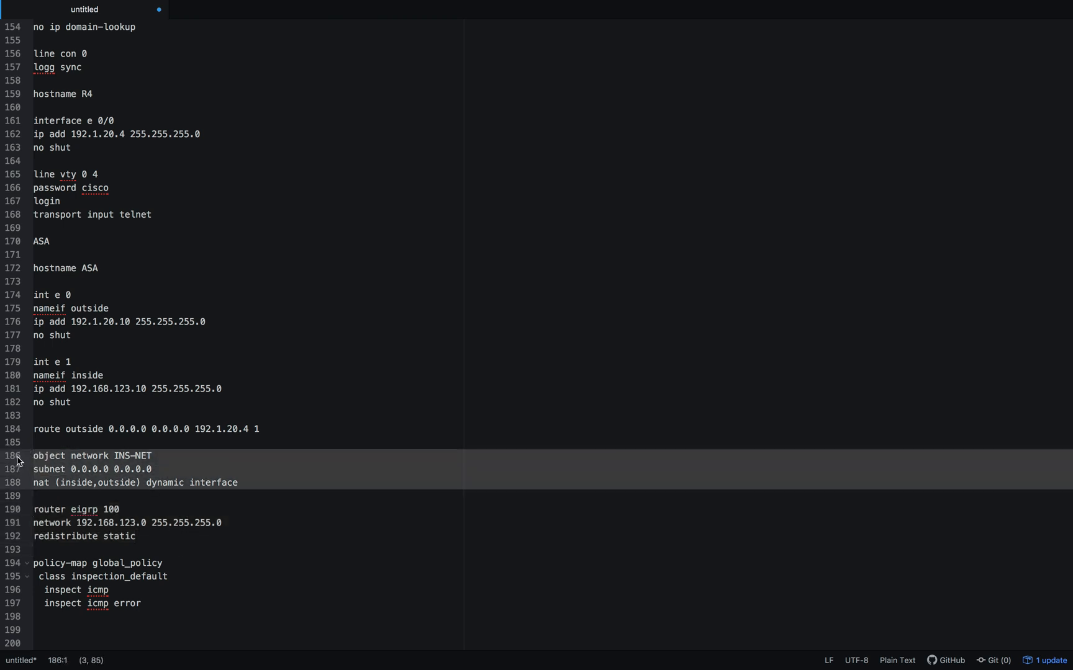
click(184, 469)
drag(258, 484, 9, 463)
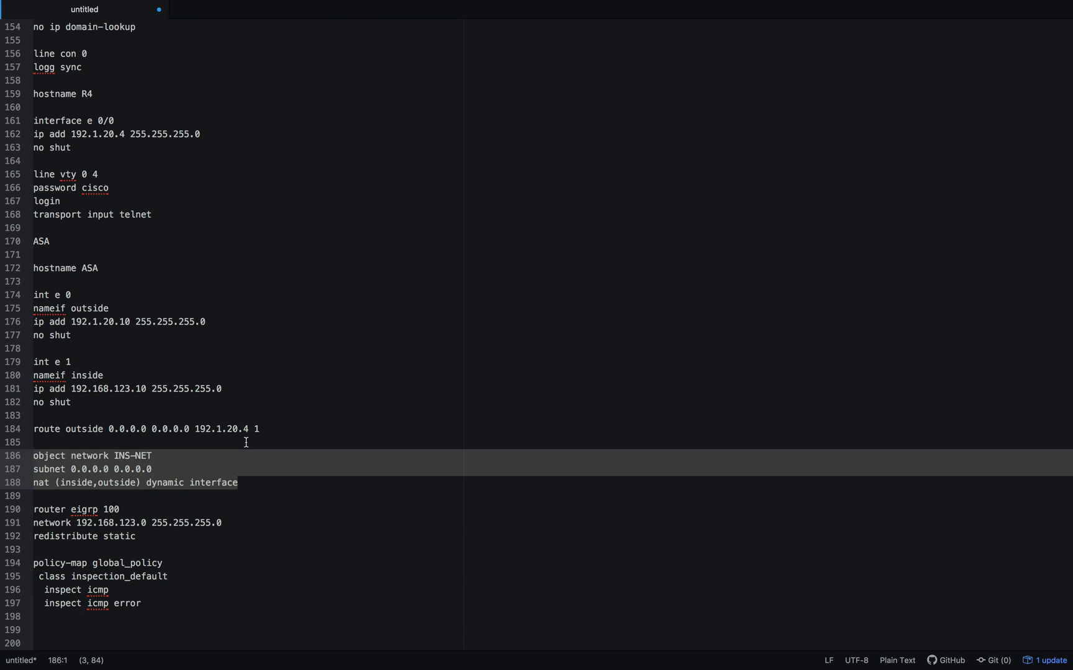
click(132, 577)
drag(143, 605, 9, 569)
click(229, 575)
drag(151, 606, 25, 562)
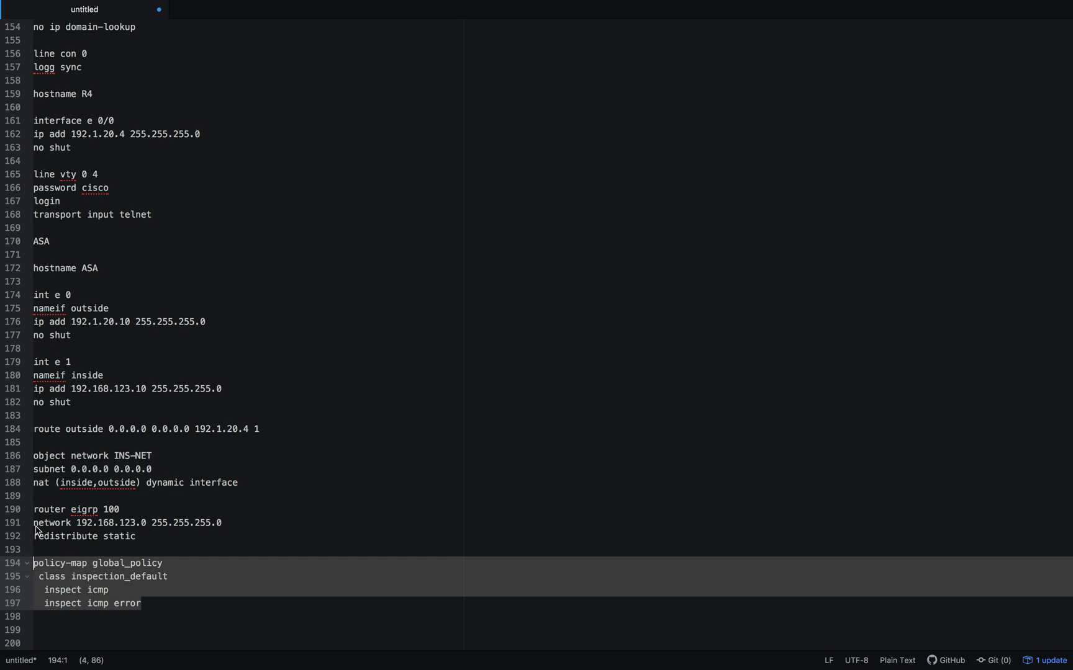
- Copy the SW section of the notes, from the vlan 10 line through transport input telnet under line vty 0 4
scroll(136, 367, up, 20)
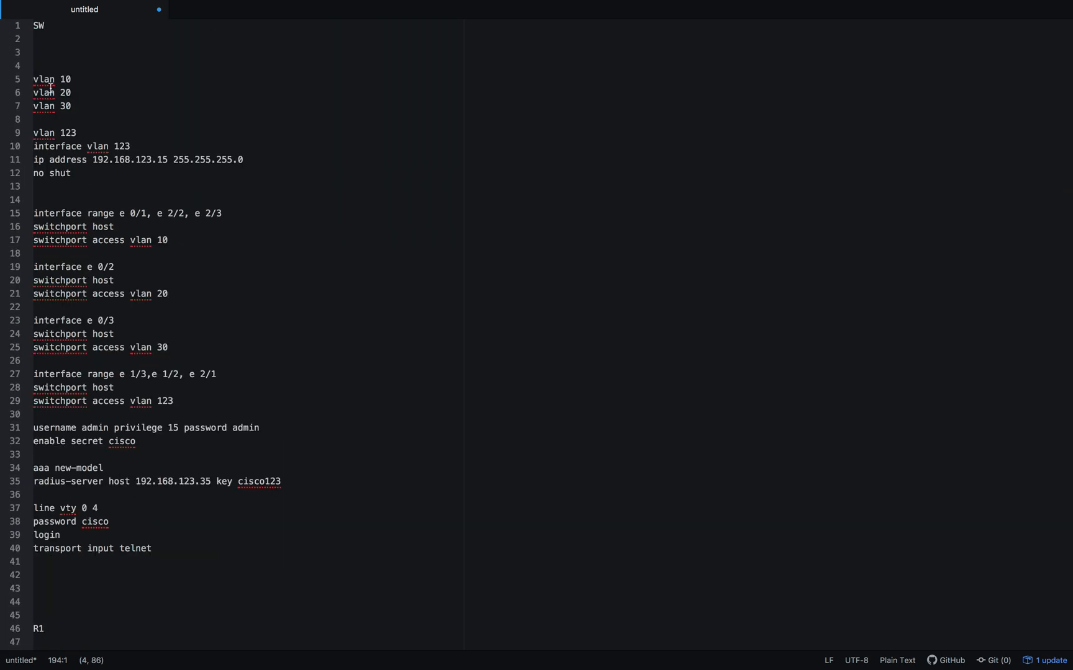
click(34, 75)
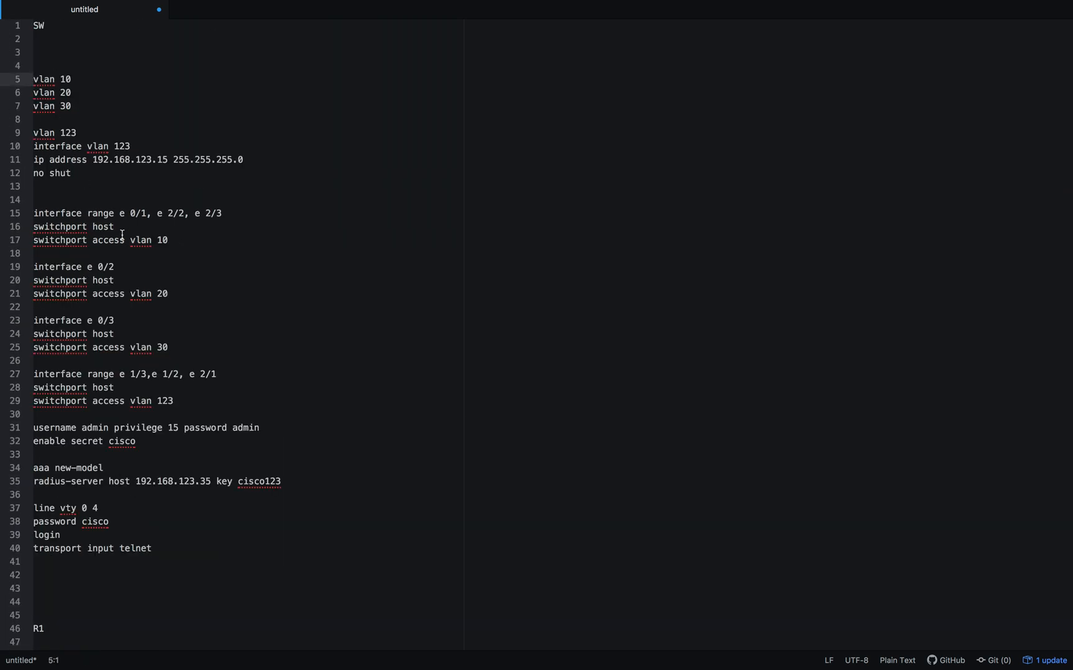
shift+click(186, 555)
scroll(186, 555, down, 2)
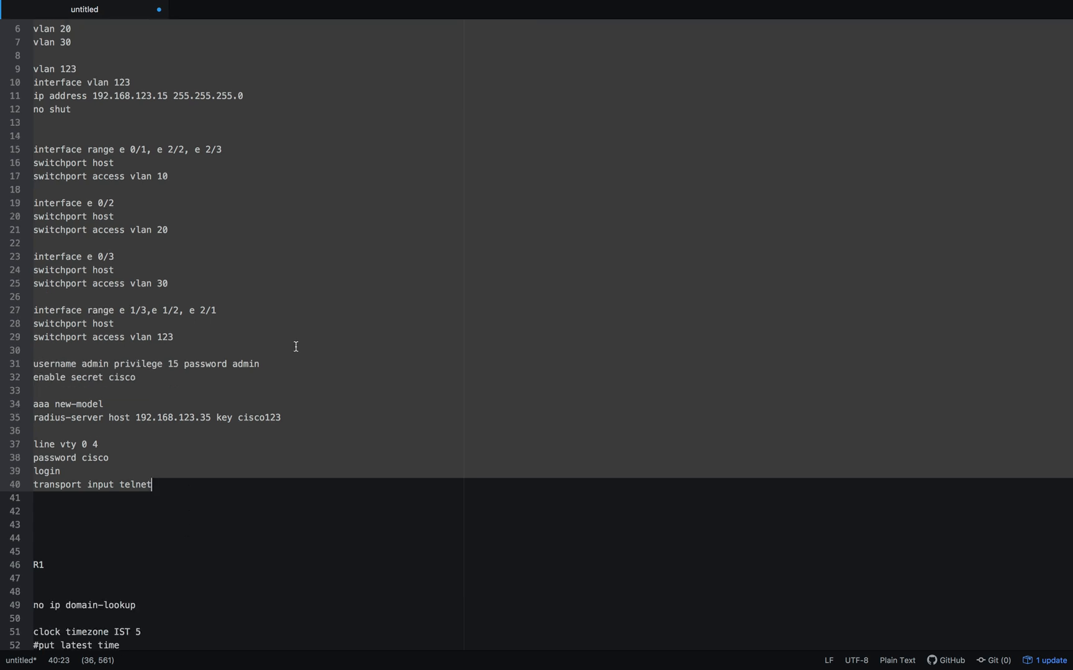
- Paste the copied configuration, including the admin and vty passwords, enable secret and RADIUS key, into global configuration mode on SW1's console
key(ctrl+Left)
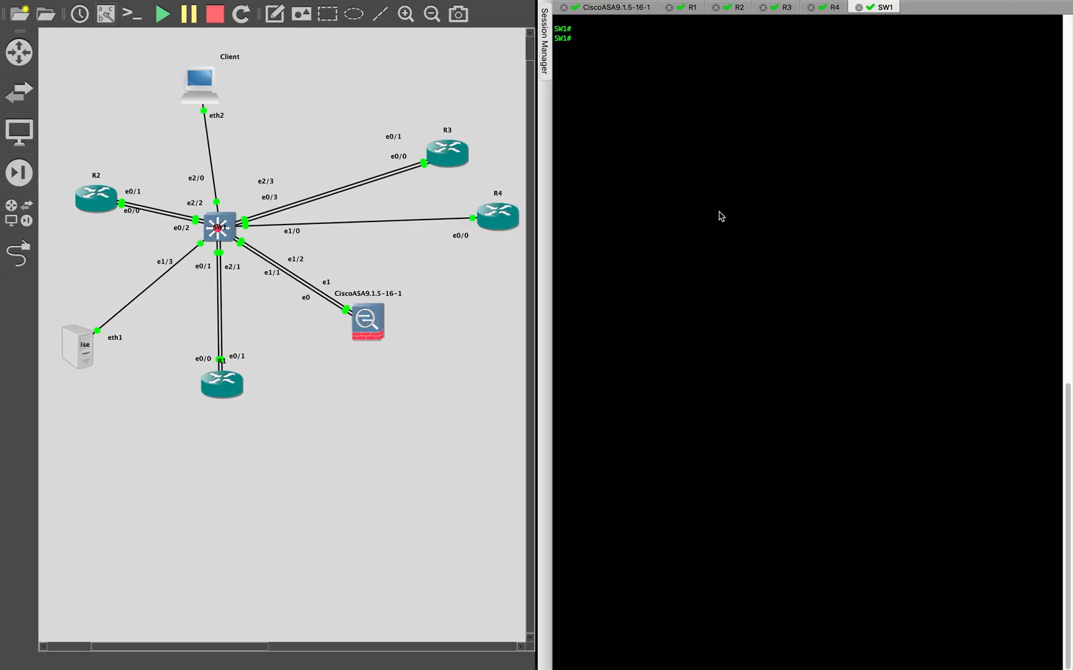
click(670, 88)
text(con)
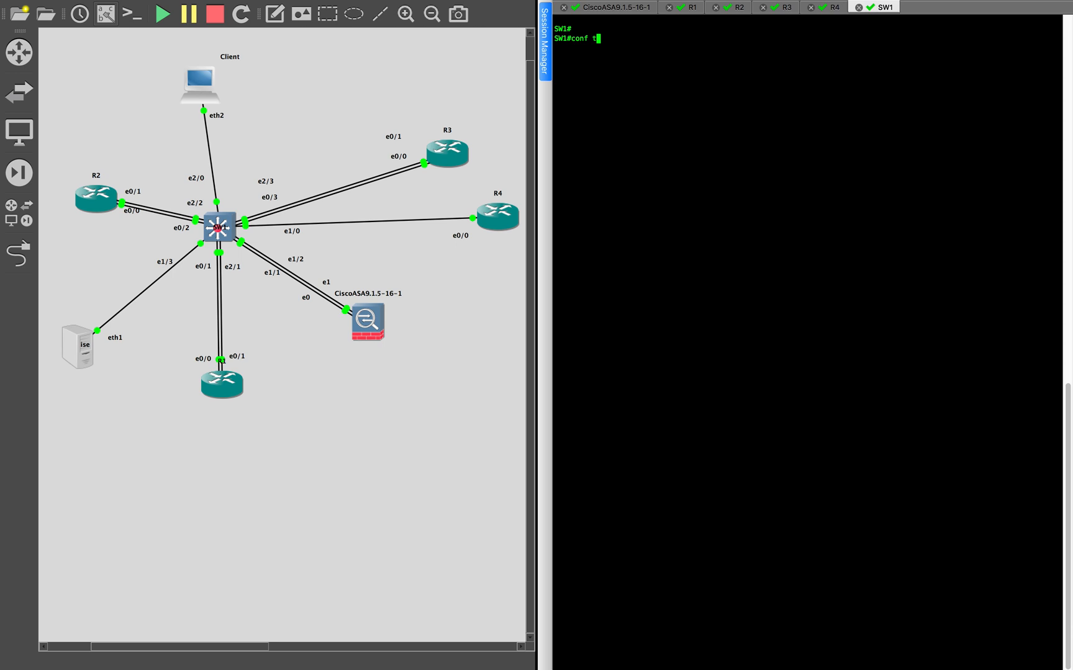
text(f t)
key(Return)
key(super+v)
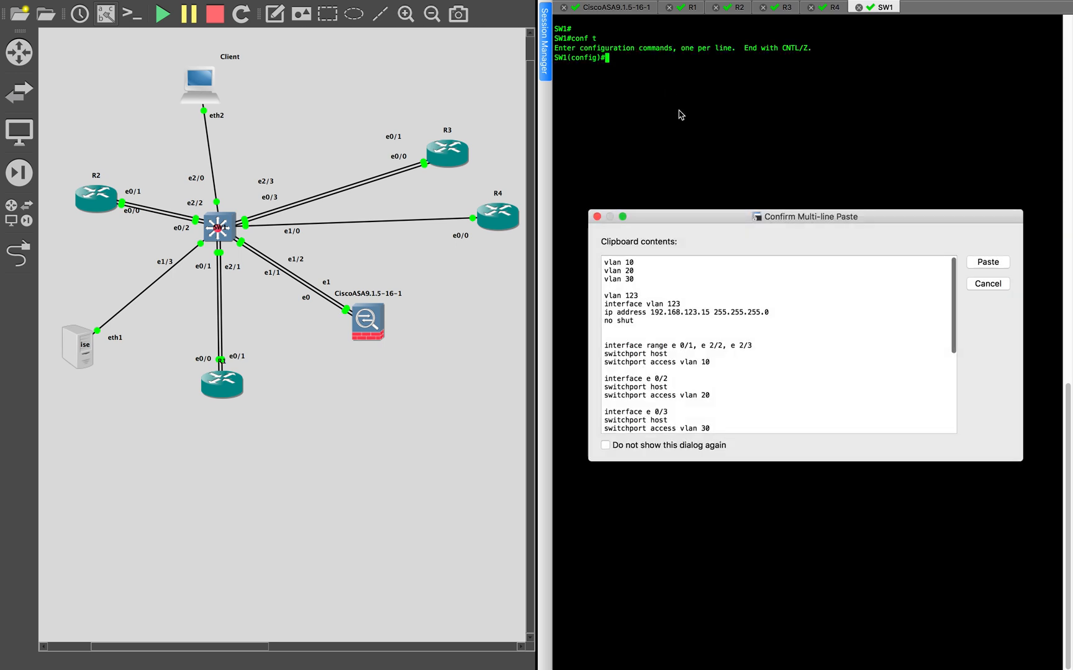
key(Escape)
- Copy the R1 section of the notes, from no ip domain-lookup through the VLAN30 DHCP pool
key(ctrl+Right)
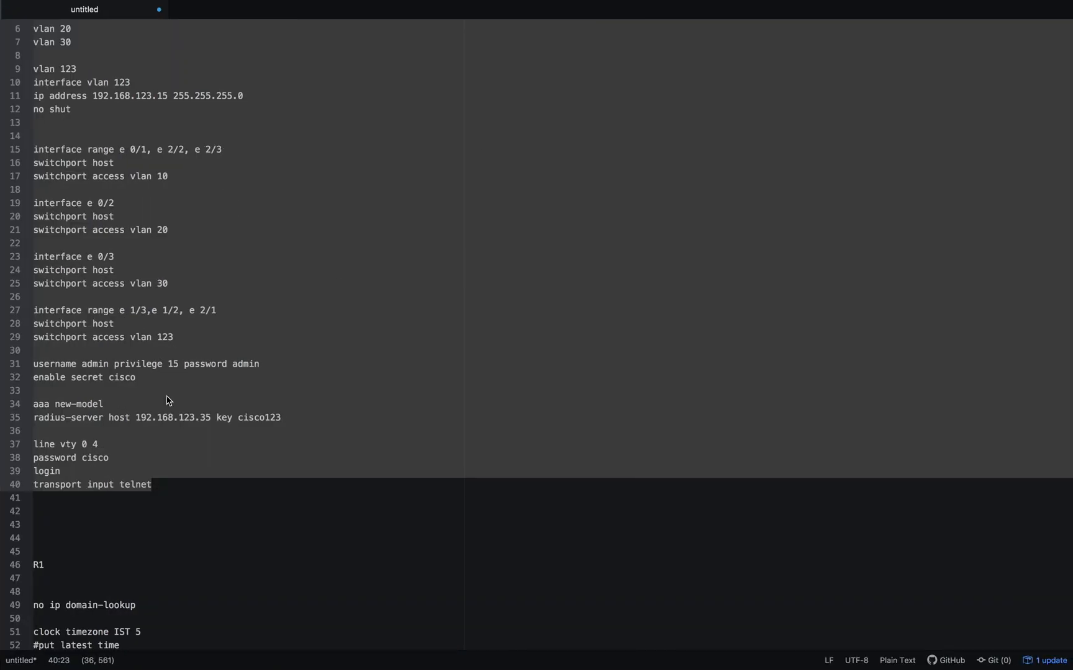
scroll(165, 395, down, 10)
click(43, 130)
scroll(90, 184, down, 6)
scroll(90, 183, down, 2)
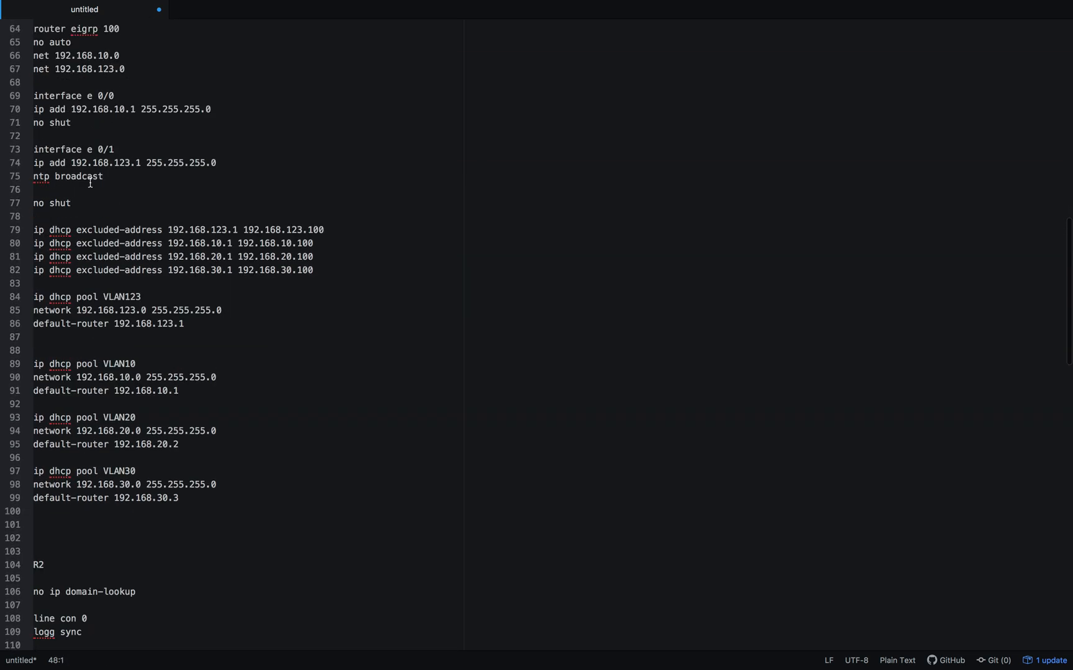
shift+click(64, 528)
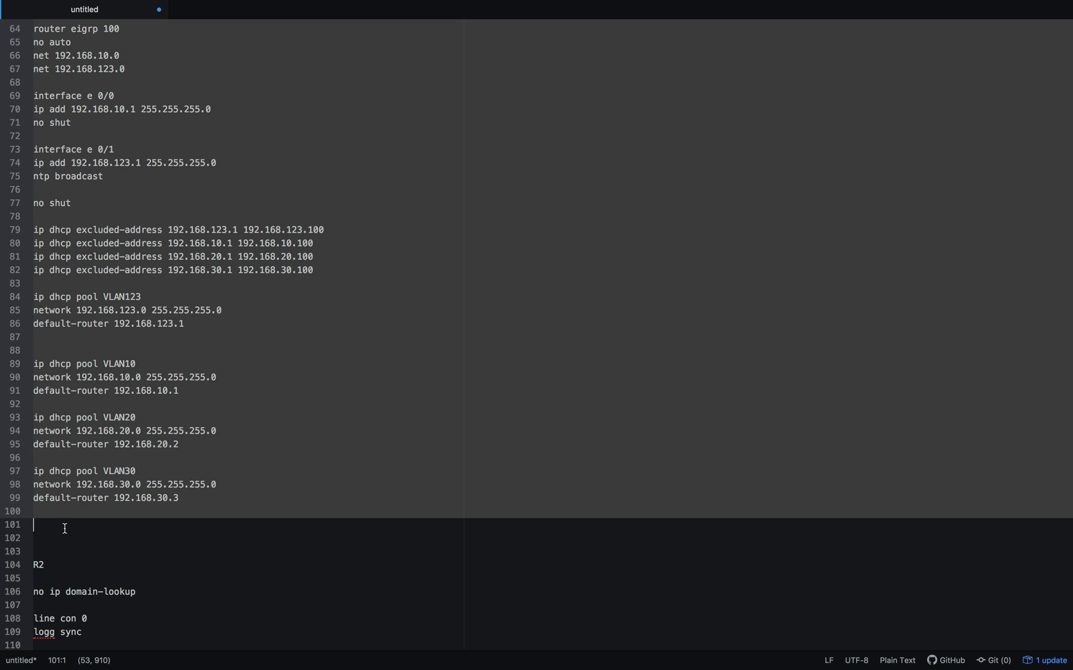
- Submit the pending transport input telnet line on SW1, and paste the copied R1 configuration into R1's global configuration mode
key(ctrl+Left)
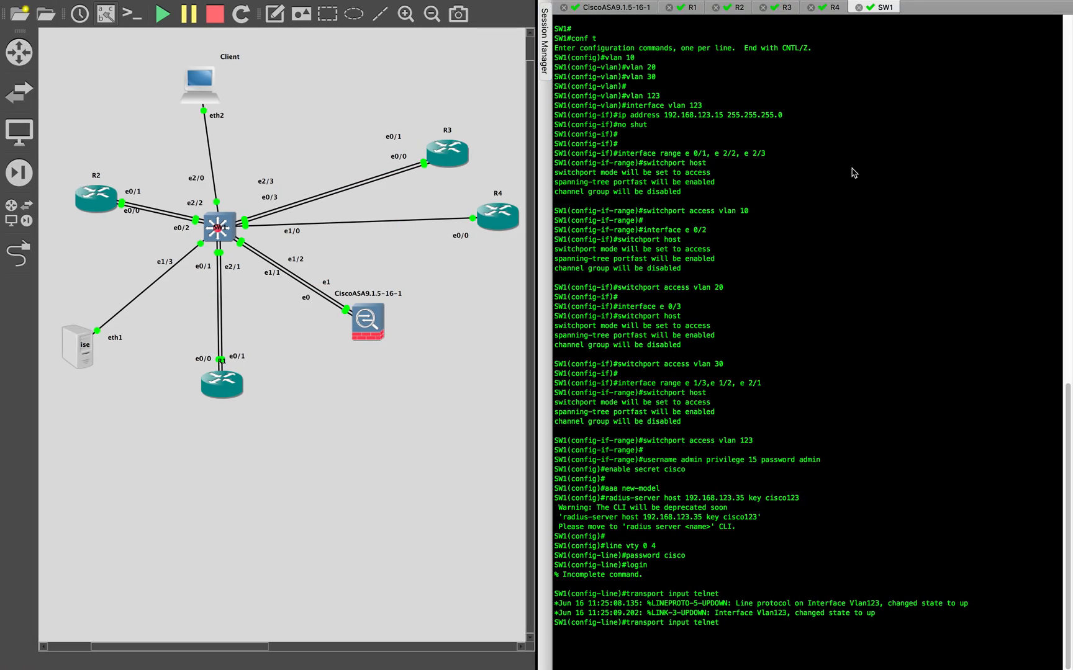
key(Return)
click(693, 7)
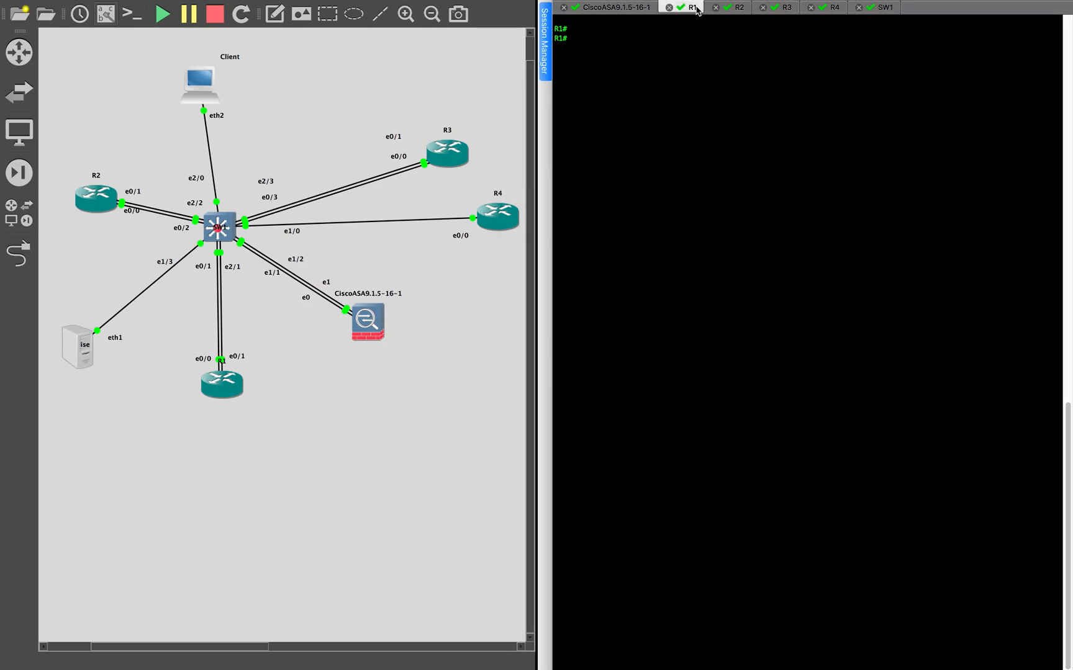
text(conf t)
key(Return)
text(no ip domain-lookup)
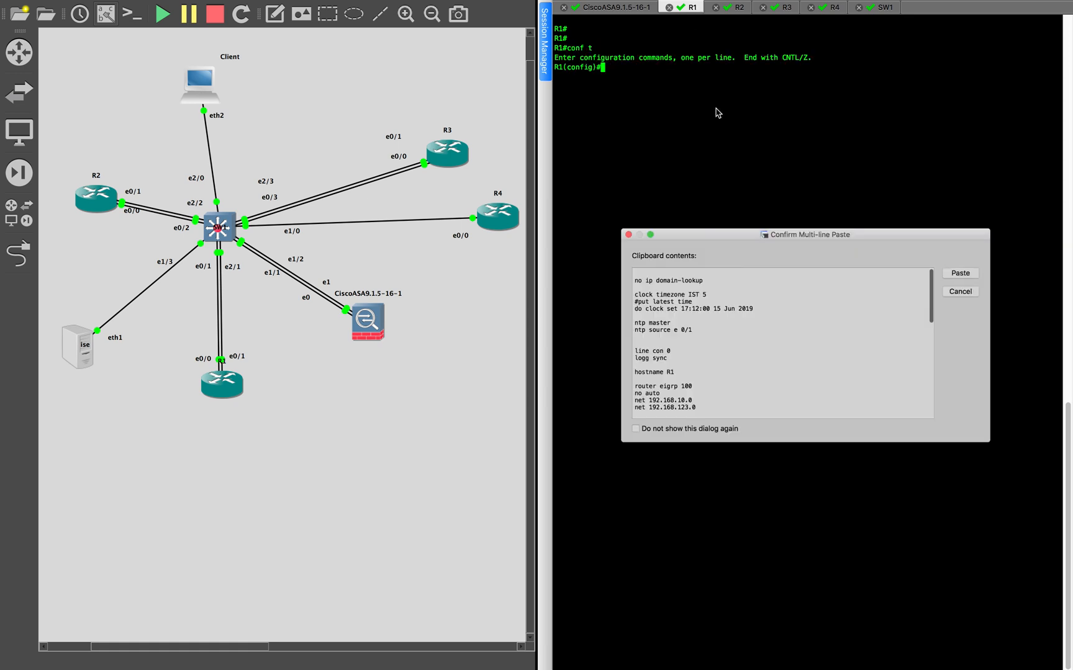
key(Return)
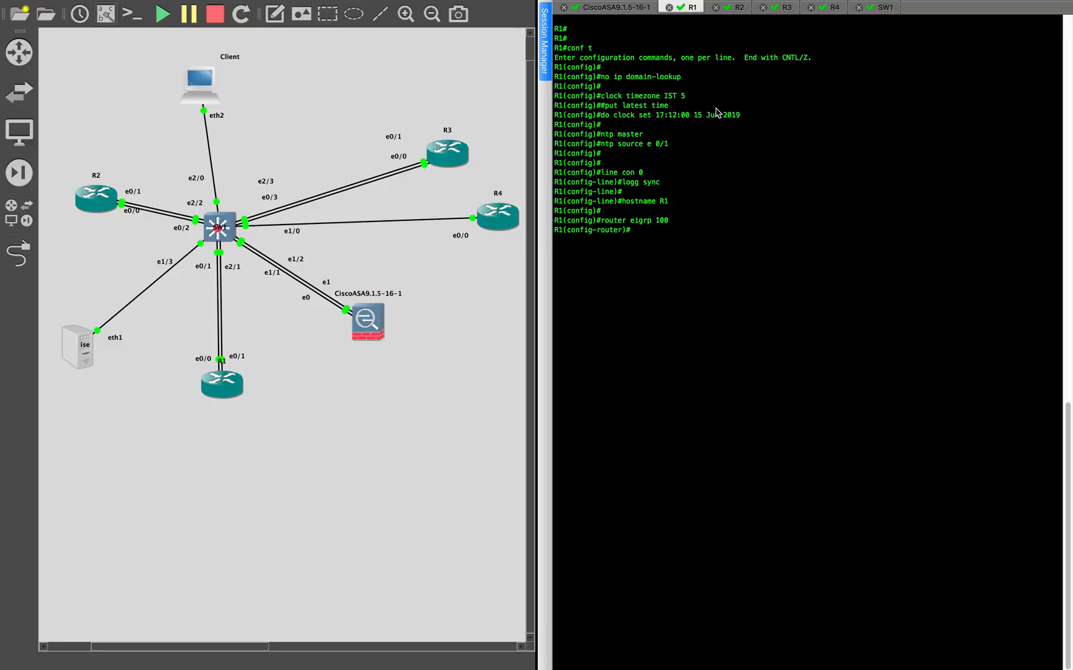
- Copy the R2 section of the notes, from no ip domain-lookup through the e 0/1 interface's no shut line
key(super+Tab)
scroll(132, 273, down, 10)
scroll(132, 273, down, 5)
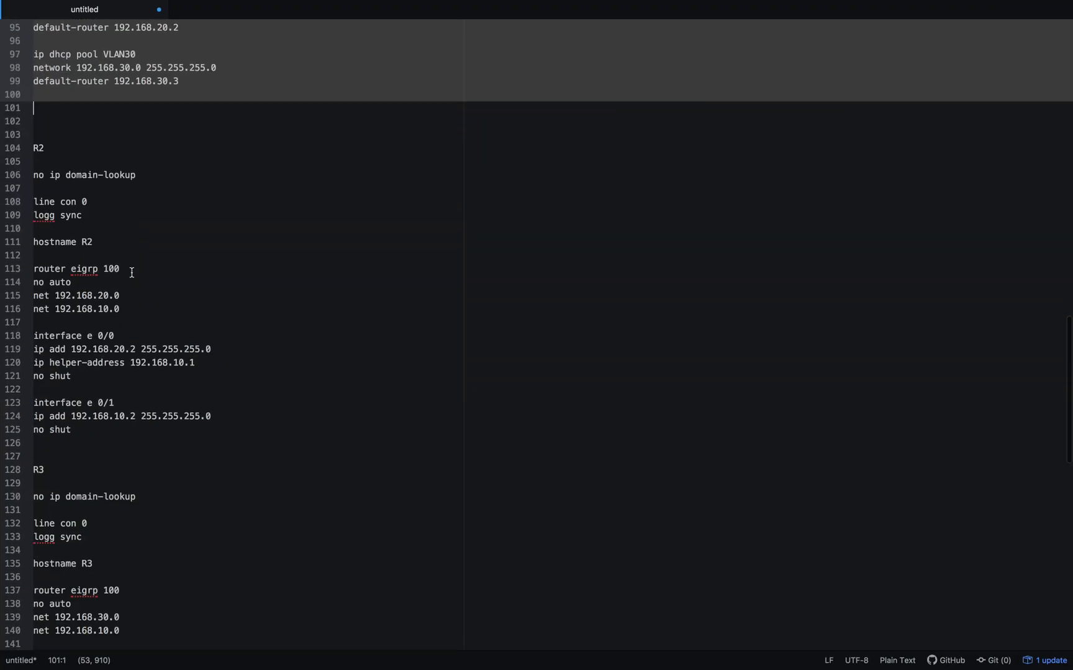
click(112, 240)
click(47, 164)
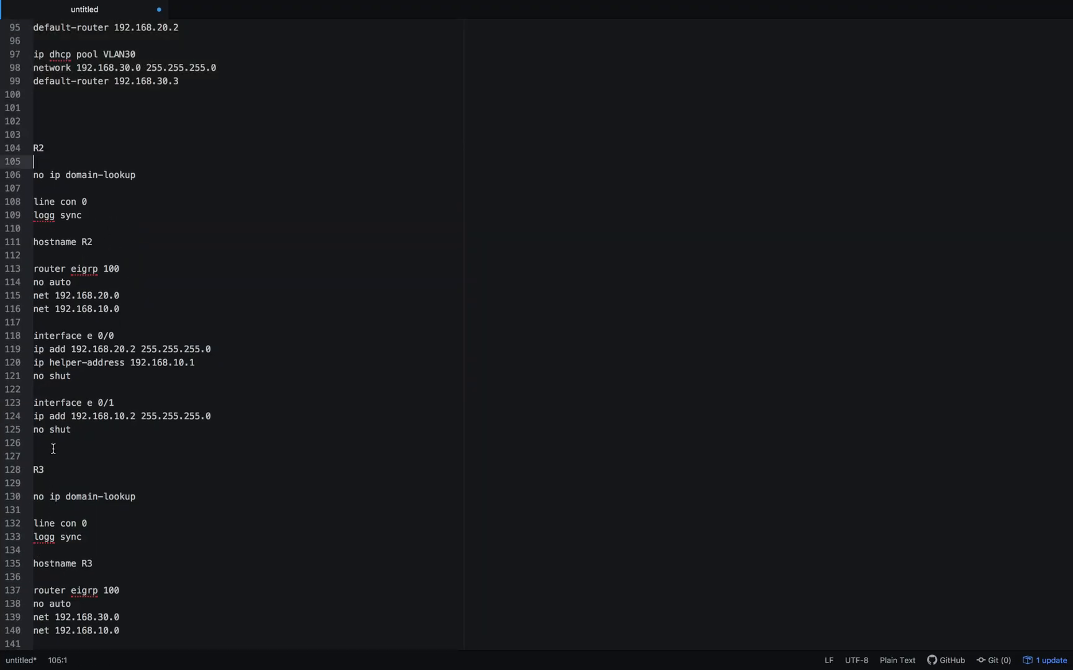
shift+click(52, 449)
- Enter global configuration mode on R2's console and paste the copied R2 configuration
key(ctrl+Left)
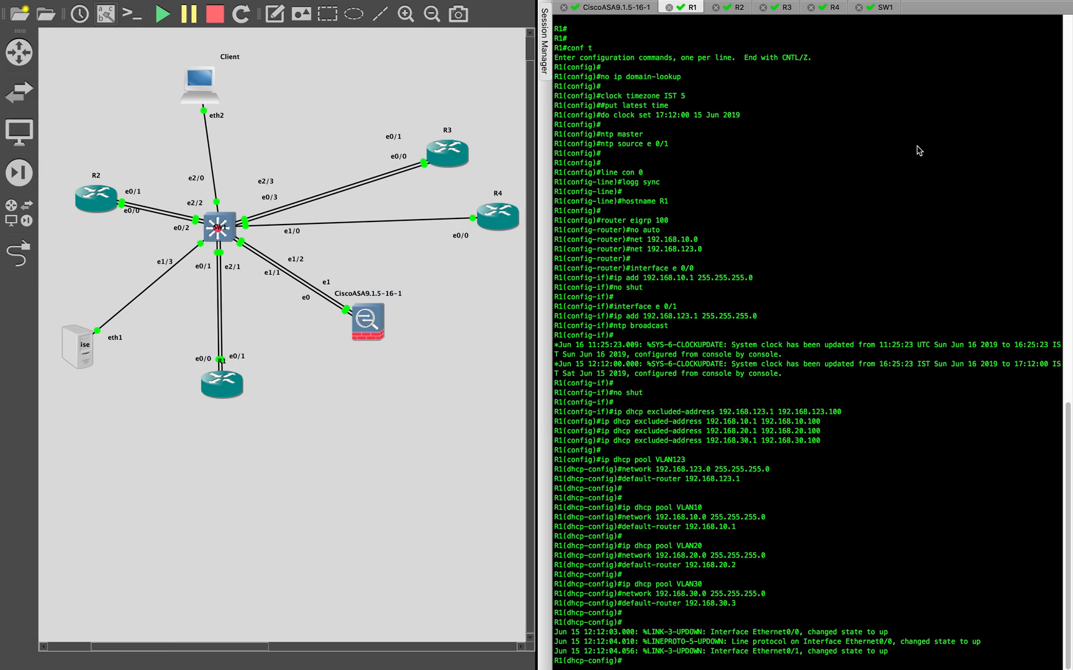
click(906, 159)
key(Return)
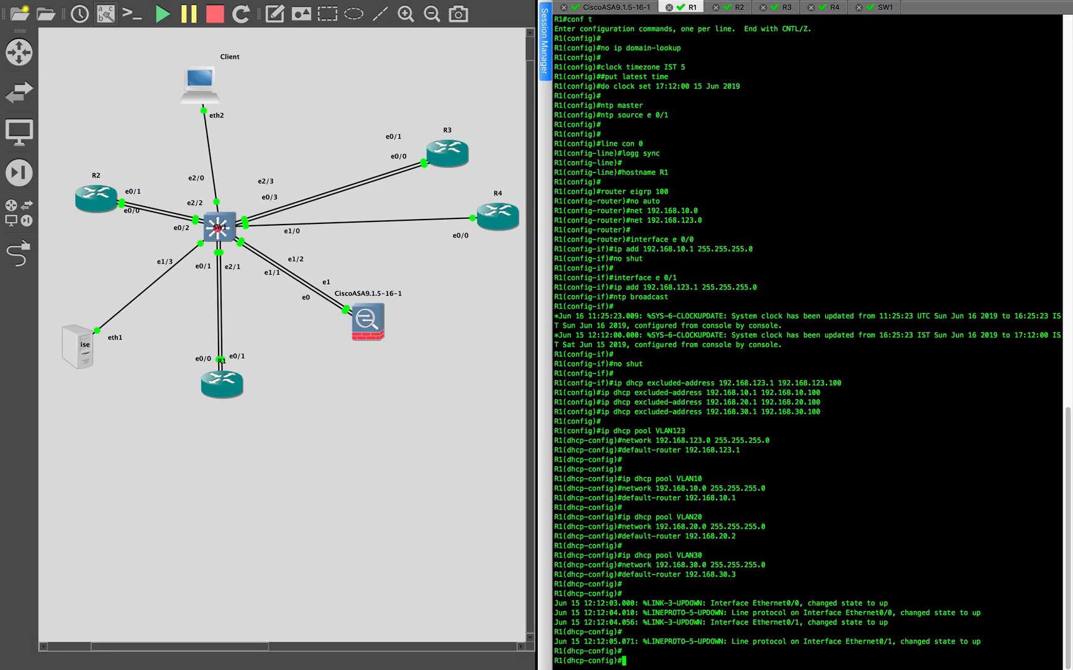
click(738, 8)
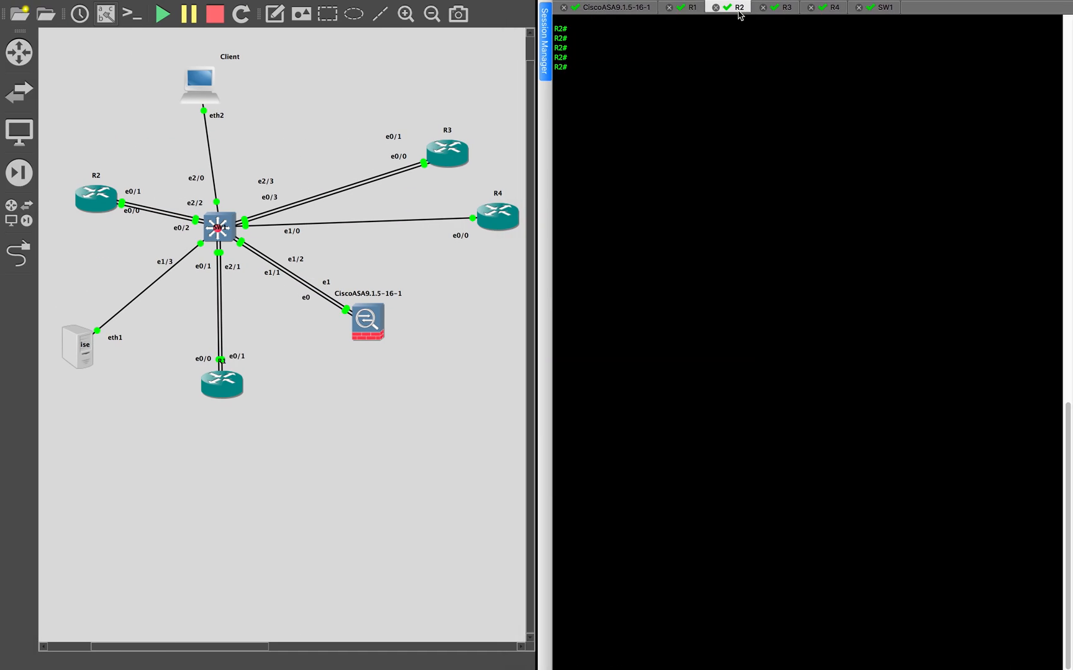
text(conf t)
key(Return)
right_click(707, 137)
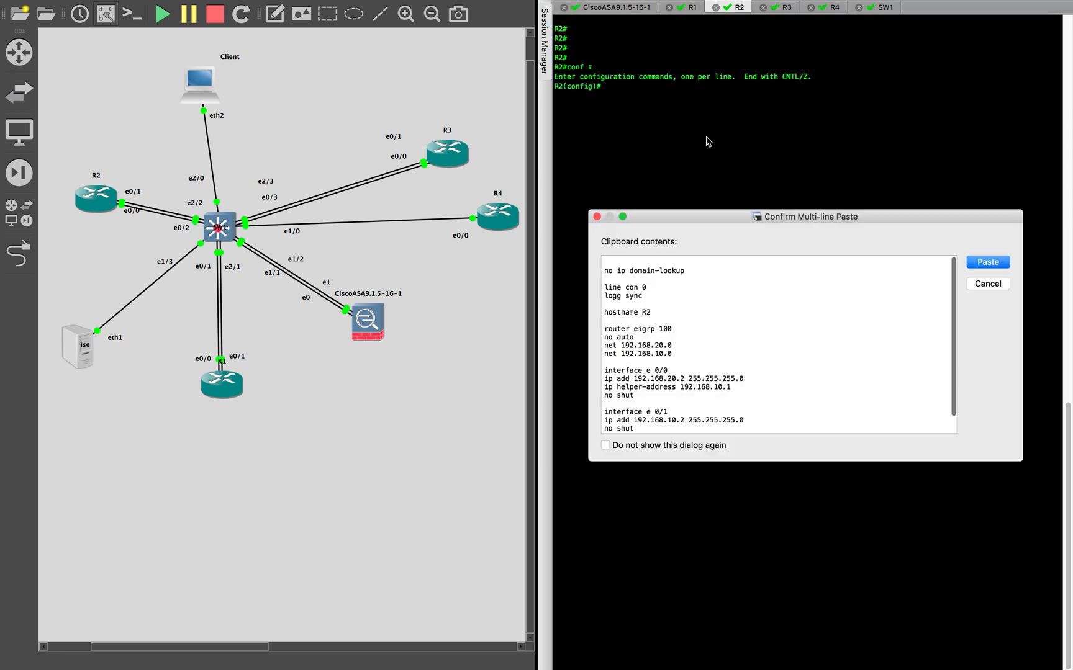
key(Return)
key(Return)
key(Return)
- Copy the R3 section of the notes, from no ip domain-lookup through the e 0/1 interface's no shut line
key(ctrl+Right)
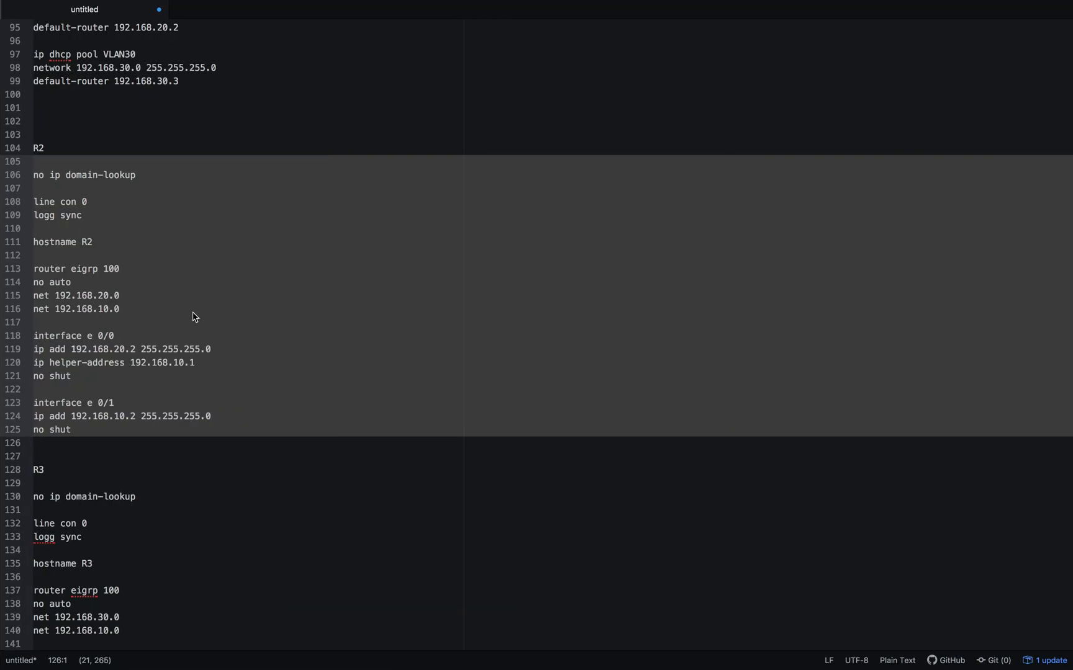
scroll(193, 313, down, 8)
click(52, 138)
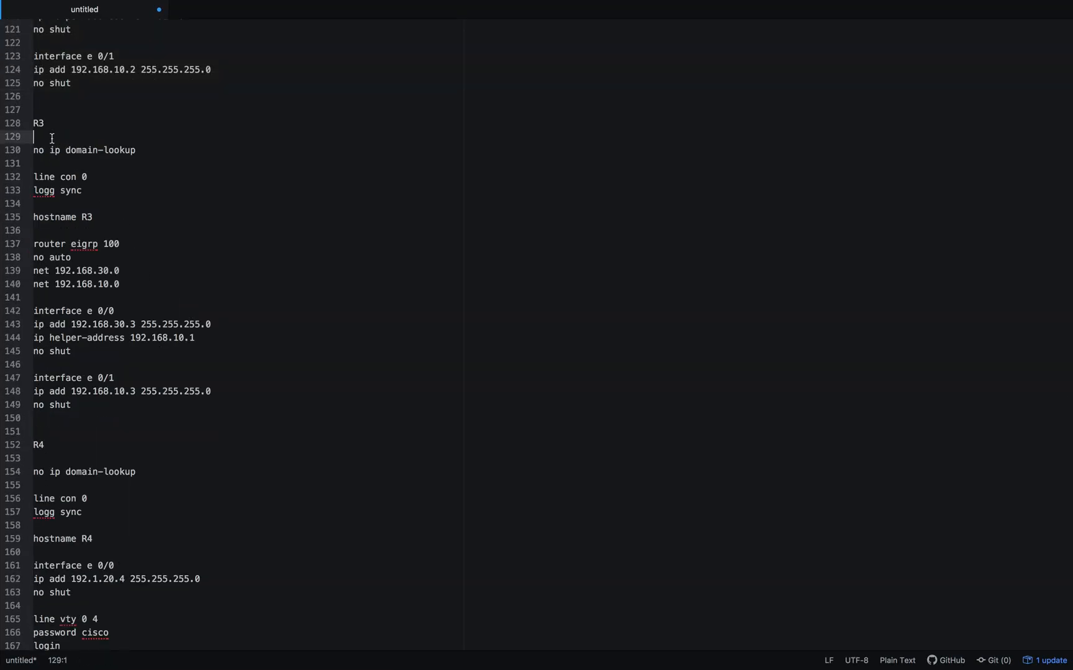
shift+click(54, 422)
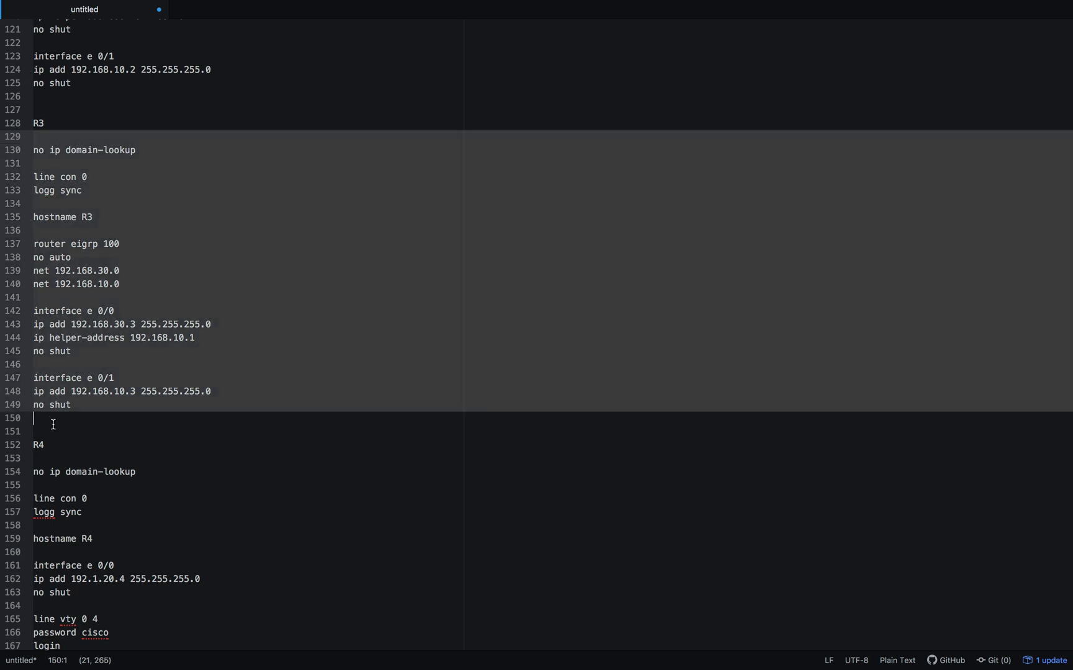
- Enter global configuration mode on R3's console and paste the copied R3 configuration
key(ctrl+Left)
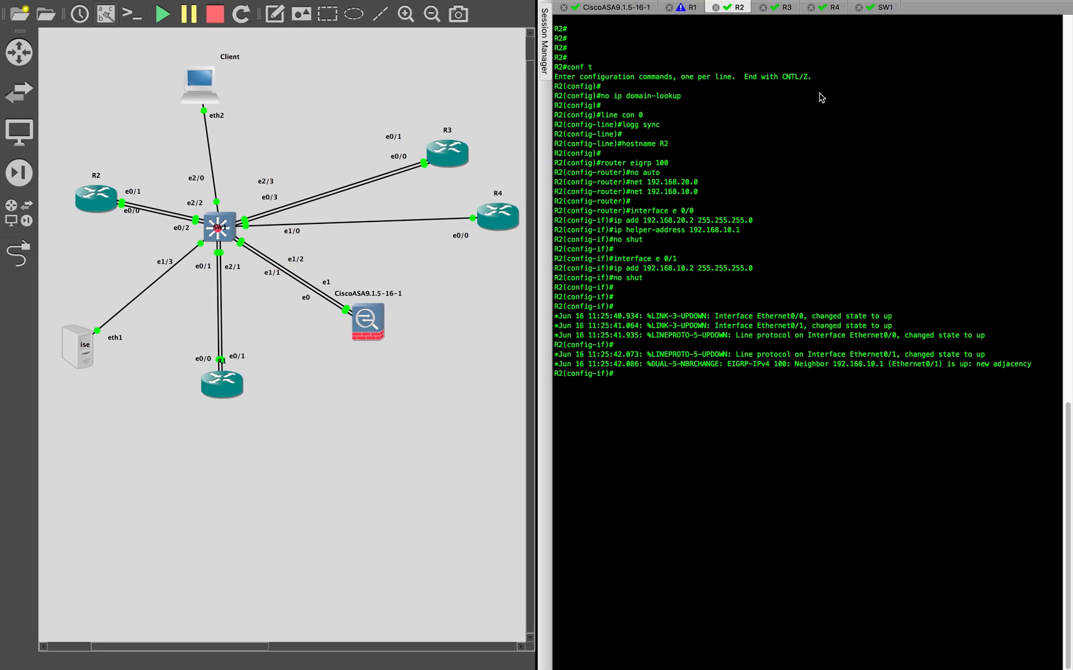
click(786, 8)
text(conf t)
key(Return)
click(780, 152)
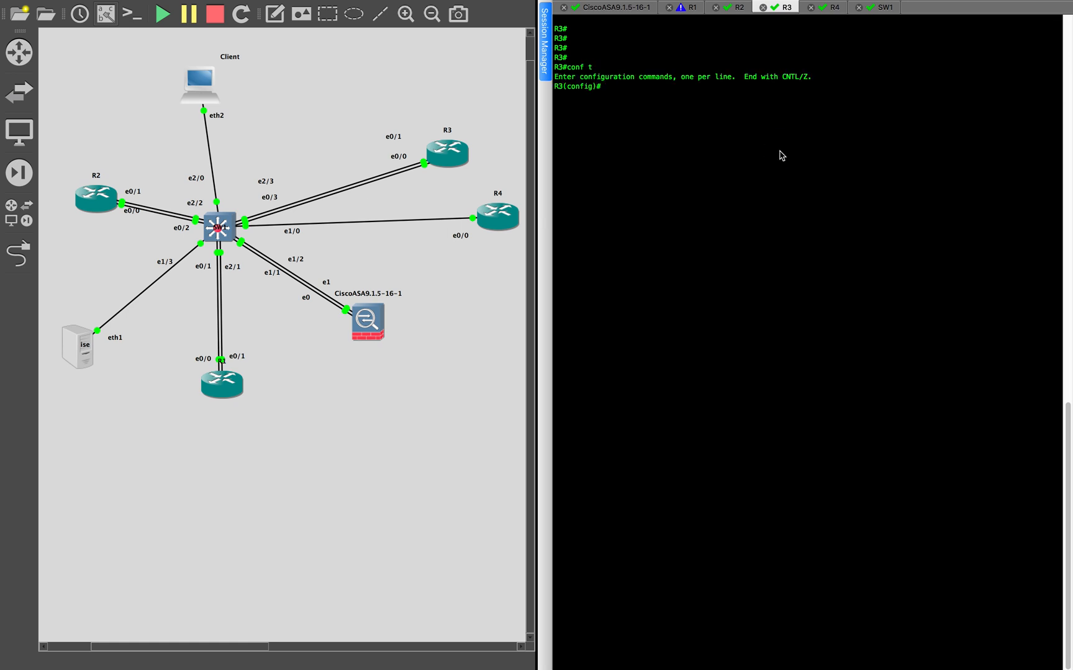
key(super+v)
key(Return)
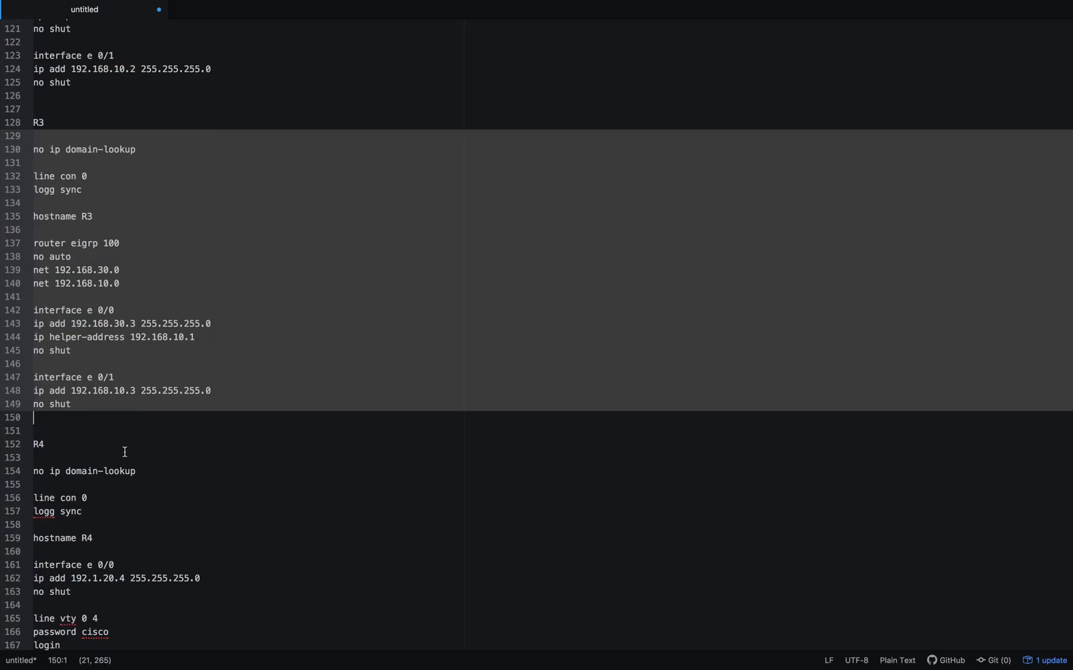
- Copy the R4 section of the notes, from no ip domain-lookup through transport input telnet
scroll(124, 441, down, 5)
click(103, 240)
click(42, 180)
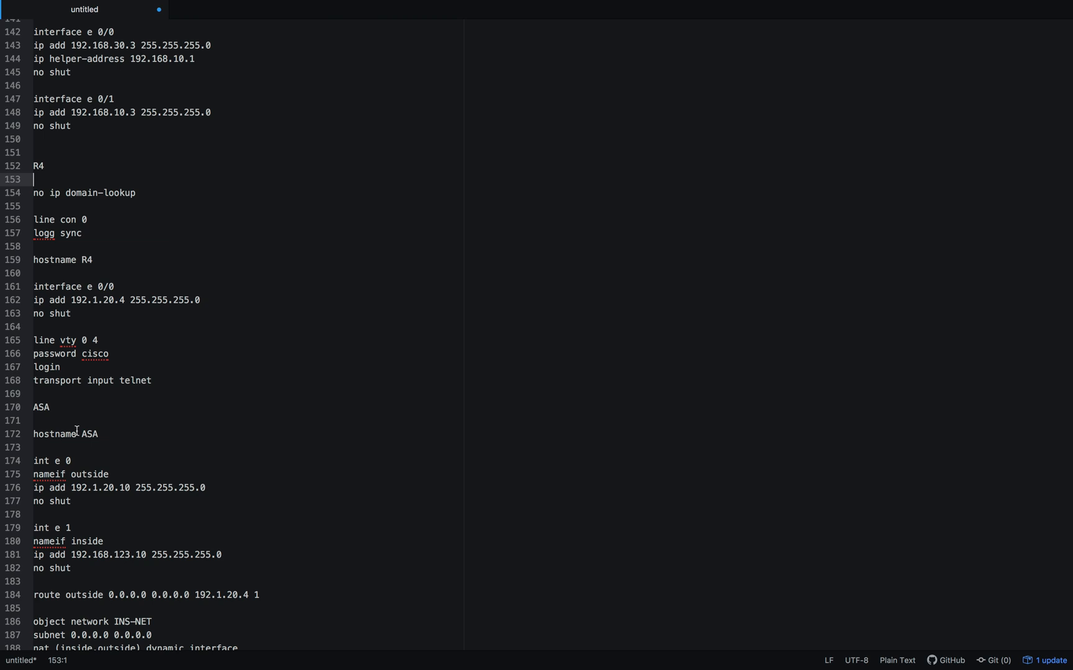
shift+click(72, 396)
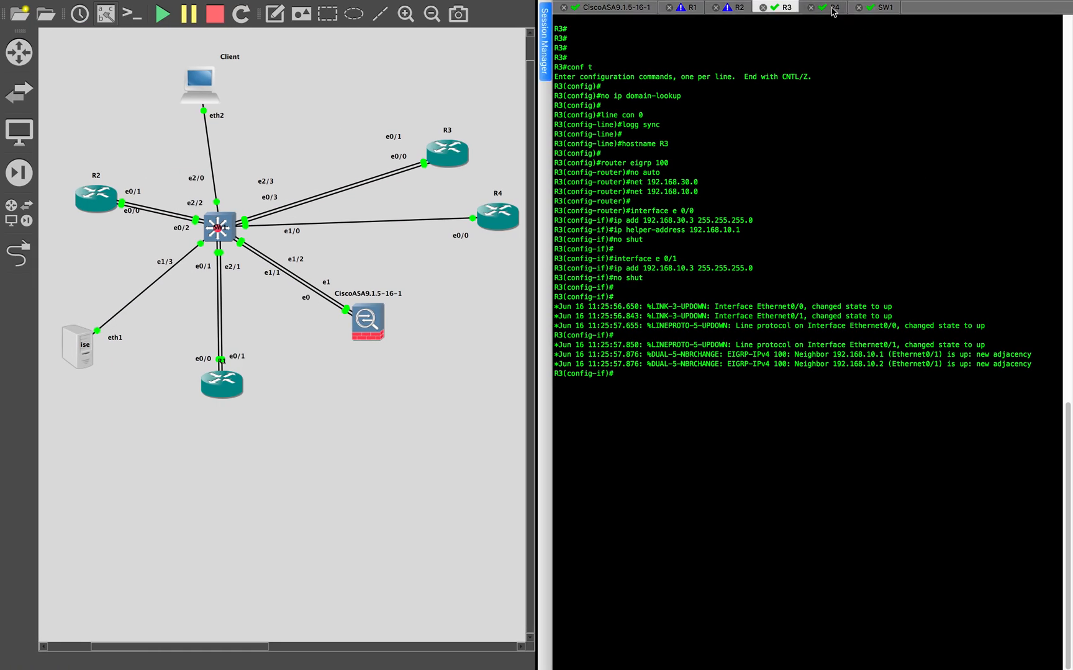
- Enter global configuration mode on R4's console and paste the copied R4 configuration, including the vty line password
click(832, 9)
key(Return)
key(Return)
text(con ft)
key(Return)
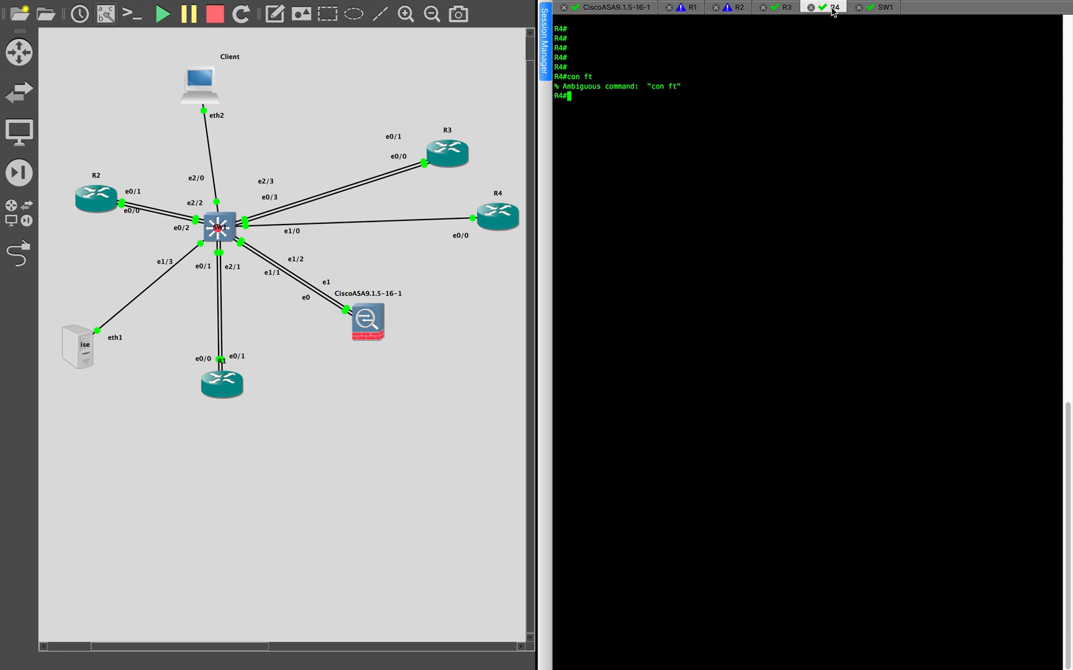
text(conf t)
key(Return)
key(super+v)
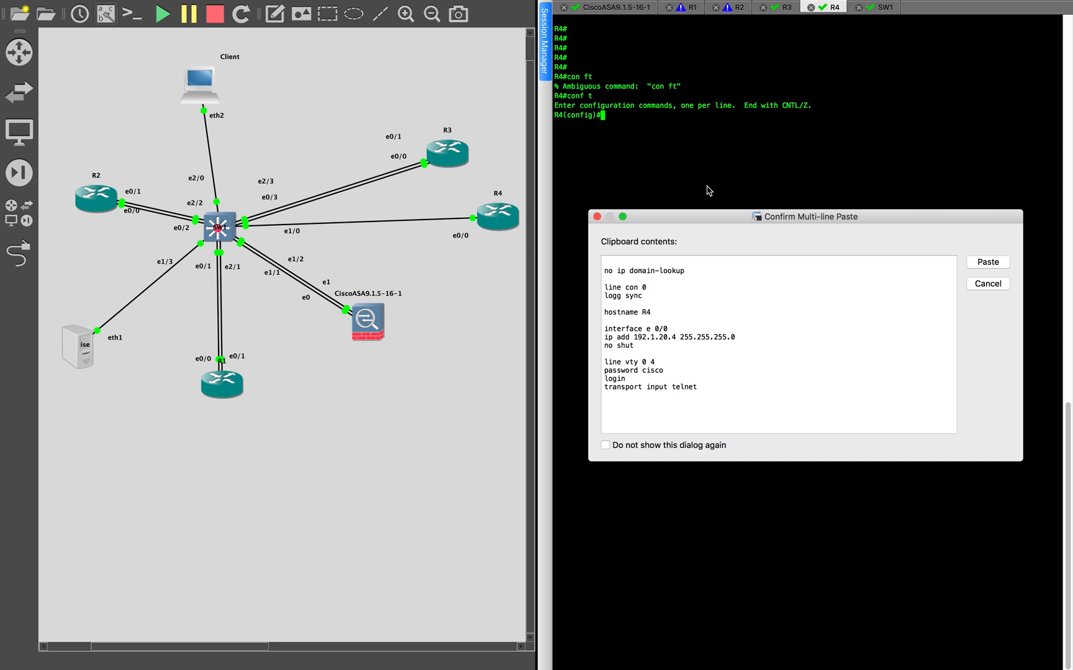
key(Return)
- Copy the ASA section of the notes, from hostname ASA through inspect icmp error
key(super+Tab)
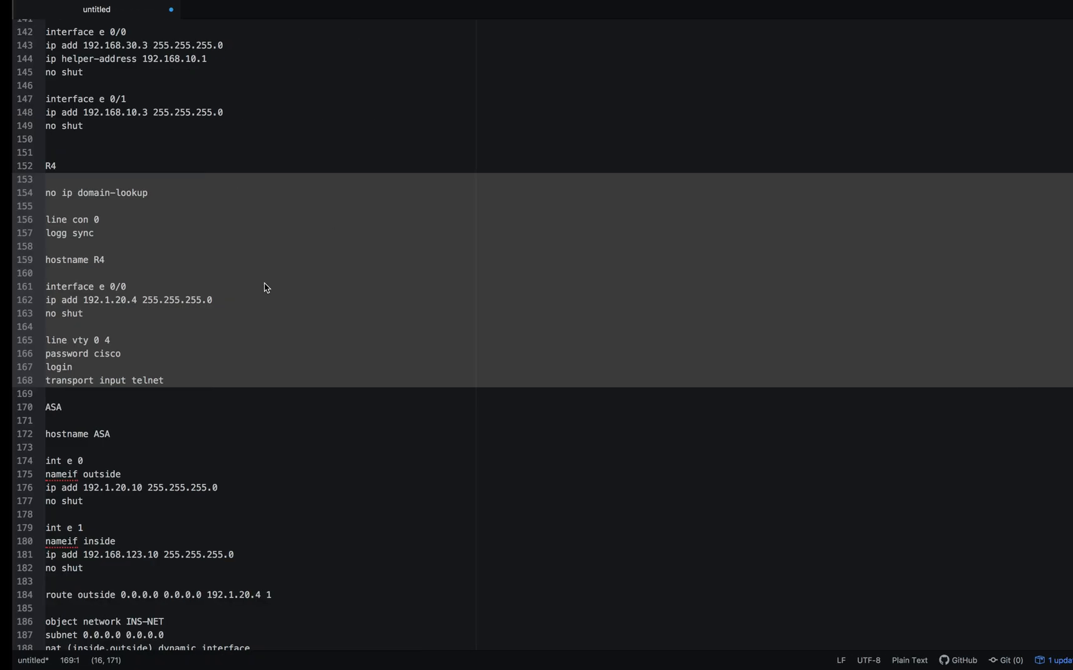
scroll(212, 318, down, 4)
click(83, 257)
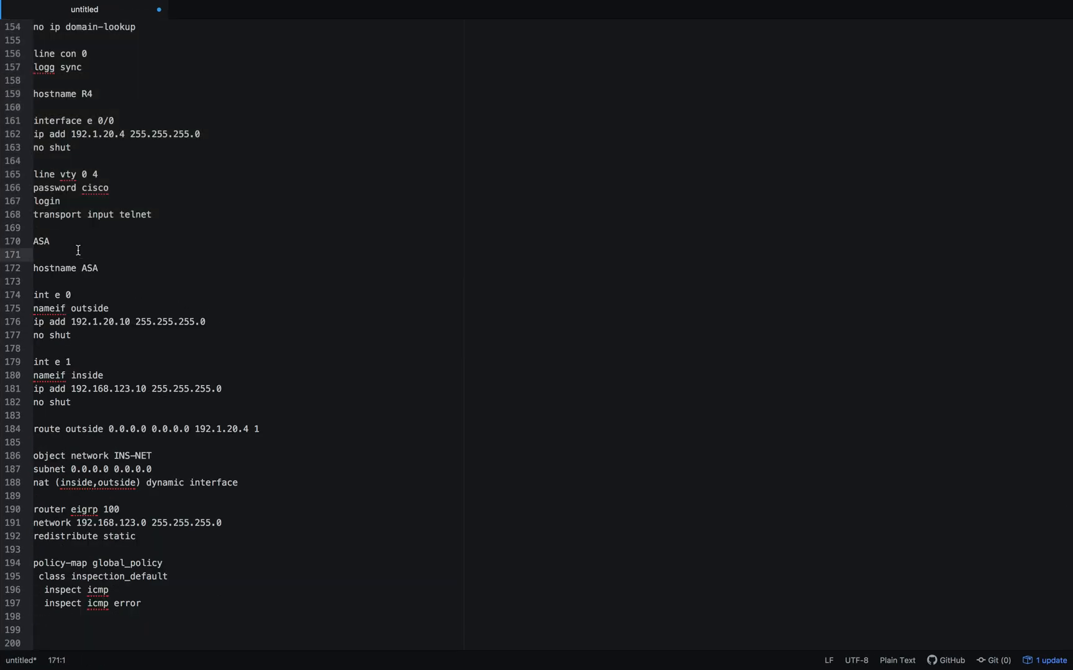
shift+click(51, 630)
- Enter global configuration mode on the ASA console, dismiss the anonymous error reporting question and paste the copied ASA configuration
key(super+Tab)
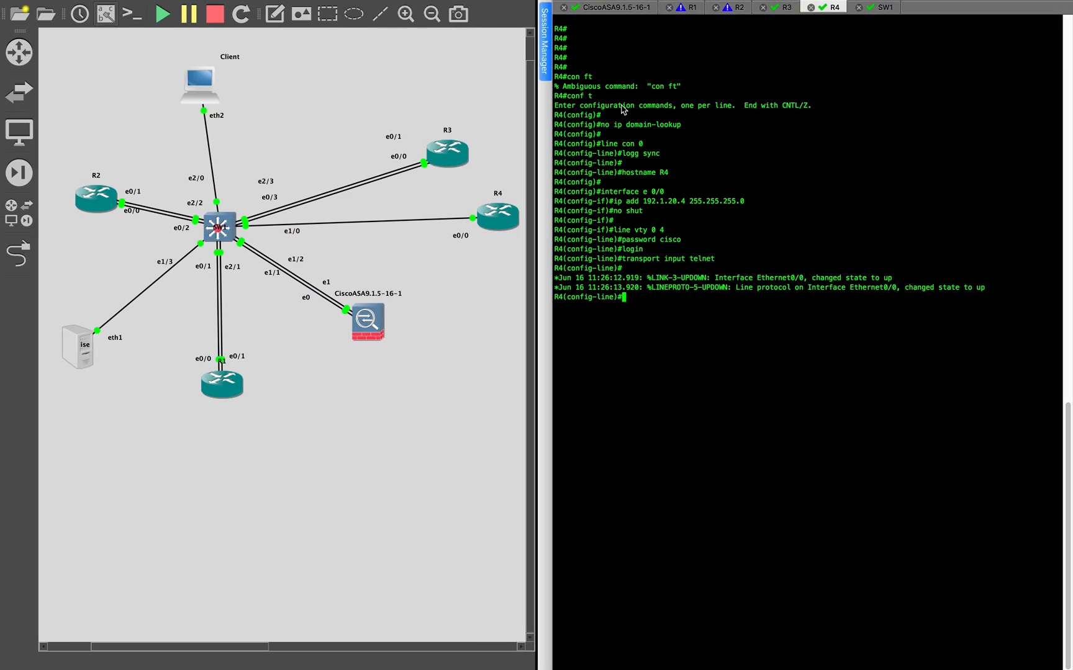
click(628, 10)
key(Return)
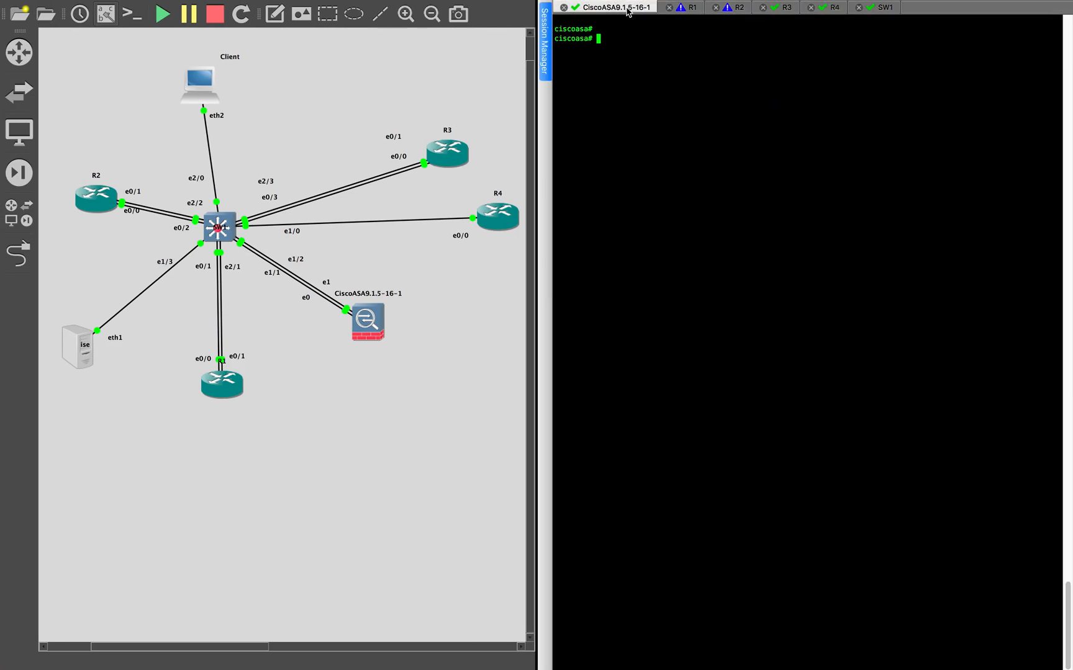
key(Return)
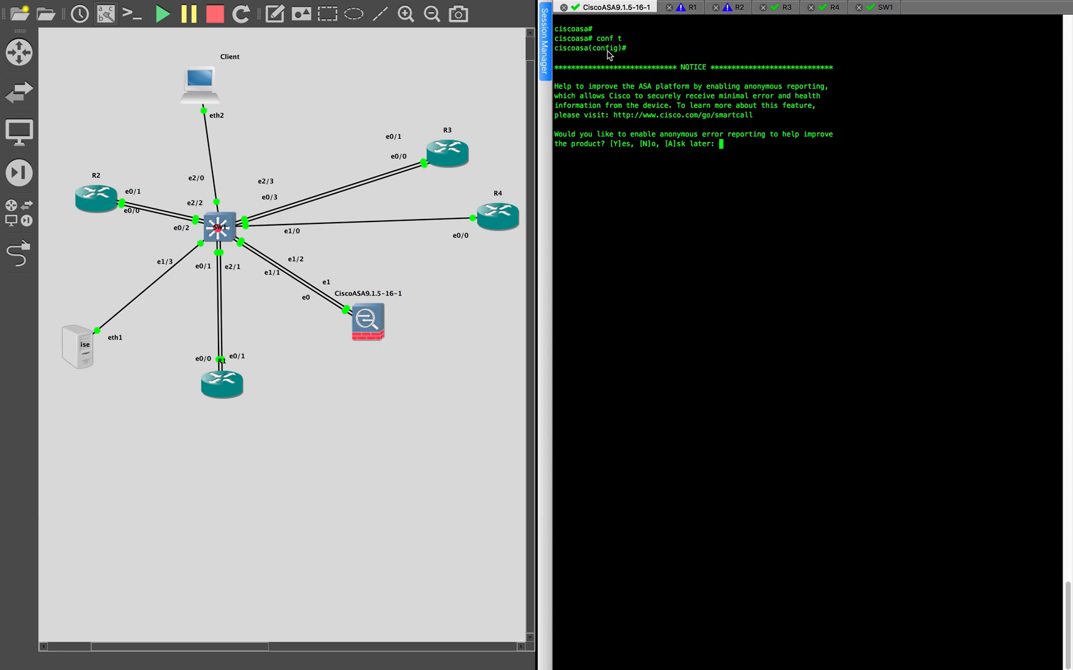
key(Return)
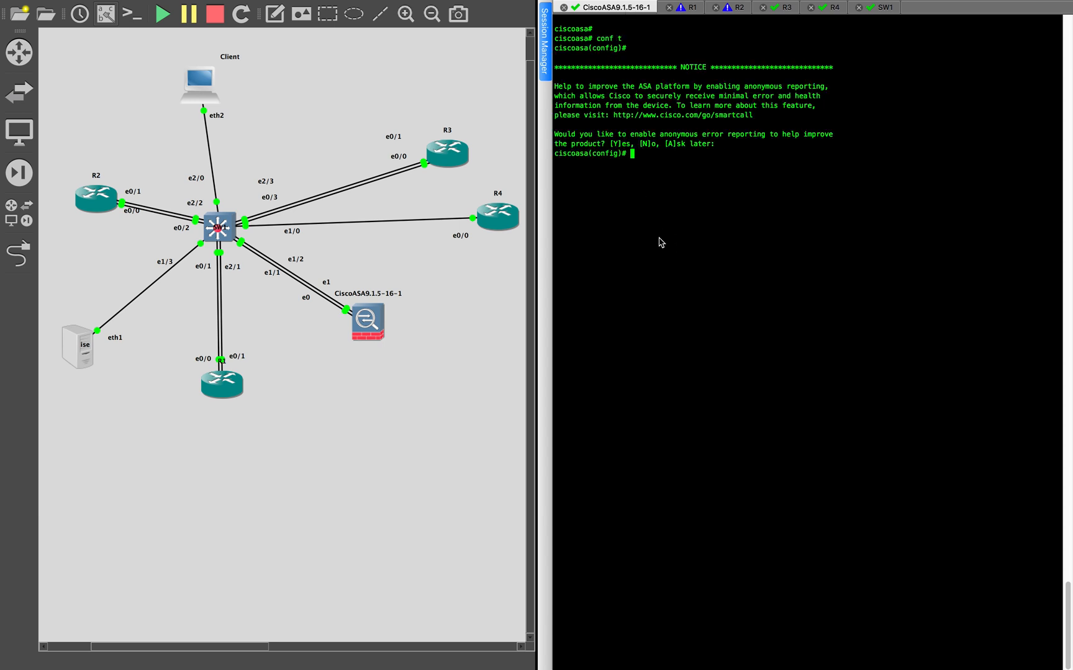
key(super+v)
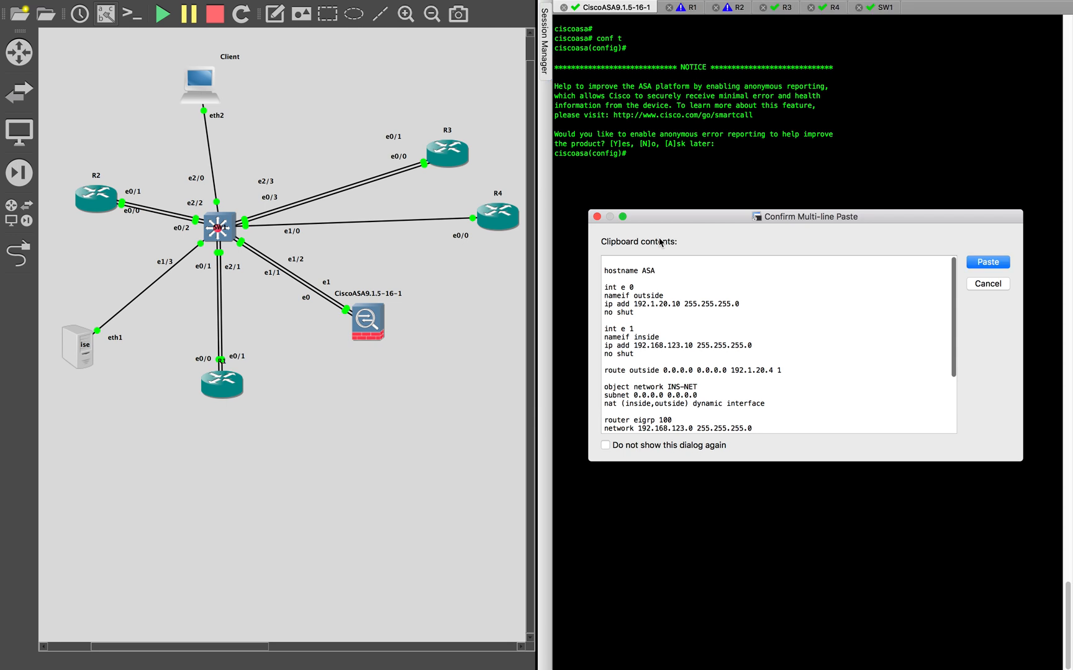
key(Return)
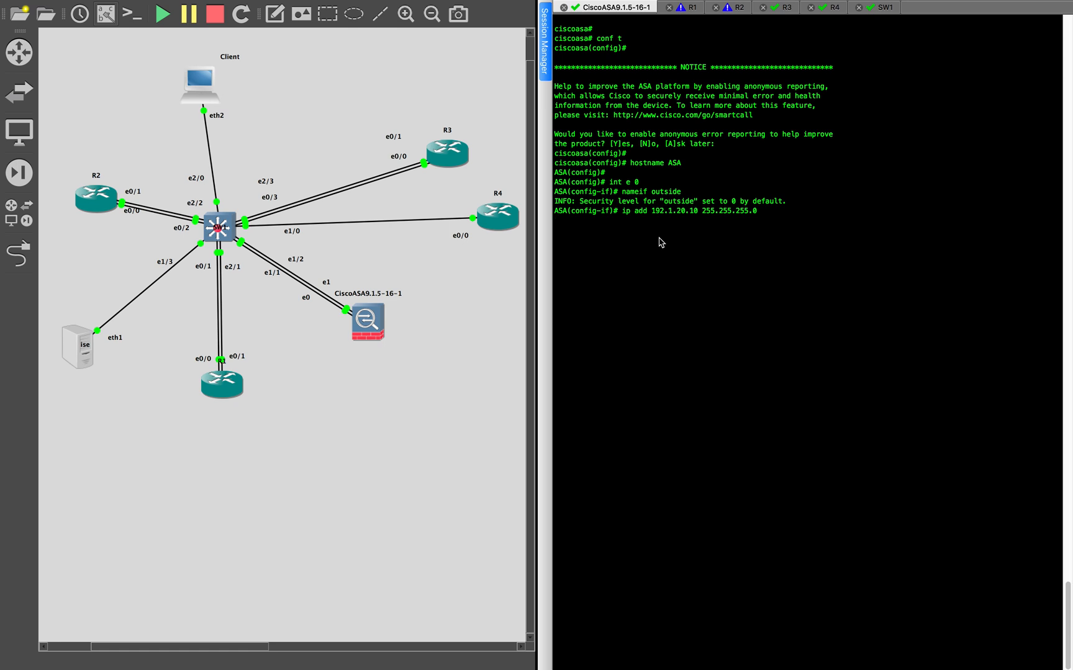
text(no shut int e 1 nameif inside ip add 192.168.123.10 255.255.255.0)
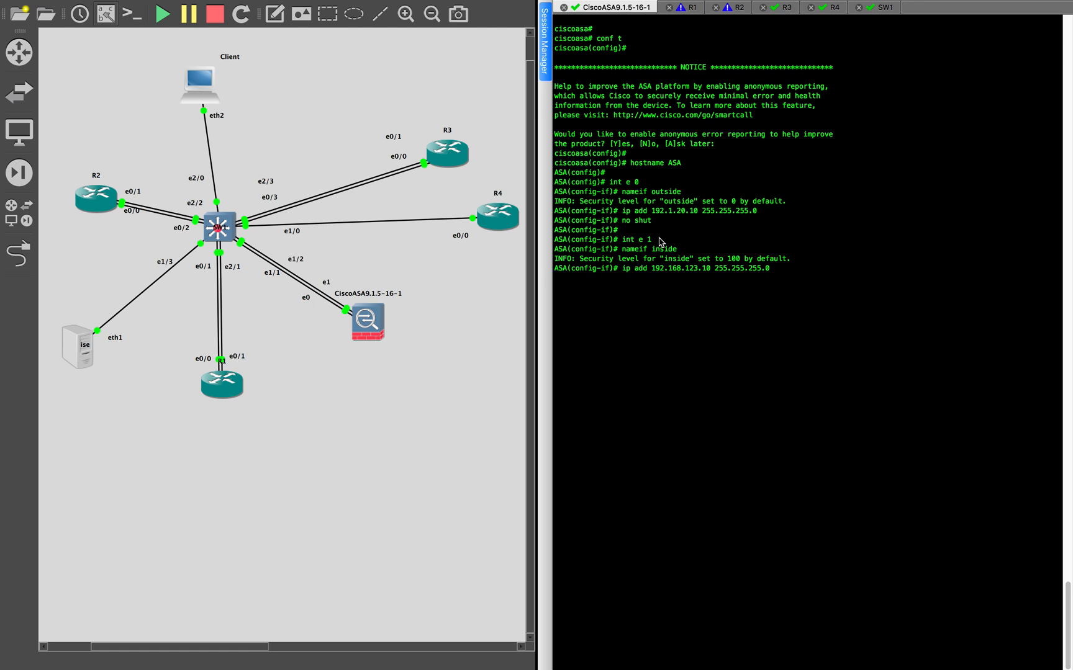
text(no shut  route outside 0.0.0.0 0.0.0.0 192.1.20.4 1 object network INS-NET subnet 0.0.0.0 0.0.0.0 nat (inside,outside) dynamic interface  router eigrp 100 network 192.168.123.0 255.255.255.0)
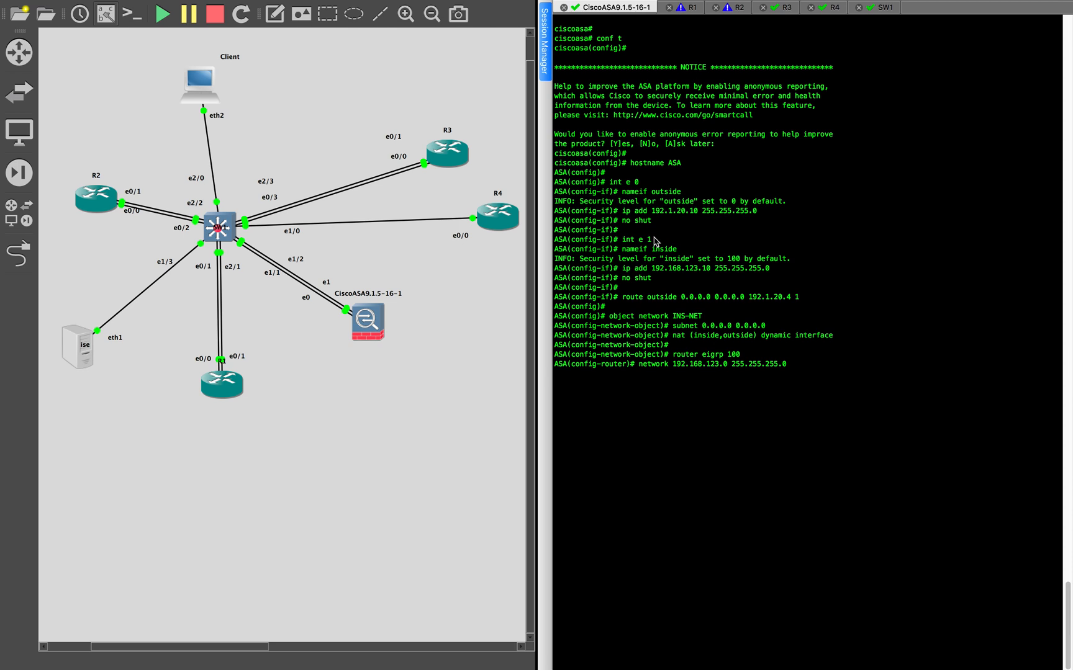
text(redistribute static  policy-map global_policy  class inspection_default   inspect icmp   inspect icmp error)
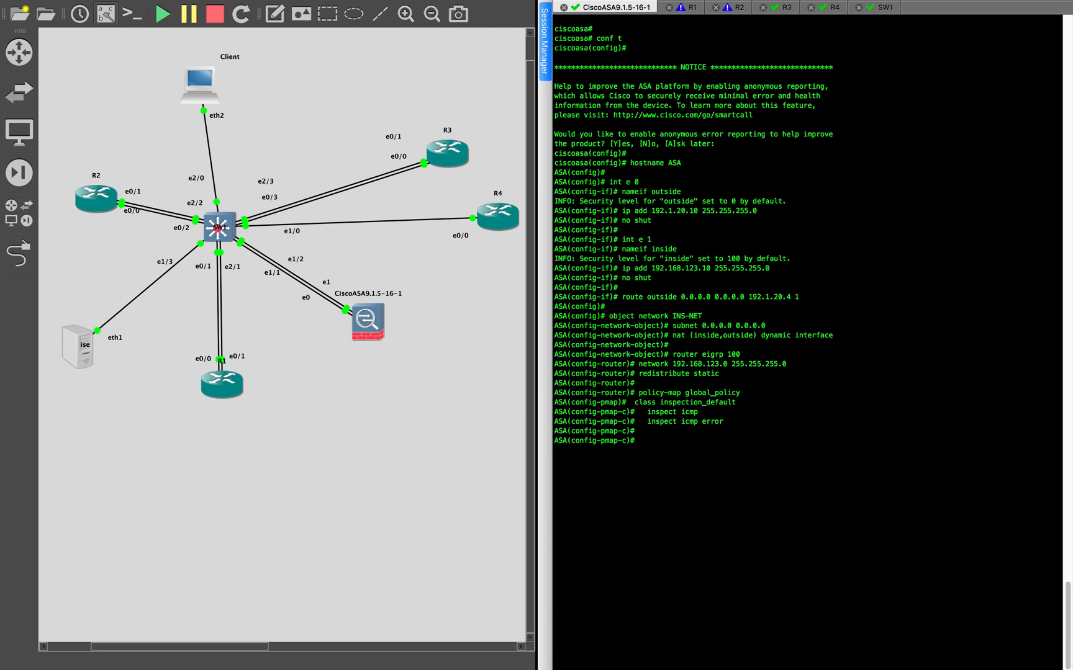
key(Return)
key(Return)
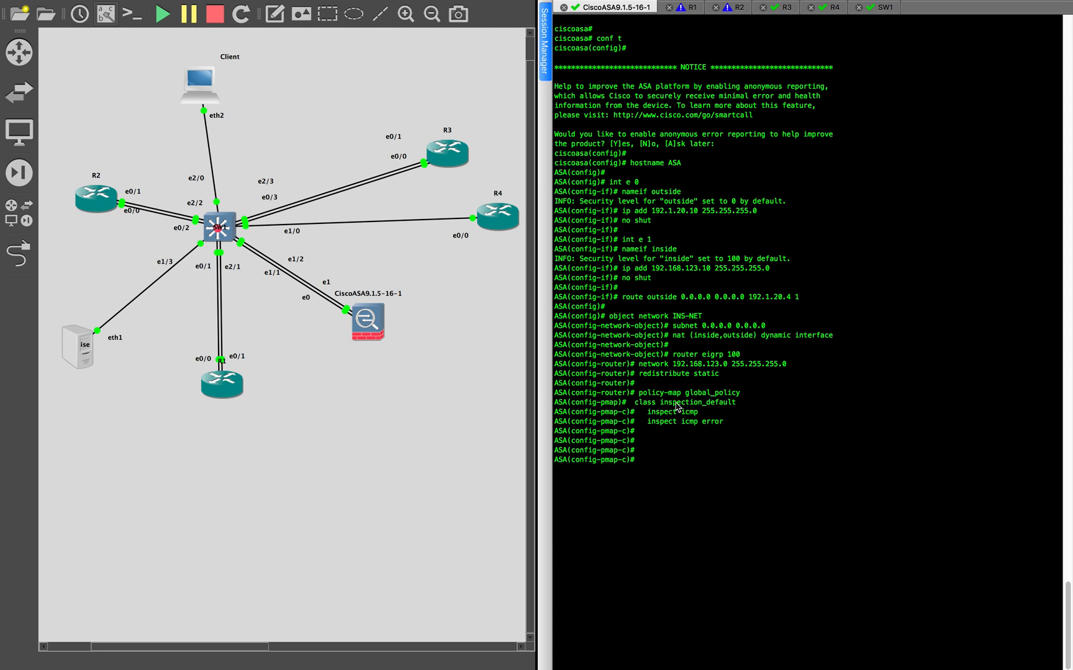
key(ctrl+Right)
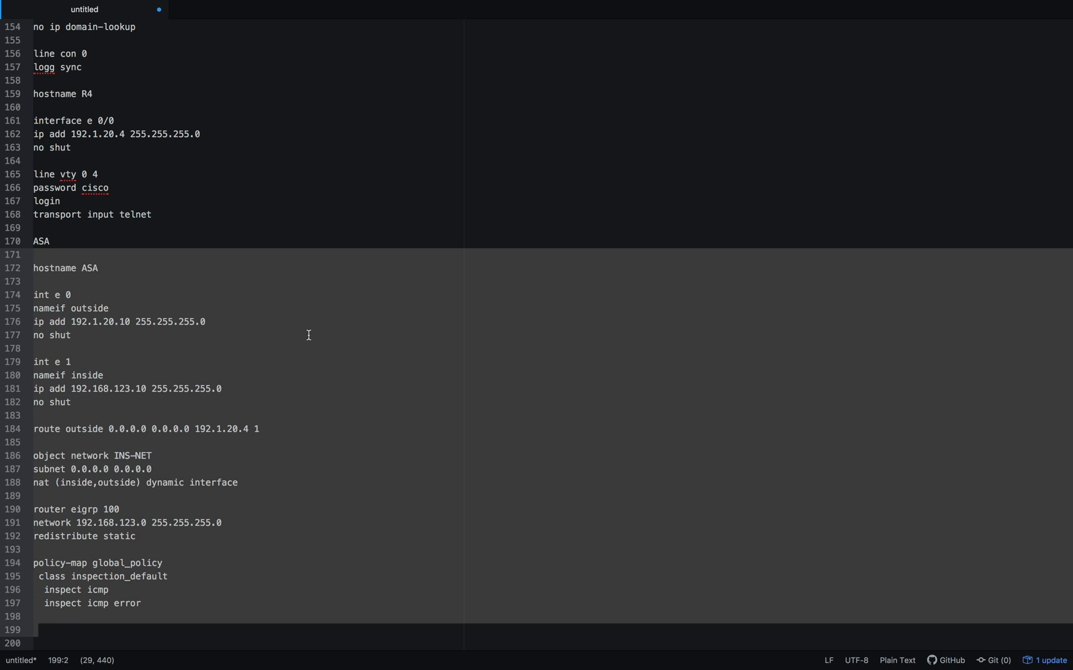
key(ctrl+Left)
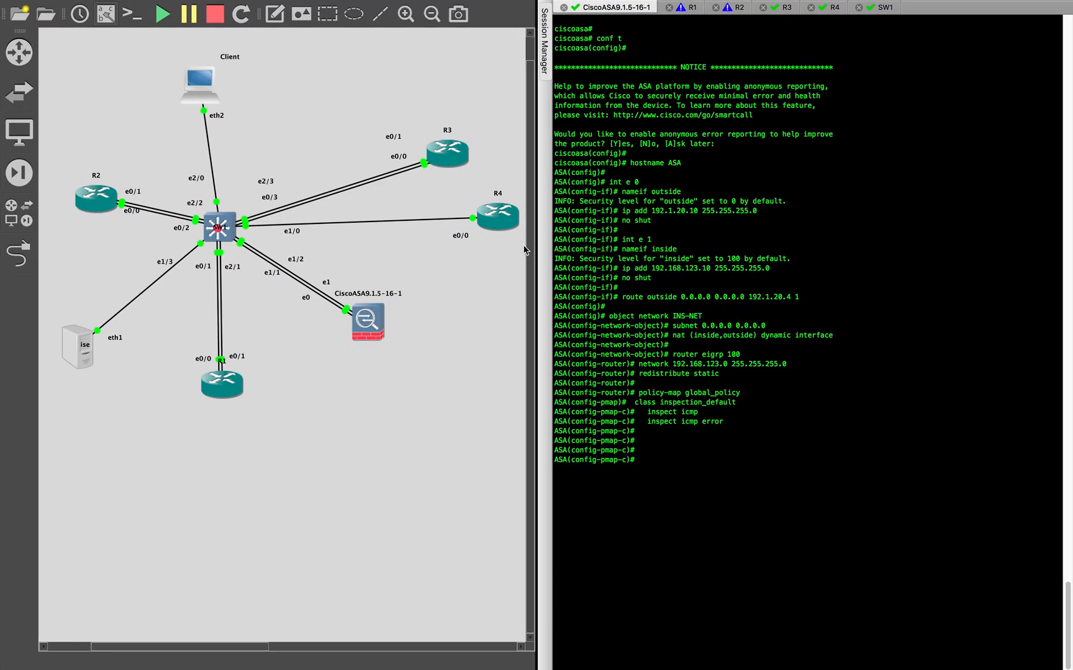
key(ctrl+Right)
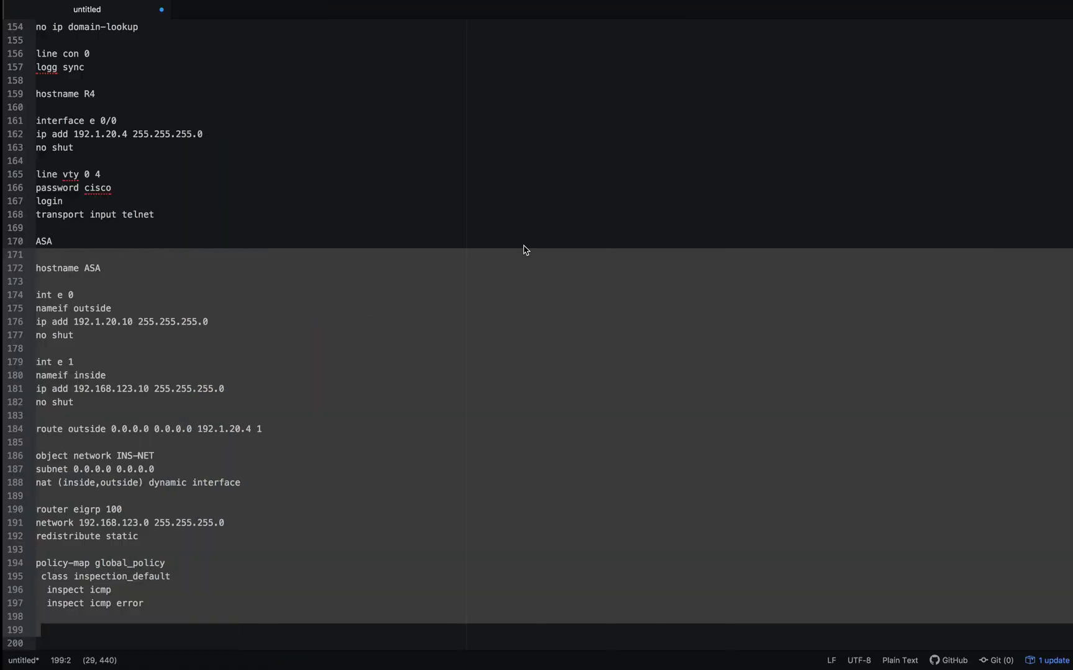
key(ctrl+Up)
click(784, 68)
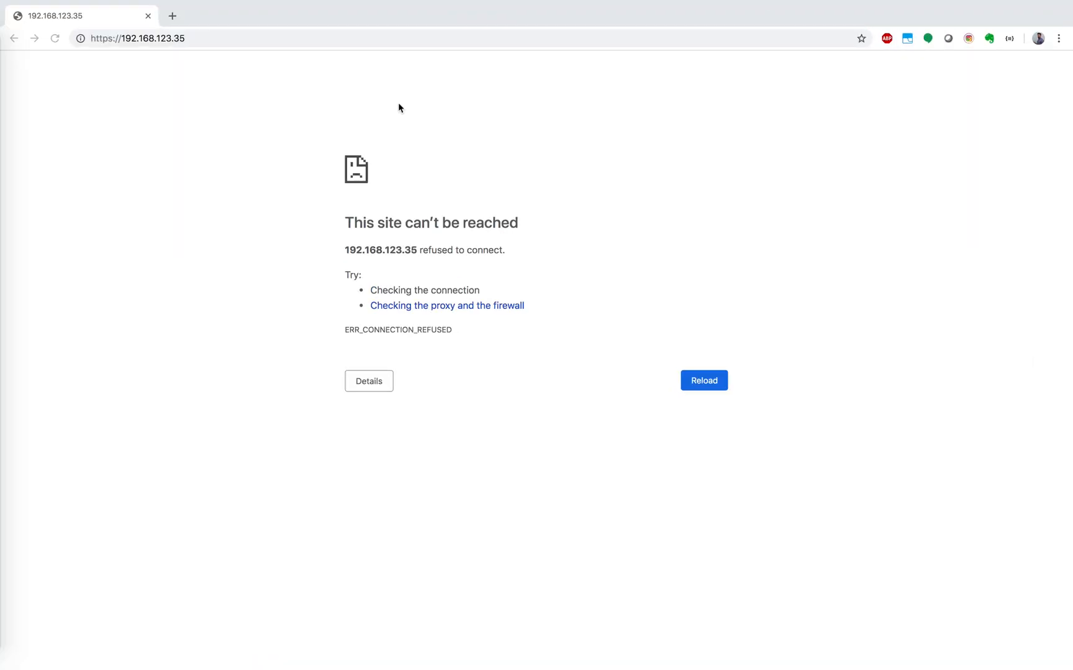
click(253, 36)
key(Return)
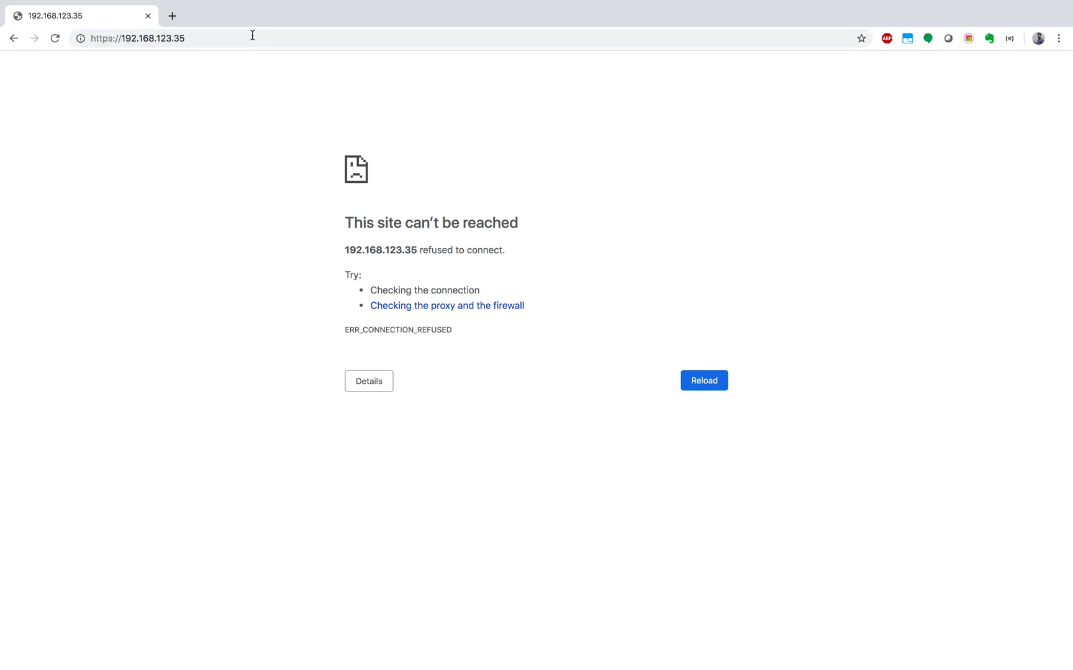
click(223, 40)
key(Return)
- Switch to the ISE virtual machine console and log in as admin with the account password
key(ctrl+Up)
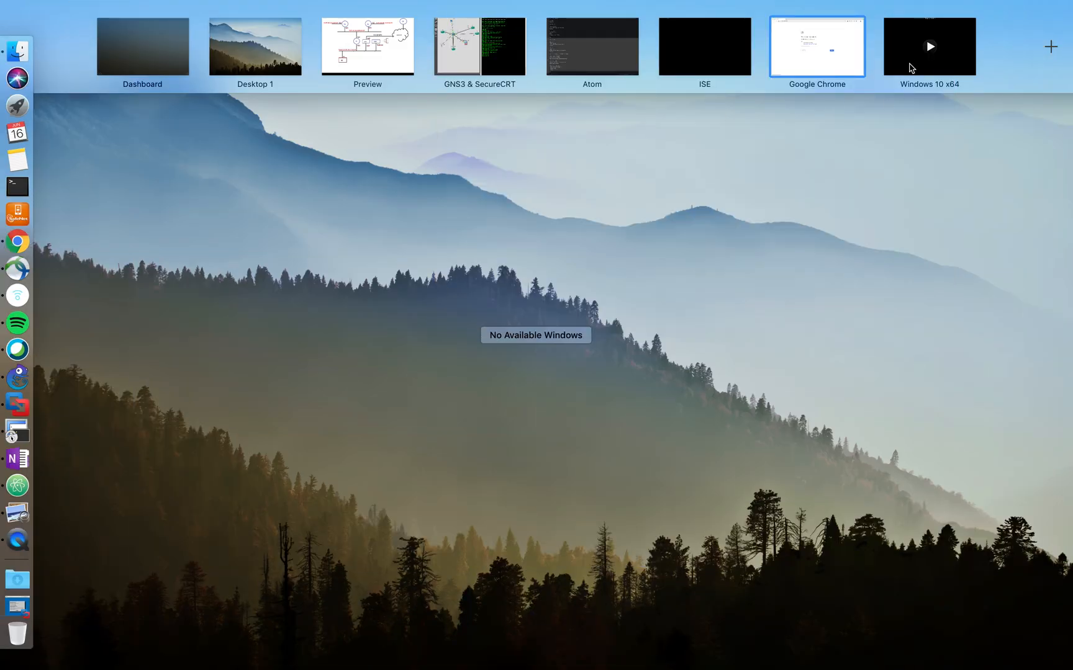
click(677, 55)
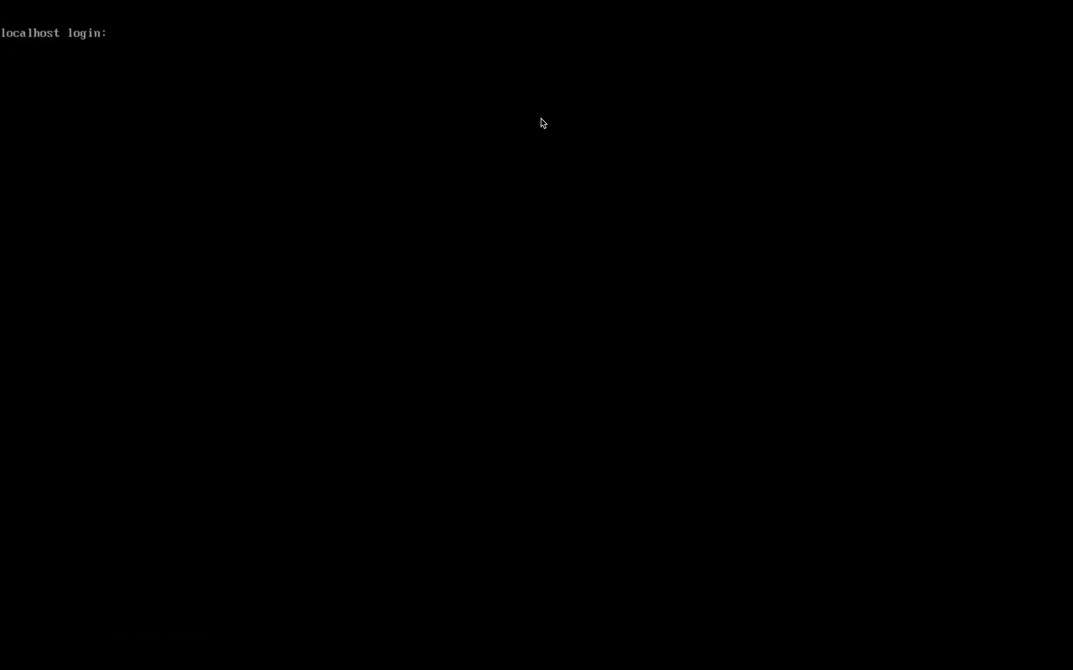
click(410, 217)
key(Return)
text(admin)
key(Return)
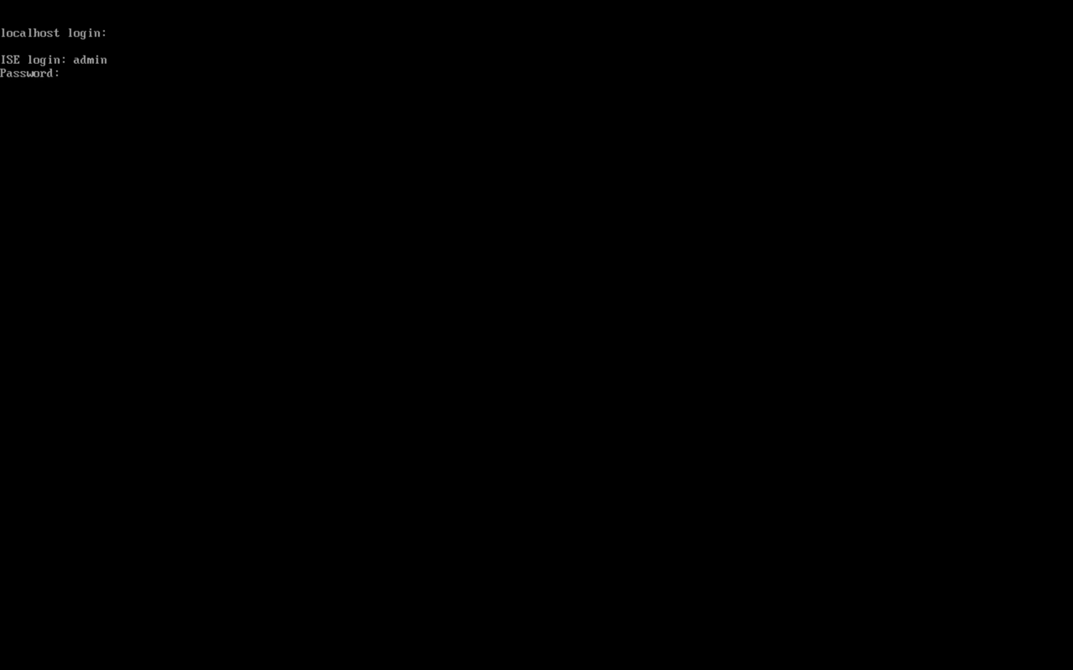
key(Return)
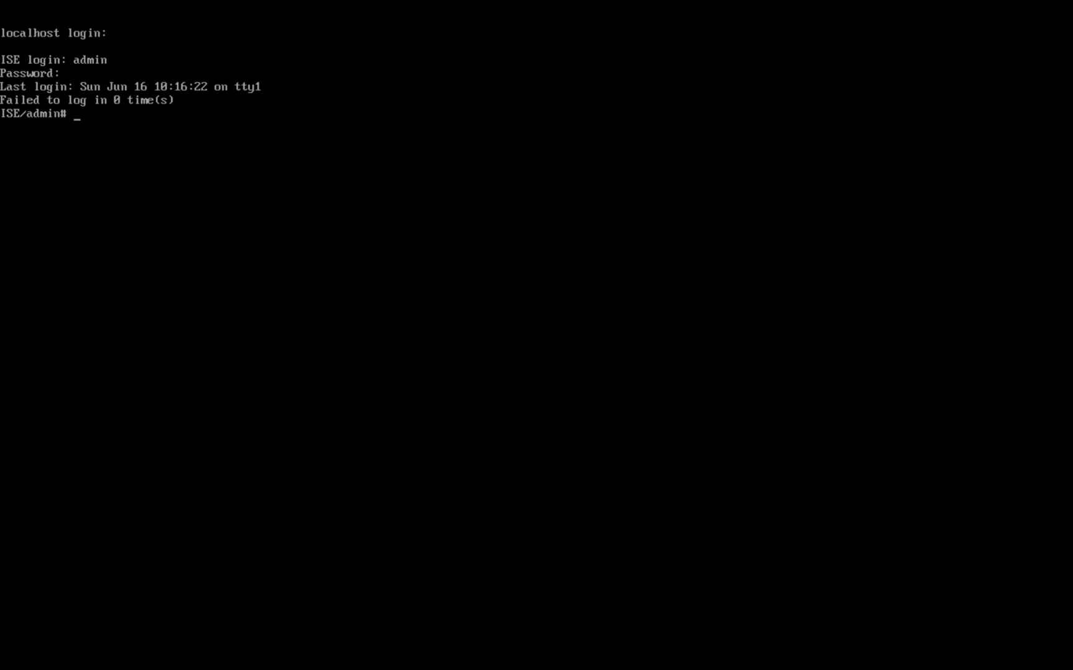
- Check the state of the ISE processes with show application status ise
text(shjow)
key(BackSpace)
key(BackSpace)
key(BackSpace)
text(ow application )
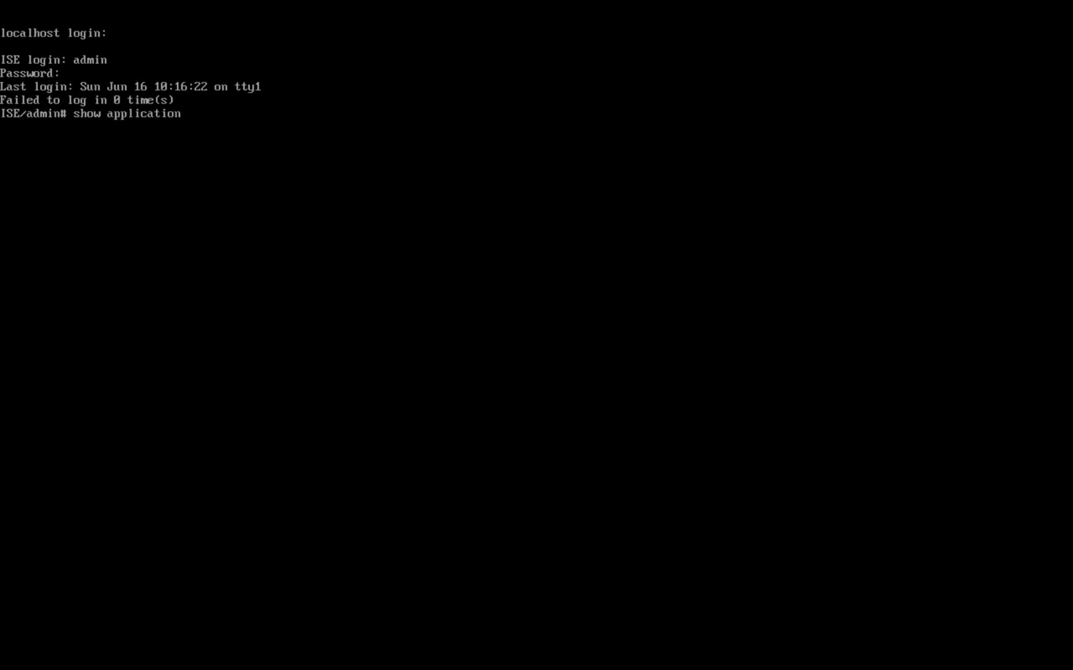
text(status )
text(?)
text(ise)
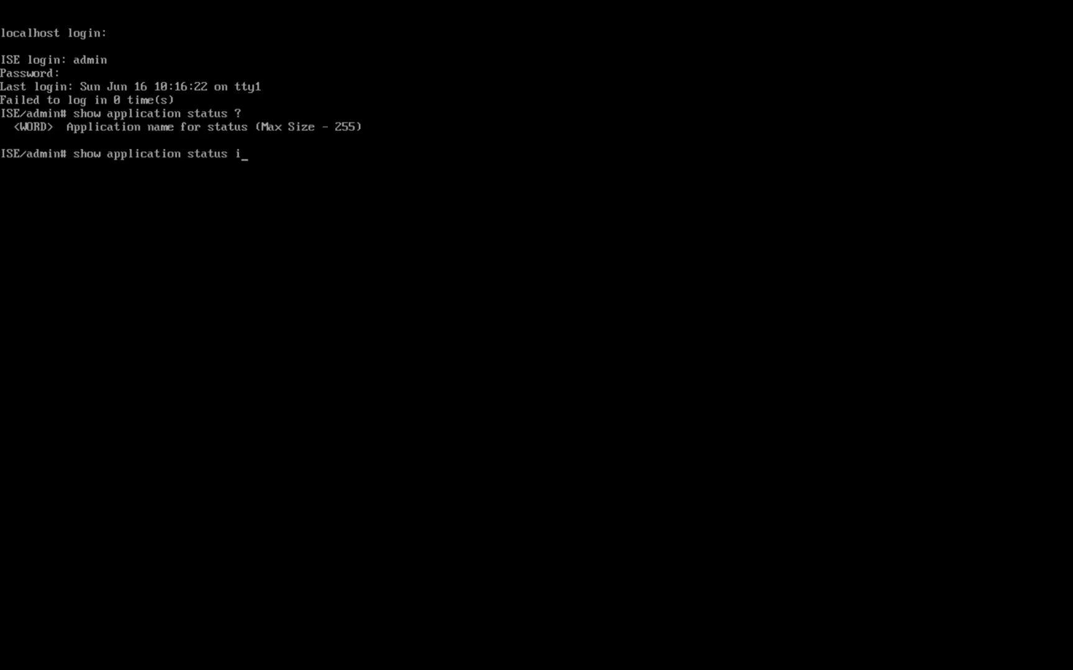
key(Return)
key(ctrl+Up)
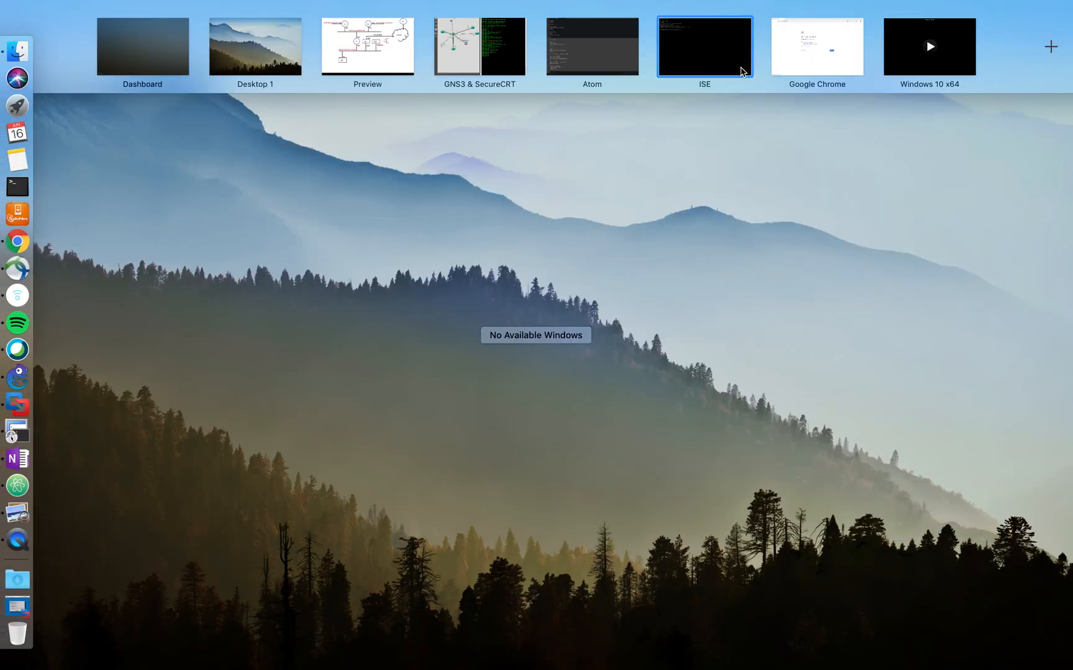
click(818, 50)
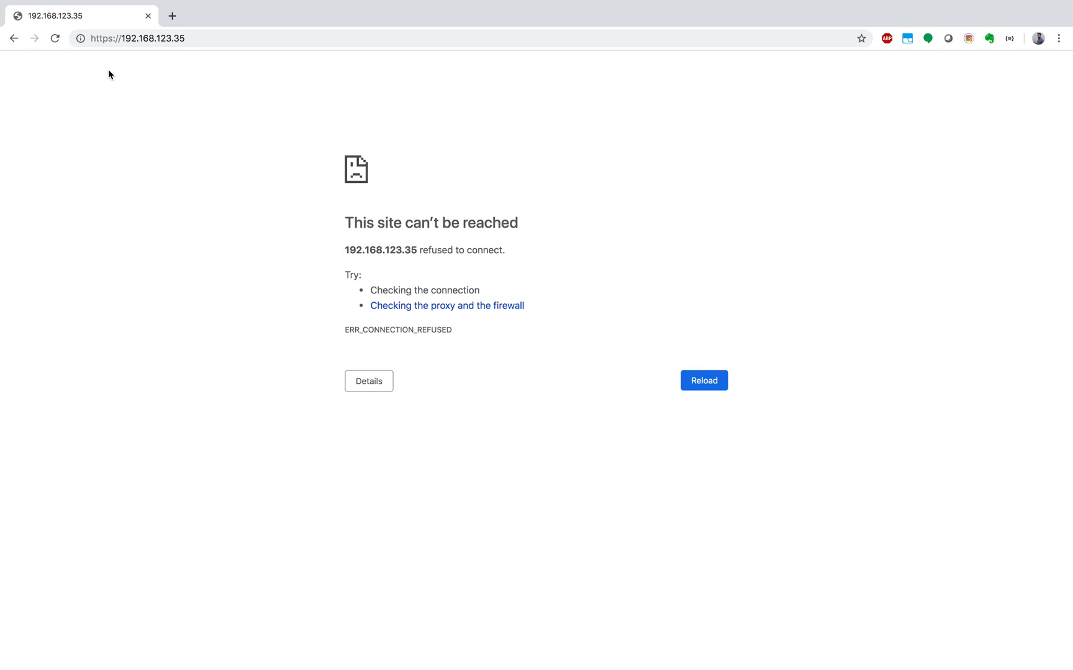
click(214, 36)
key(Return)
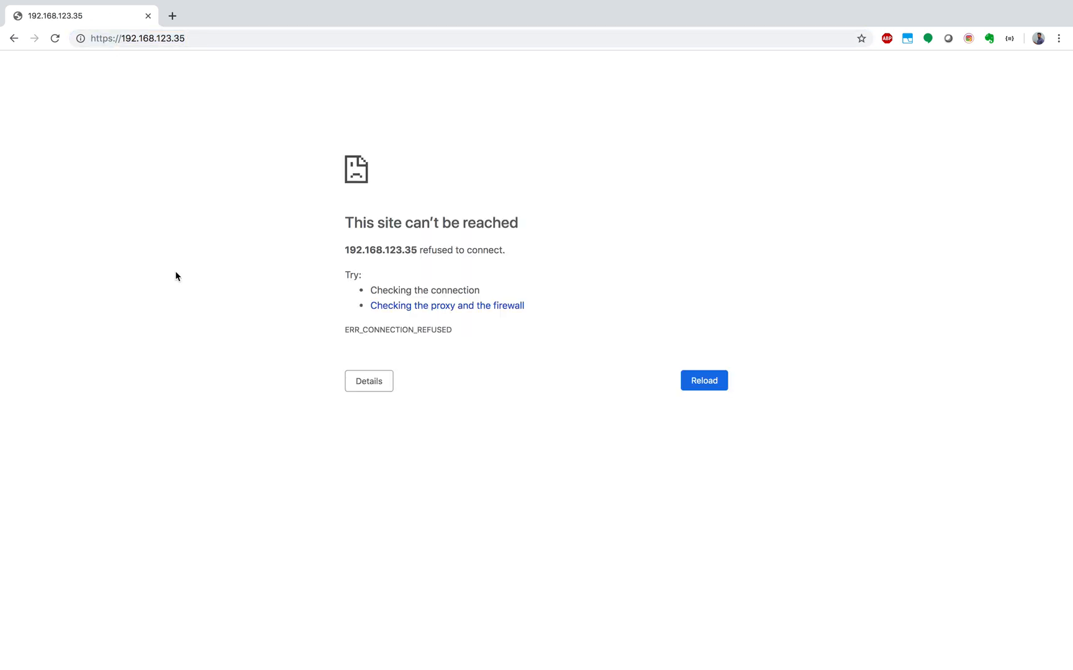
key(ctrl+Up)
click(738, 56)
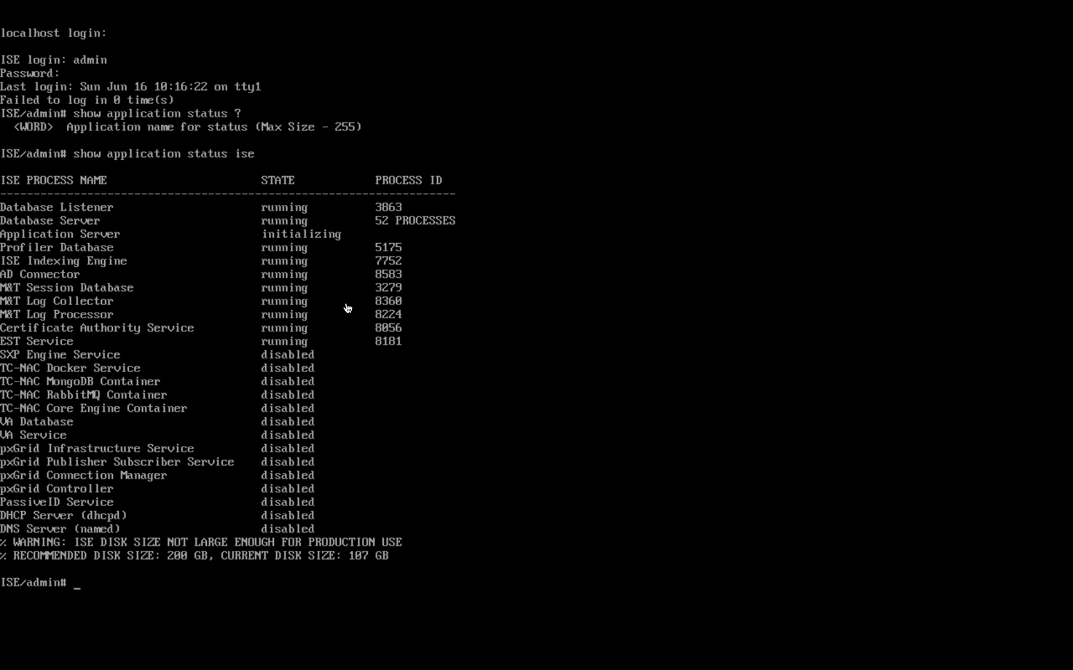
key(ctrl+Left)
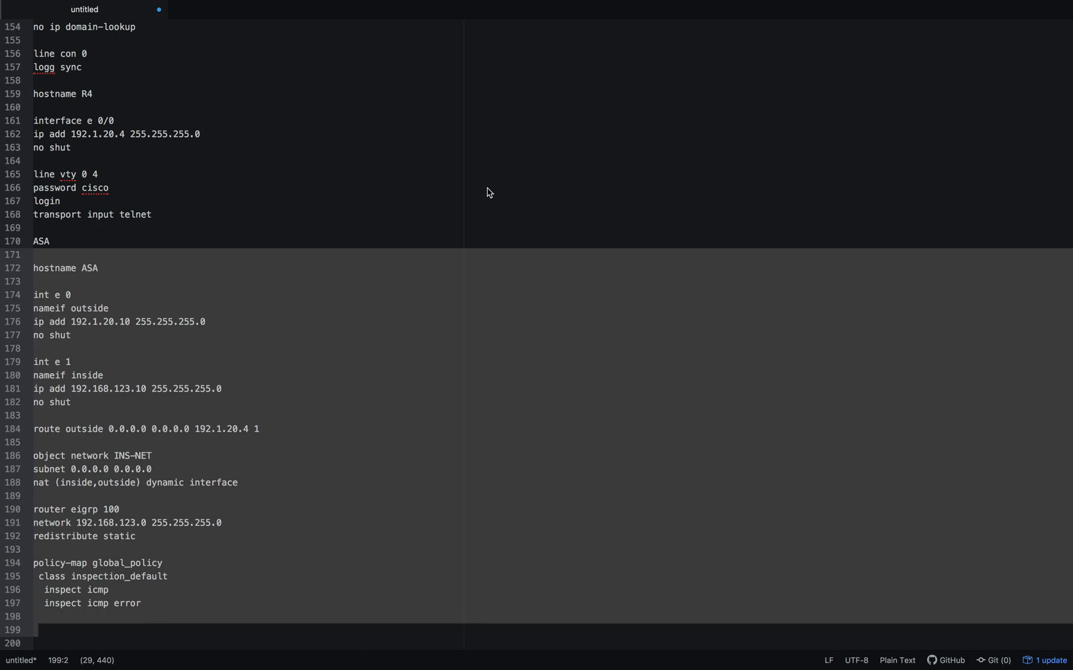
key(ctrl+Left)
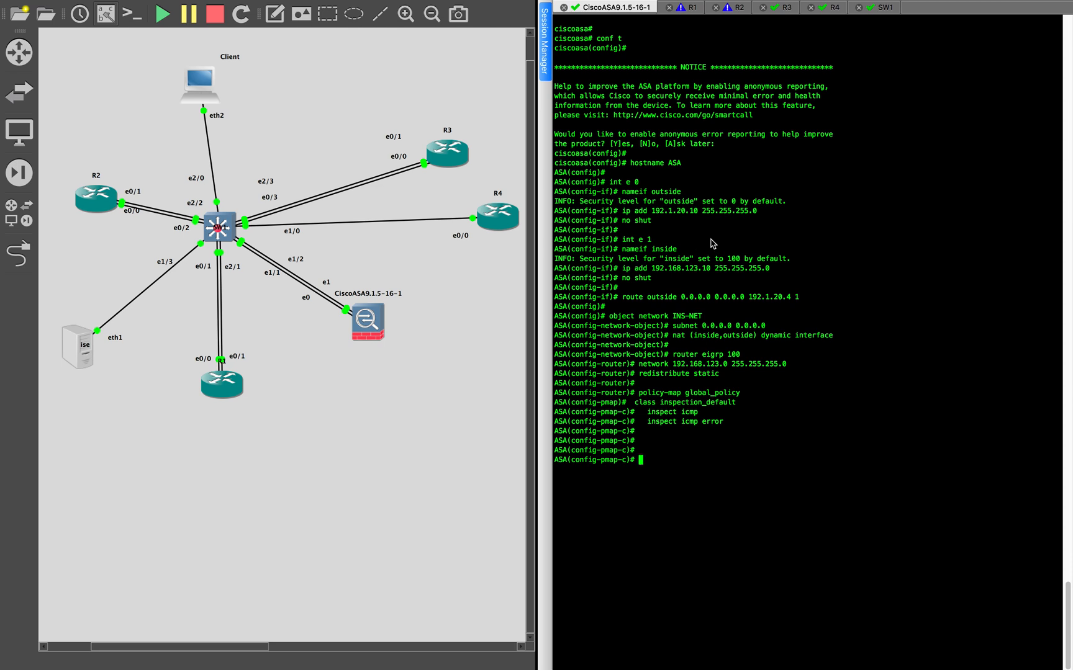
key(ctrl+Right)
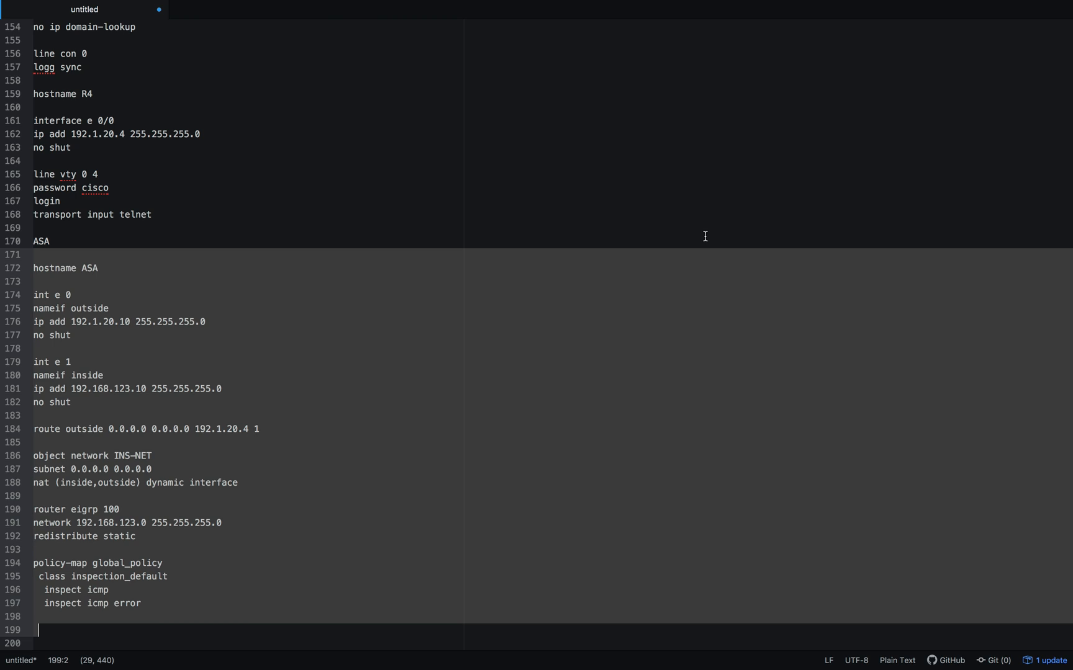
key(ctrl+Left)
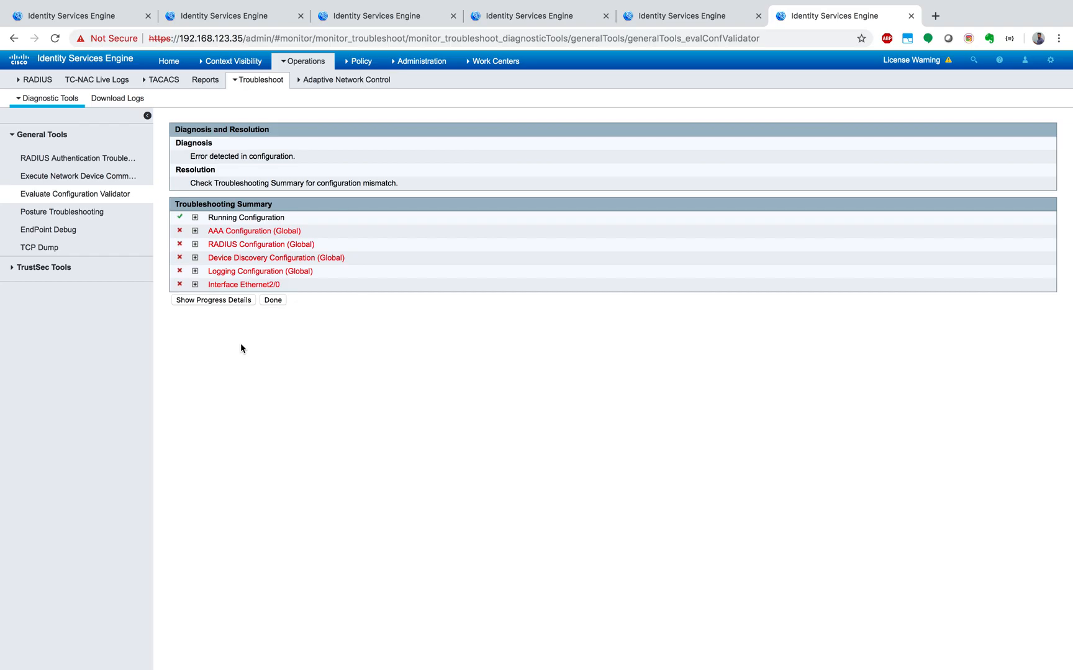
- Review SW1 in the ISE Network Devices list, widening the IP/Mask column and showing the Cisco profile details
click(109, 18)
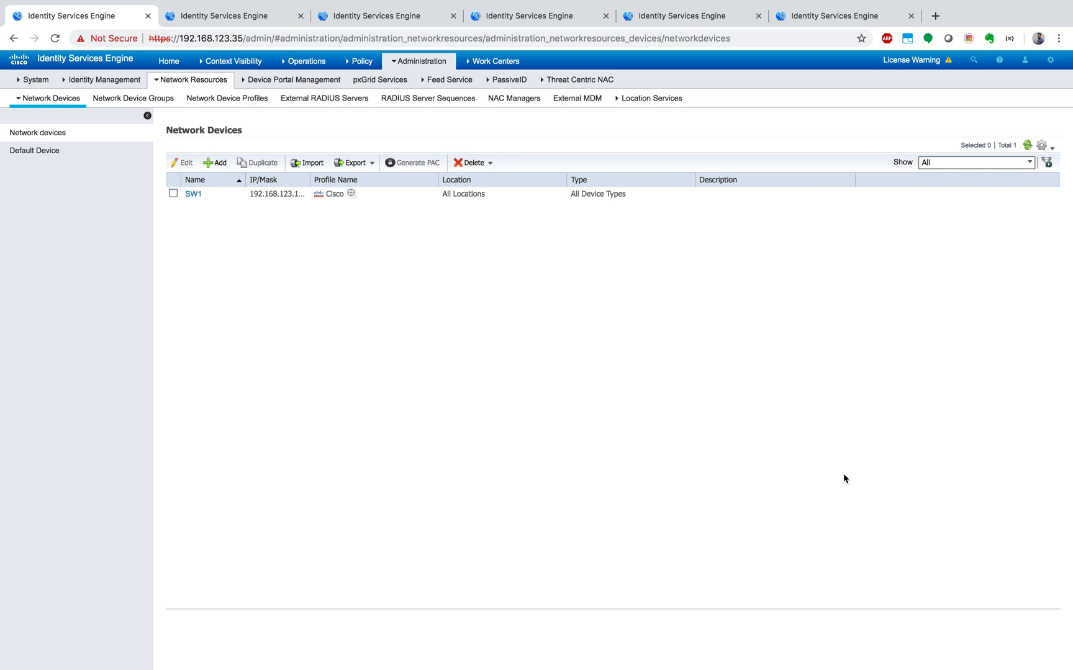
mouse_move(440, 62)
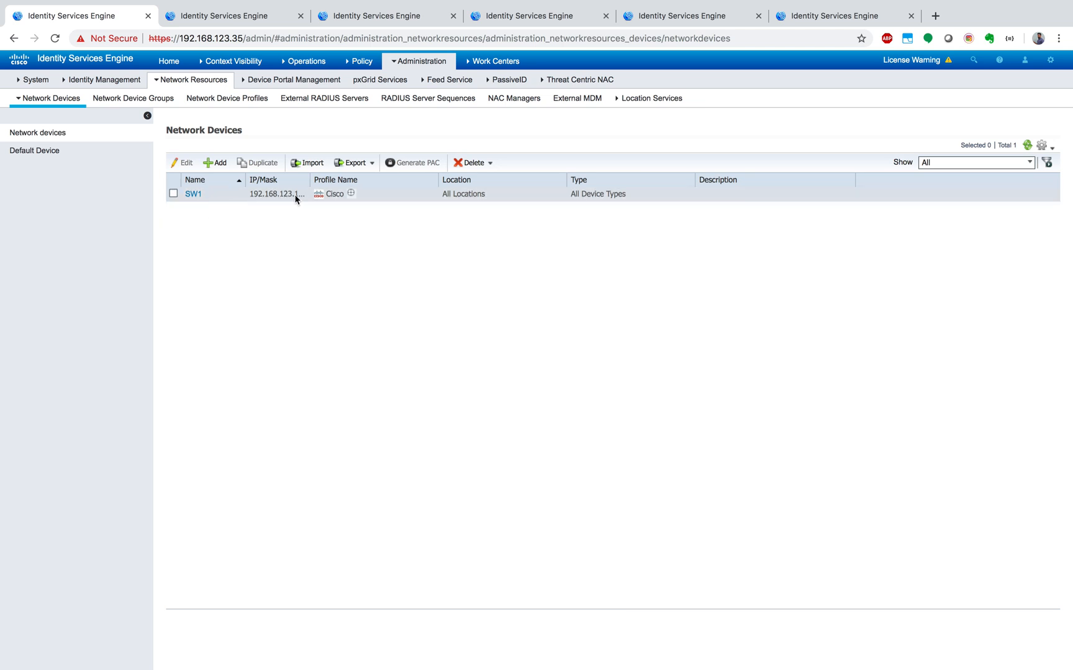
drag(309, 179, 338, 179)
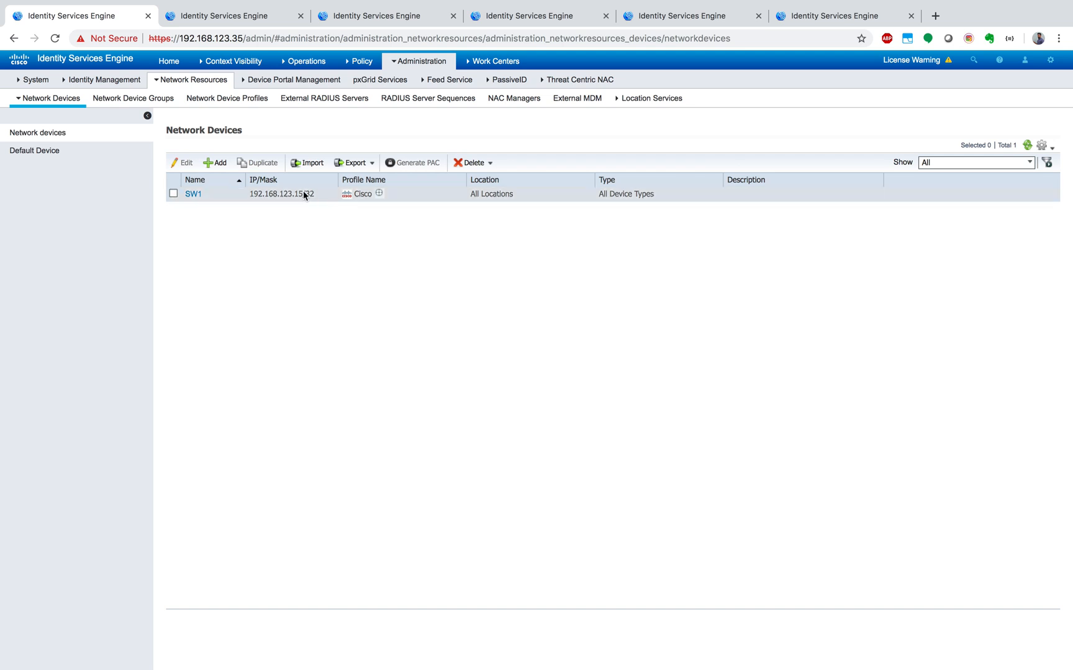
click(378, 194)
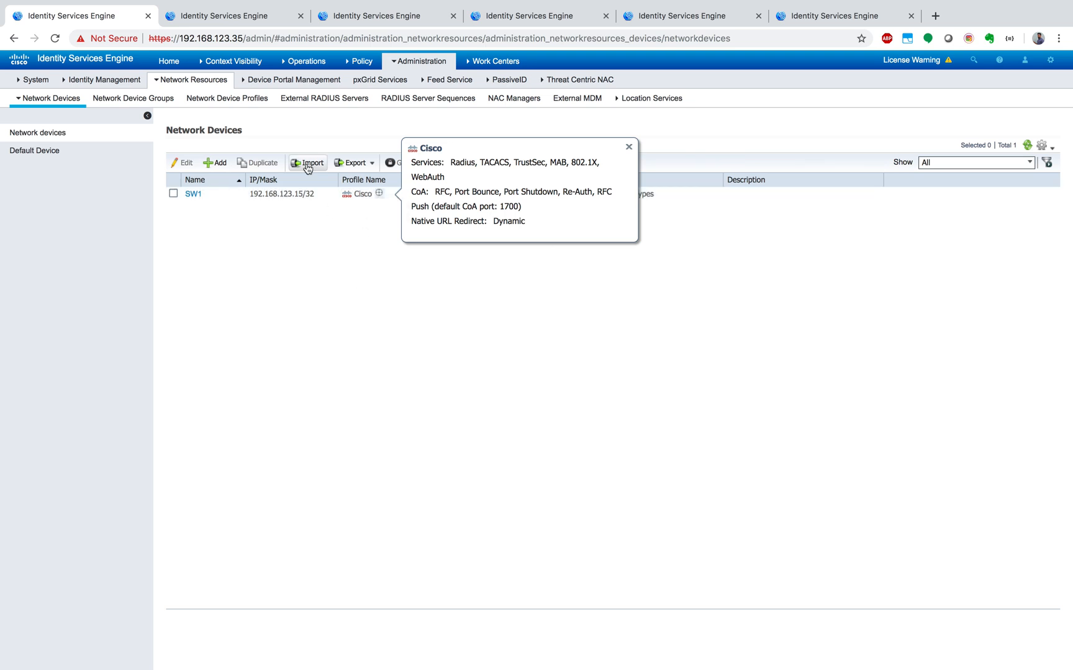
- Review the FIN-WIRED, SALES-WIRED and MARK-WIRED authorization profiles in ISE, marking them temporarily and clearing the selection
click(258, 16)
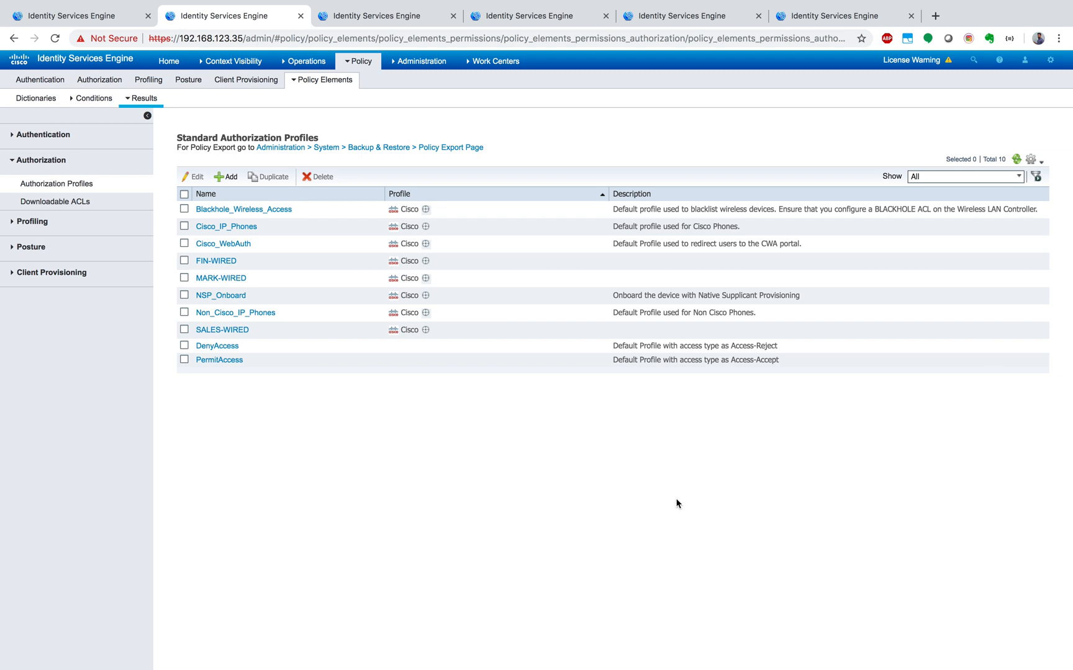
click(184, 262)
click(183, 261)
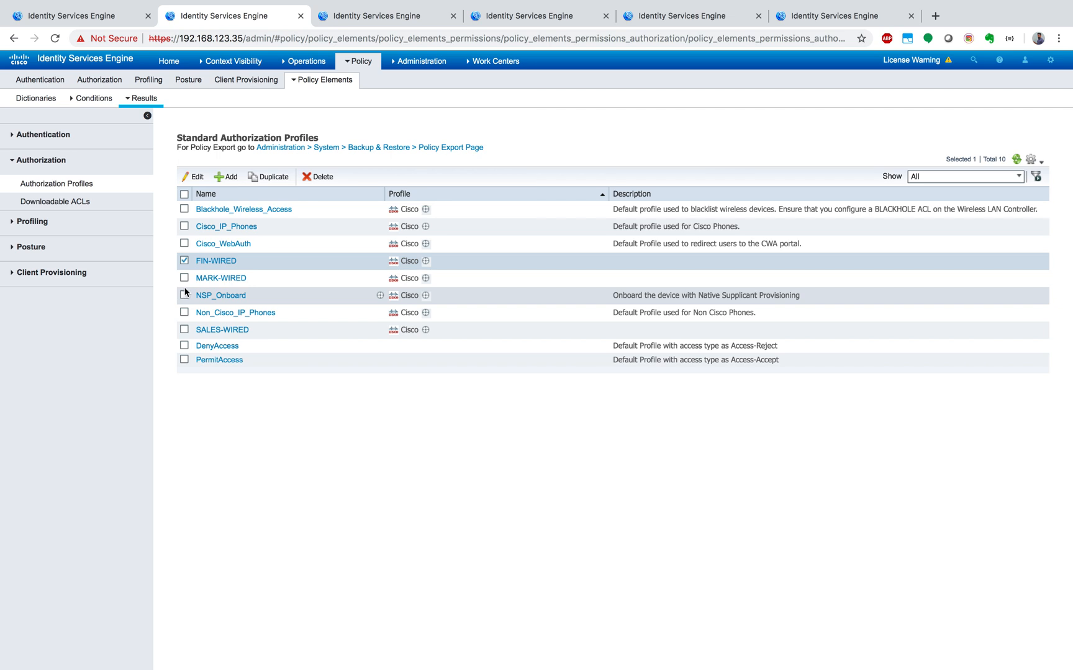
click(184, 330)
click(184, 279)
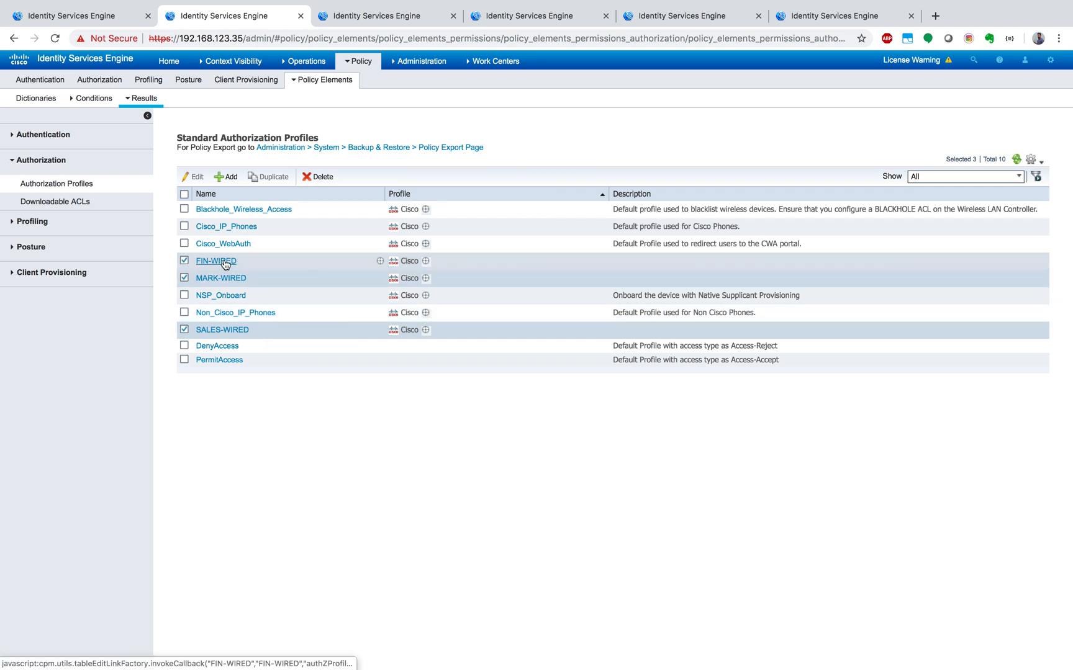
click(184, 278)
click(183, 261)
click(184, 330)
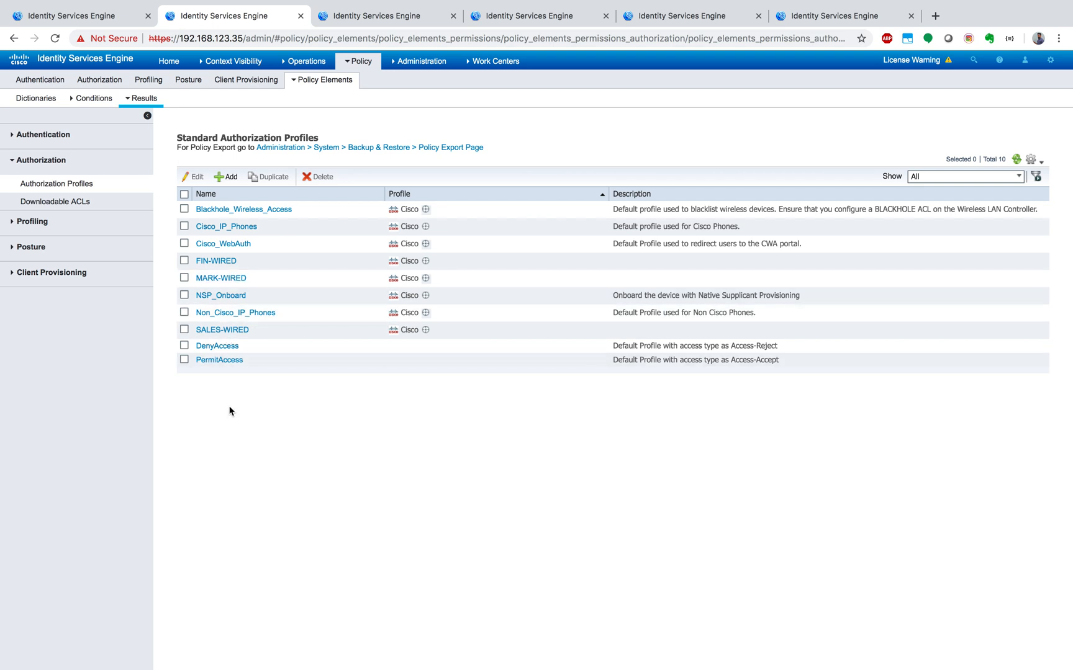
- Review the FINANCE, MARK and SALES user identity groups, marking them temporarily and clearing the selection
click(400, 22)
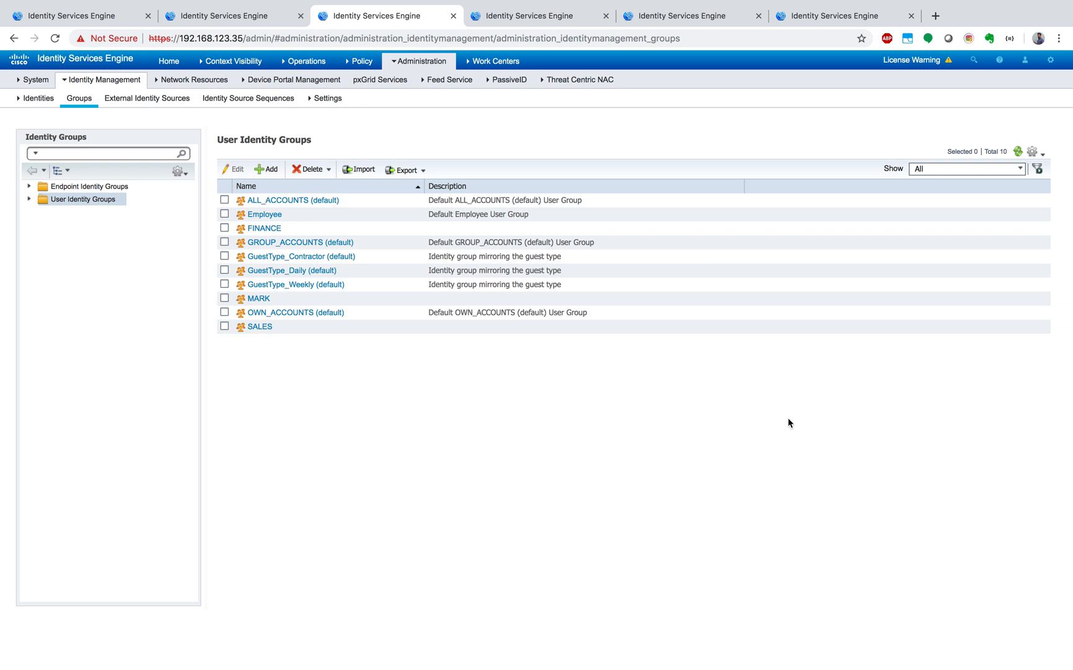
click(224, 229)
mouse_move(431, 65)
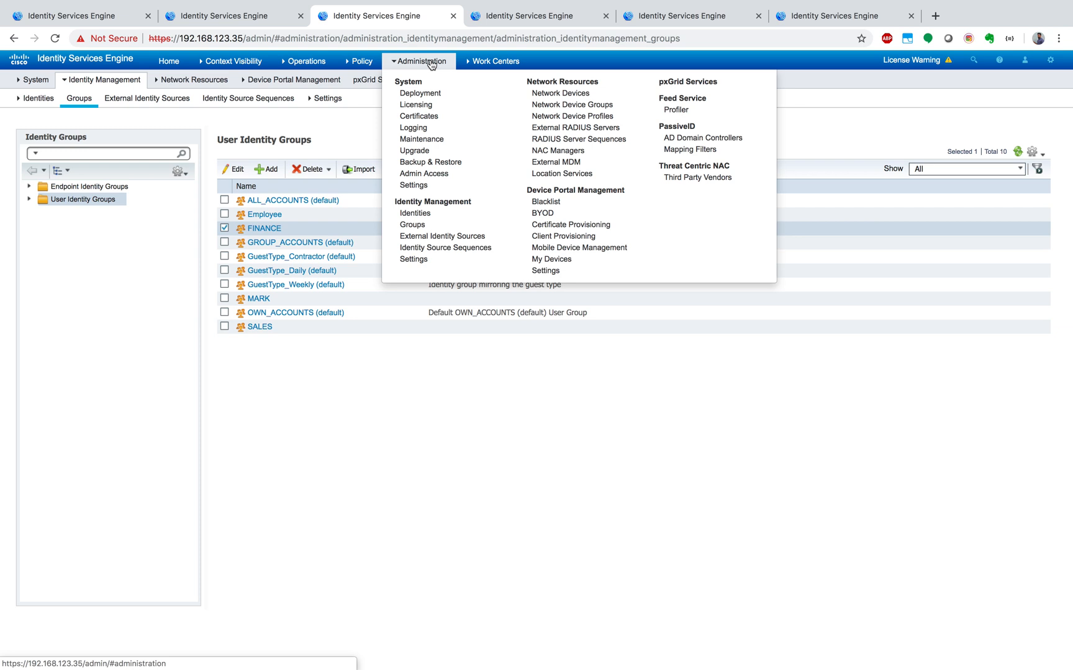
mouse_move(486, 67)
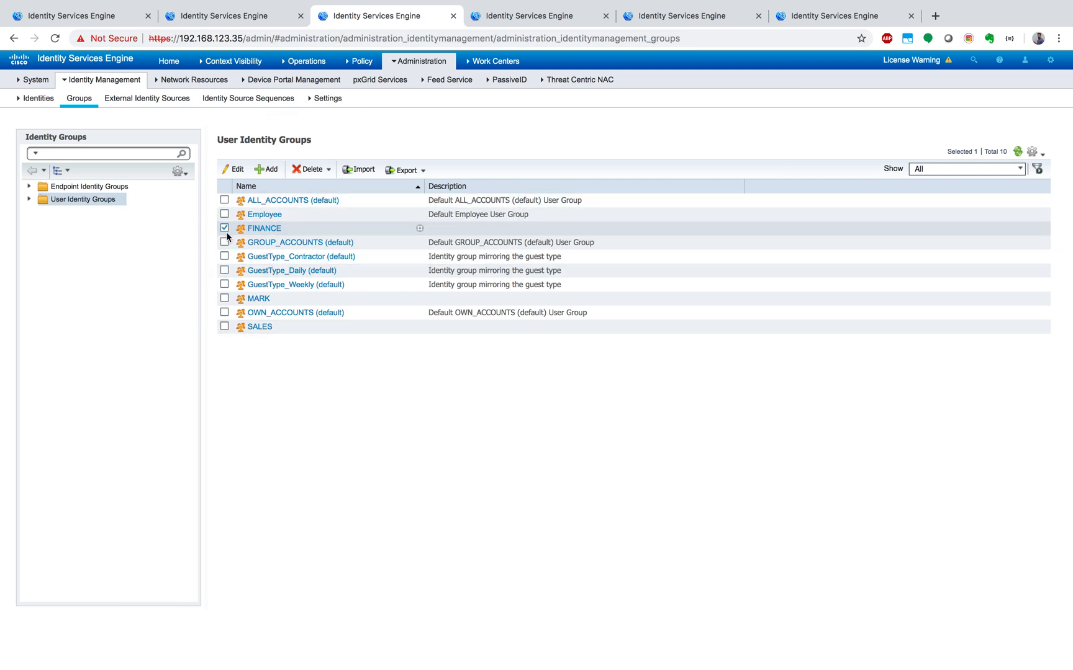
click(225, 299)
click(225, 328)
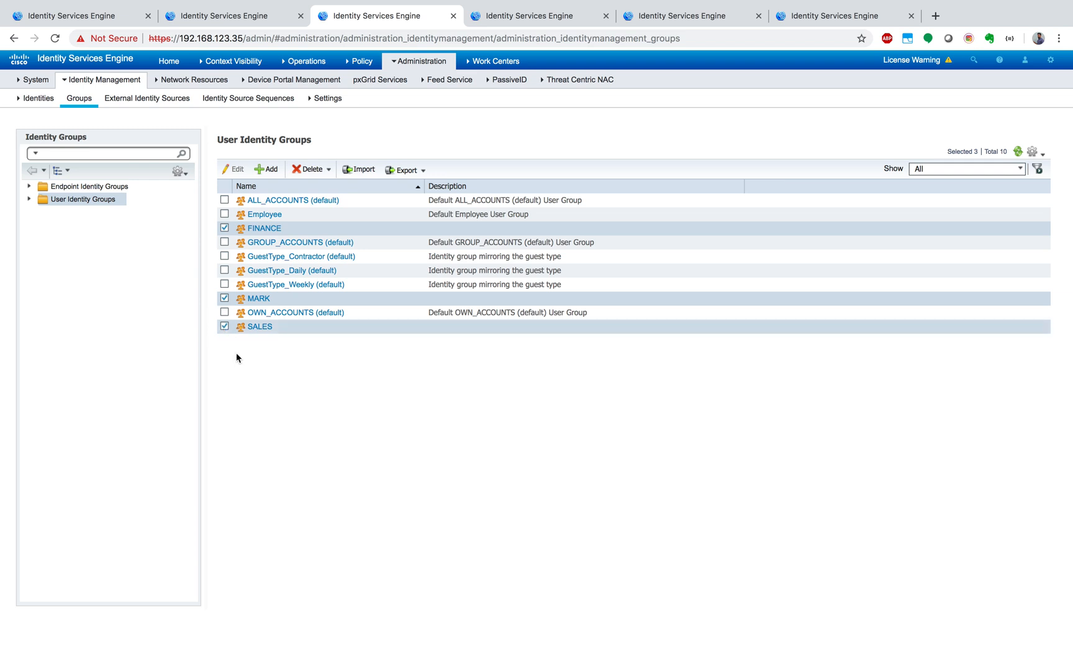
click(224, 326)
click(224, 298)
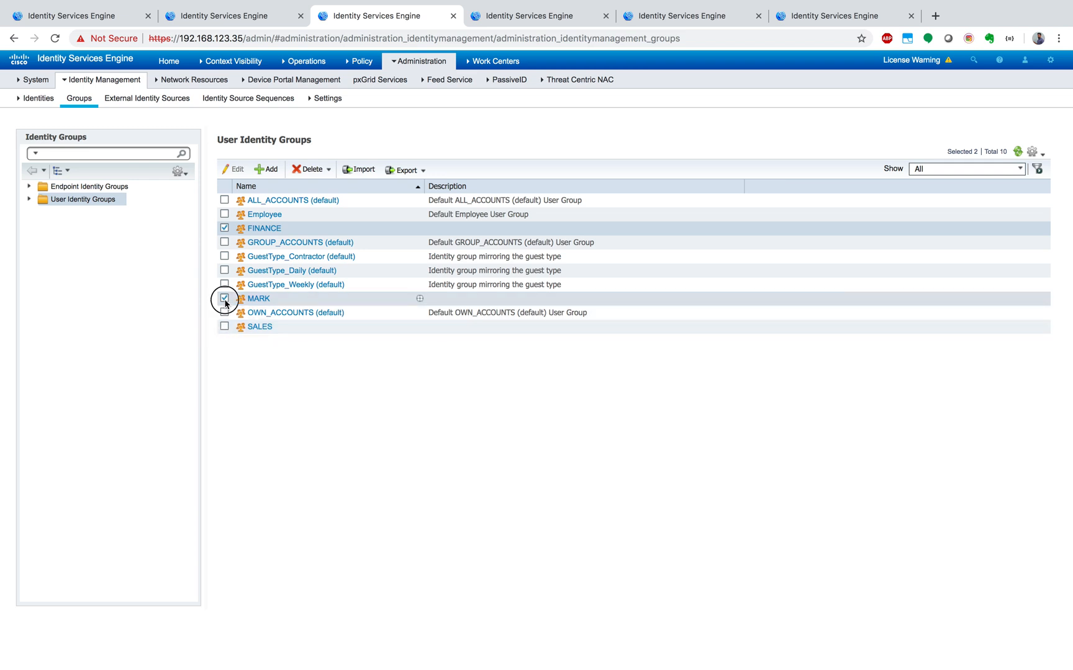
- Review the network access users Fin1, Mark1 and Sales1 with their identity groups, comparing them with the authorization profiles and user groups
click(518, 16)
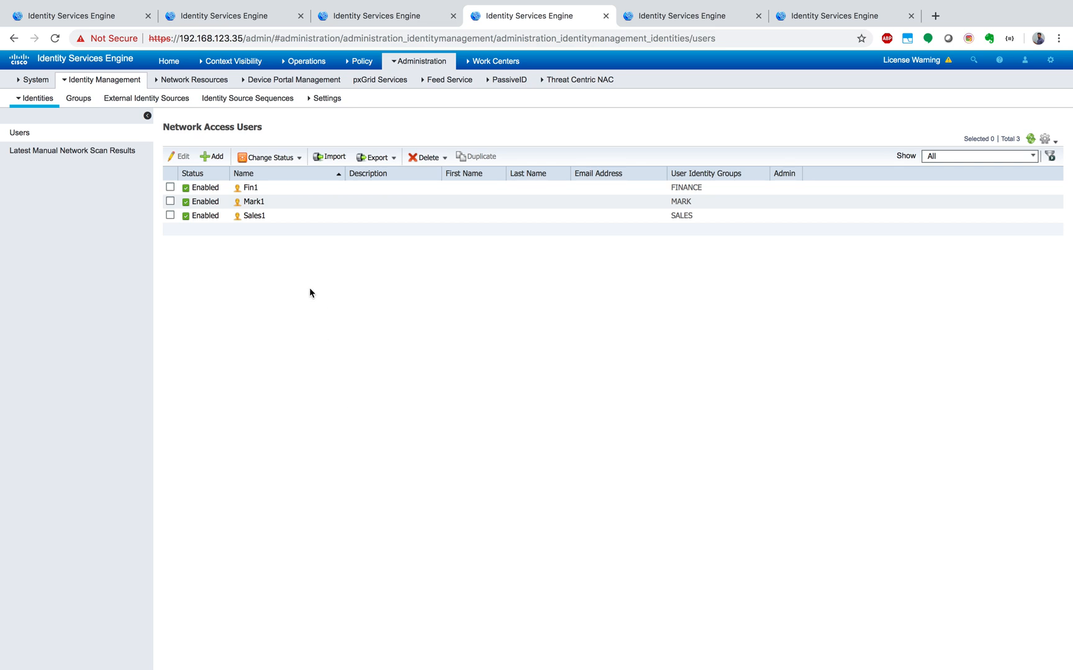
mouse_move(438, 67)
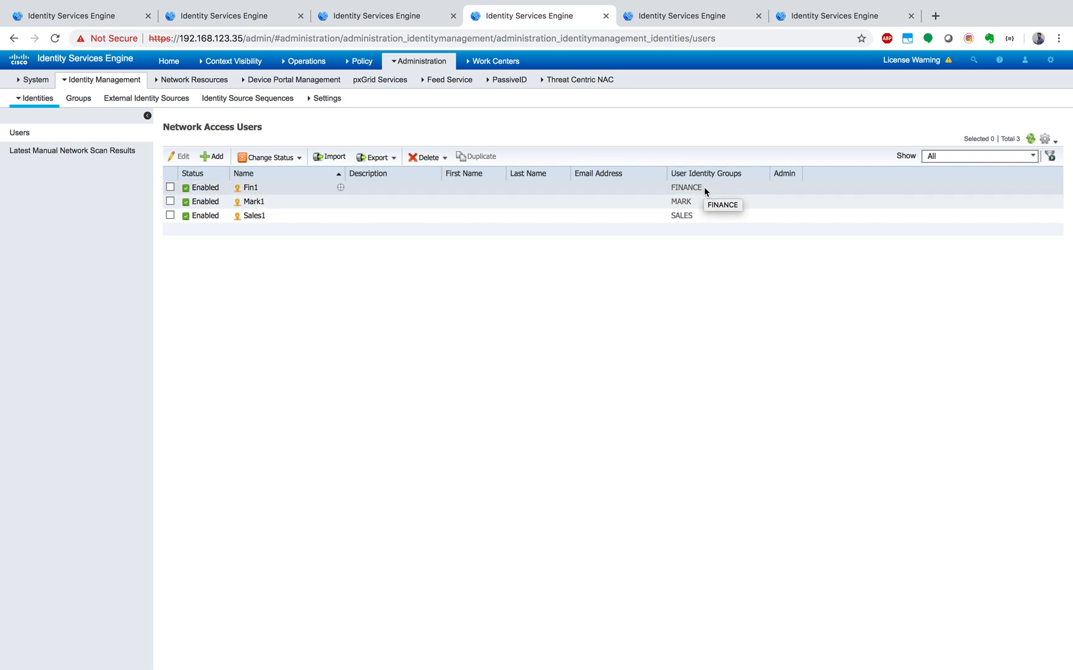
drag(704, 187, 667, 218)
click(634, 316)
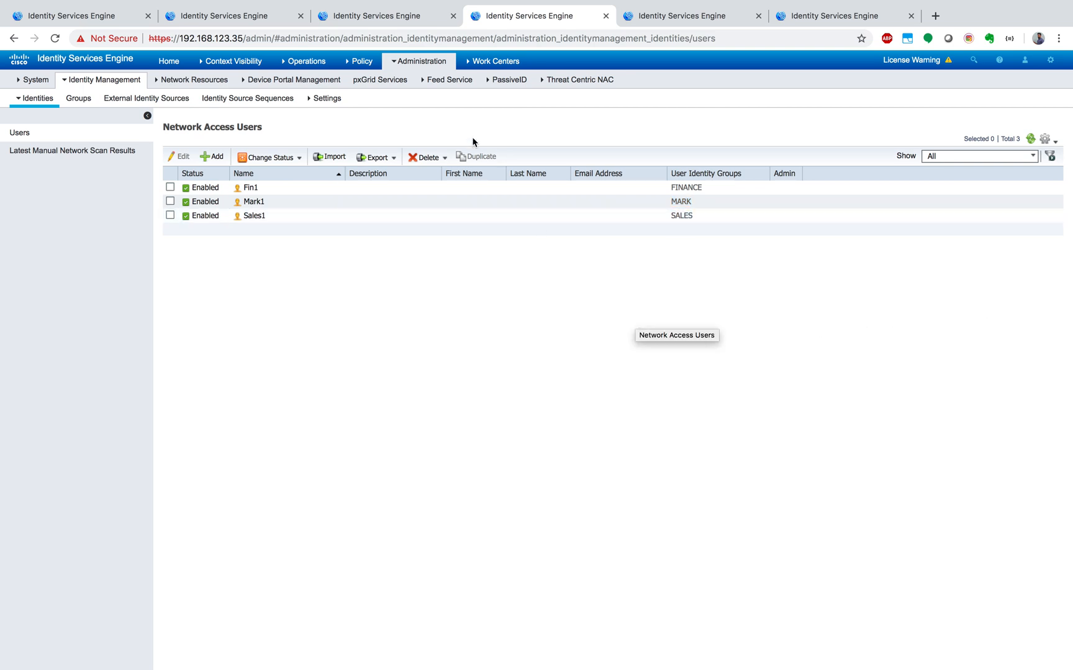
click(271, 16)
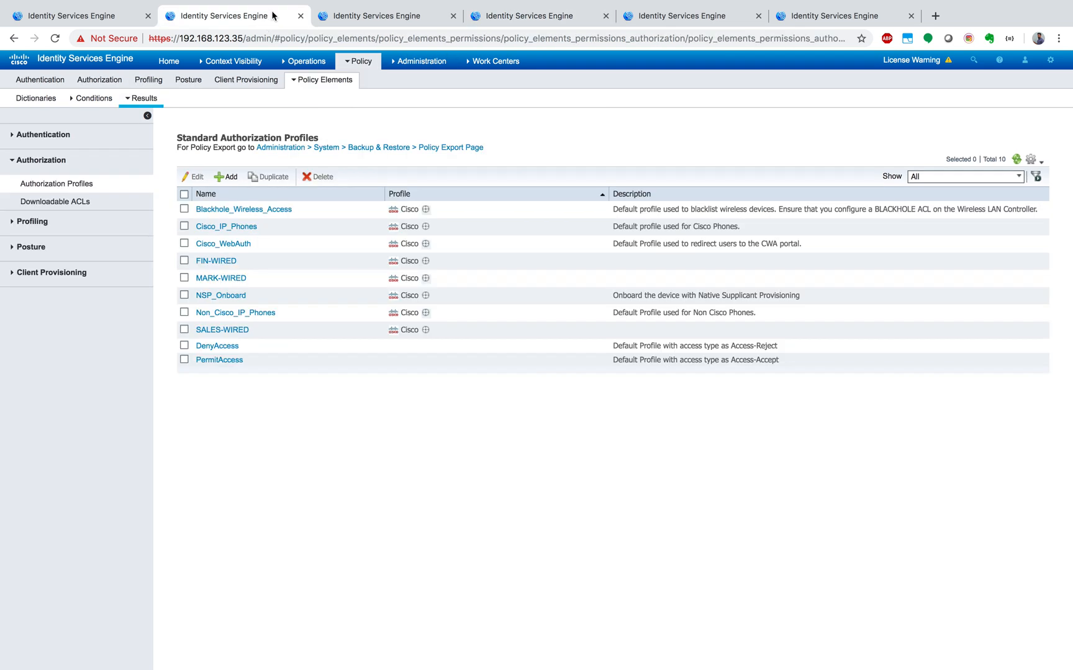
click(385, 19)
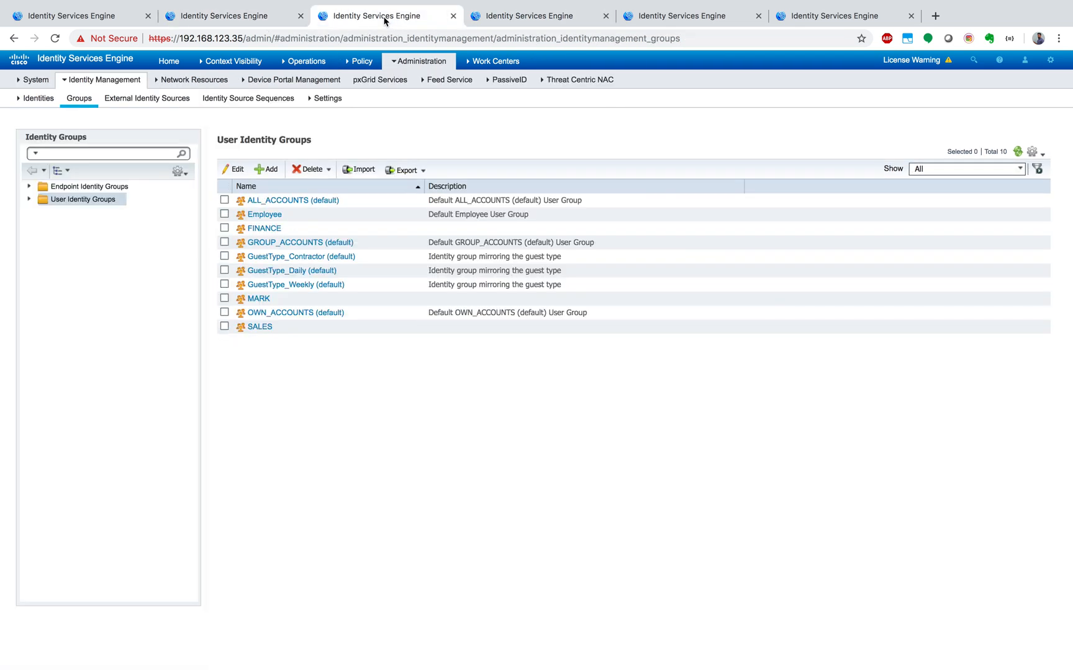
click(531, 17)
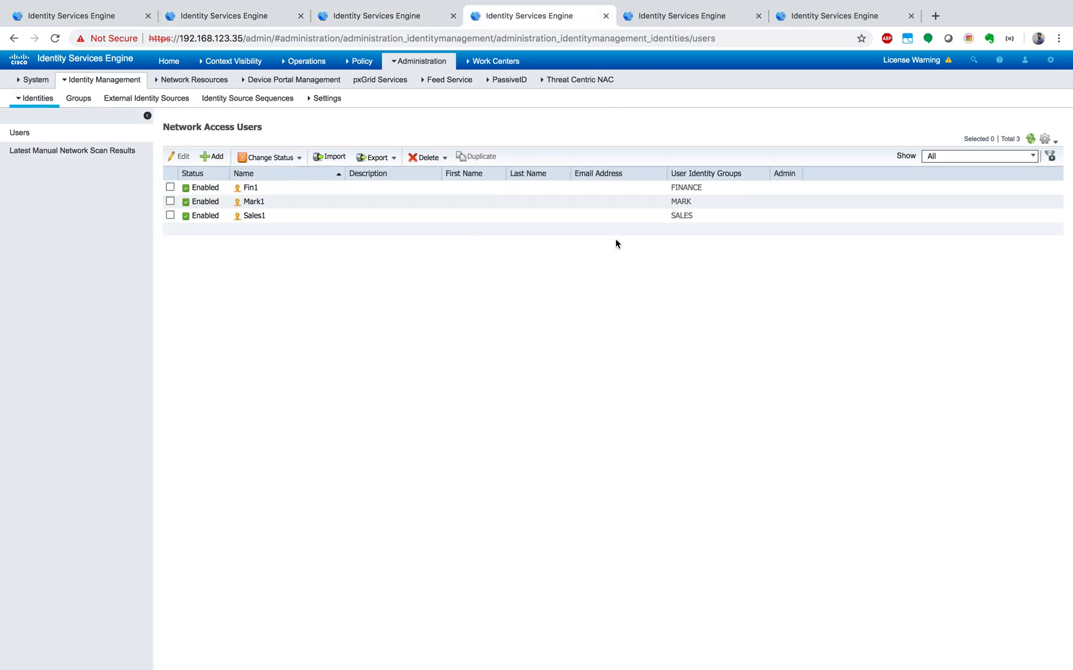
- Review the FIN-WIRED, SALES-WIRED and MARK-WIRED rules in the Authorization Policy and view the options for adding rules around FIN-WIRED
click(686, 14)
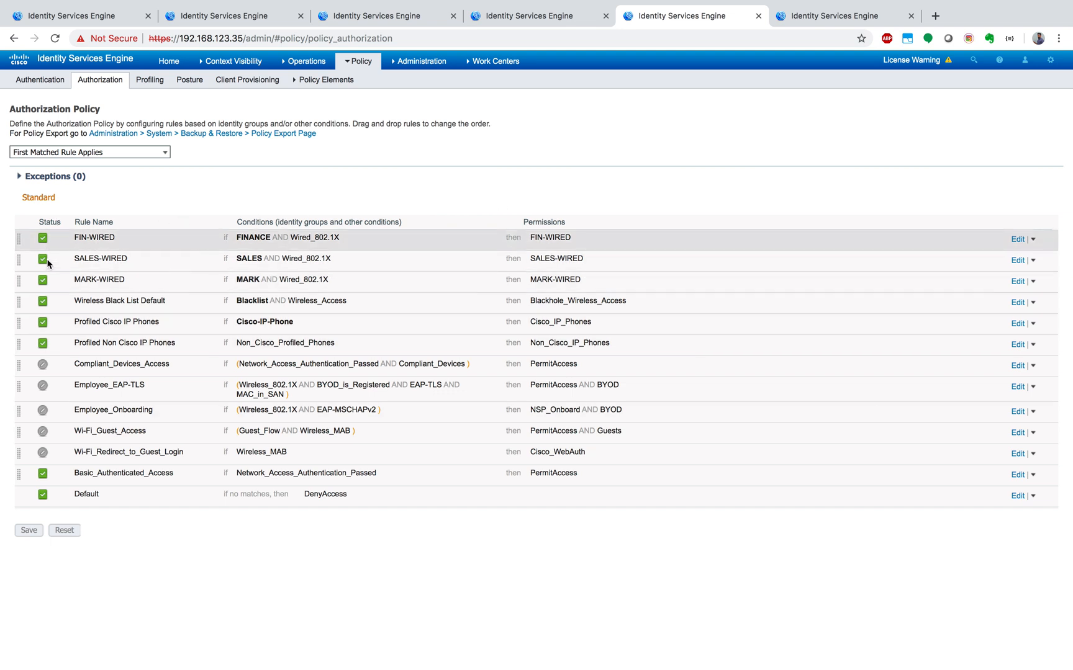
click(105, 238)
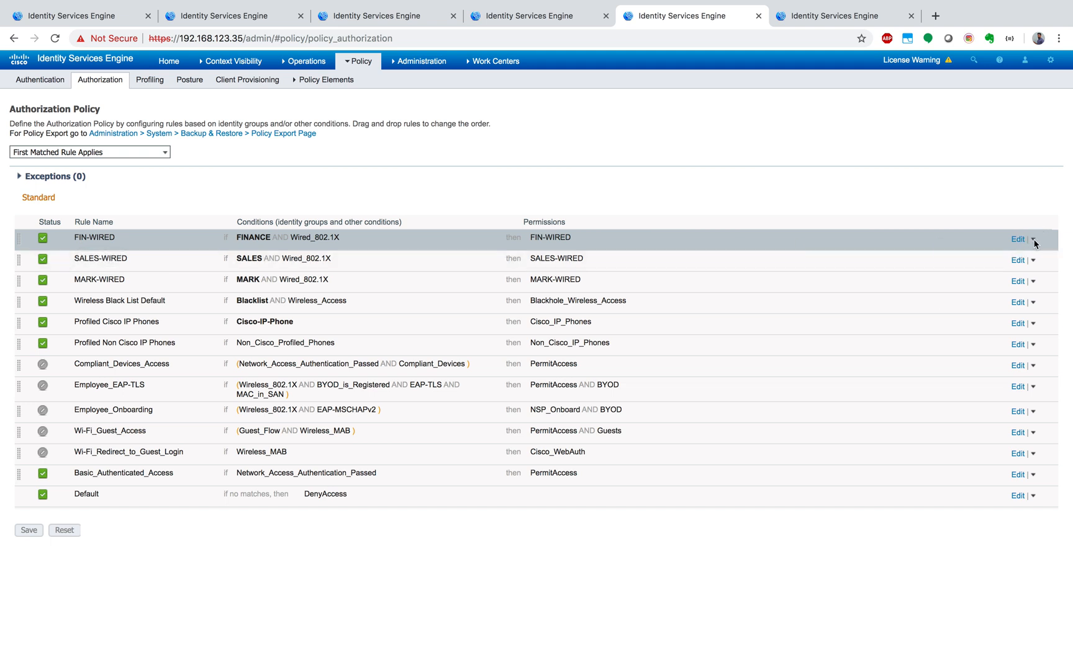
click(1033, 240)
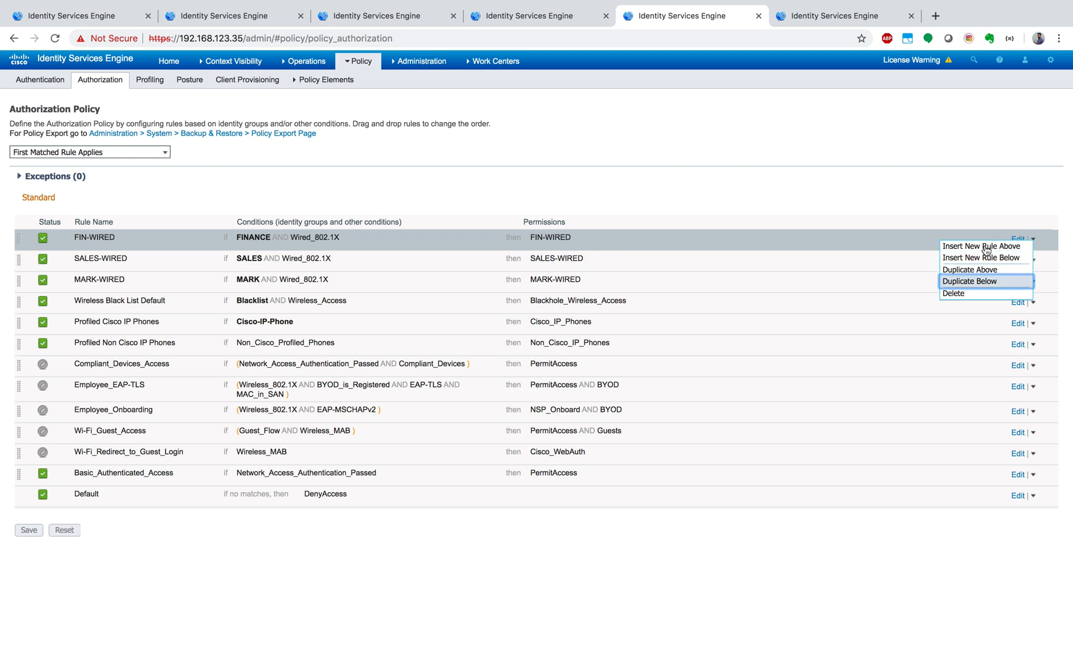
click(979, 183)
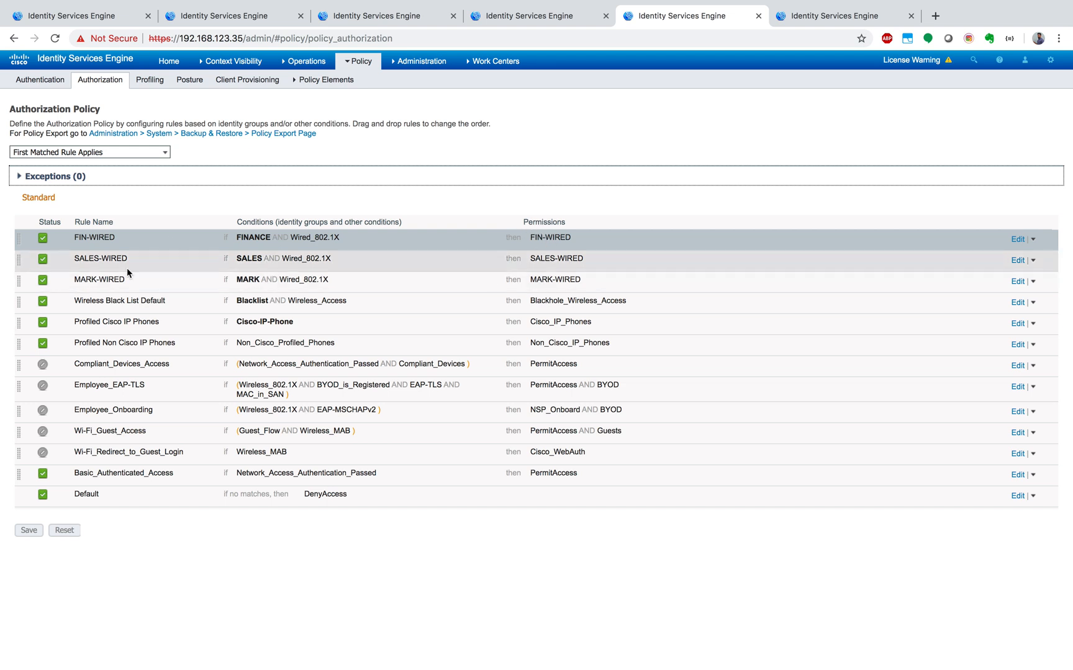
click(204, 539)
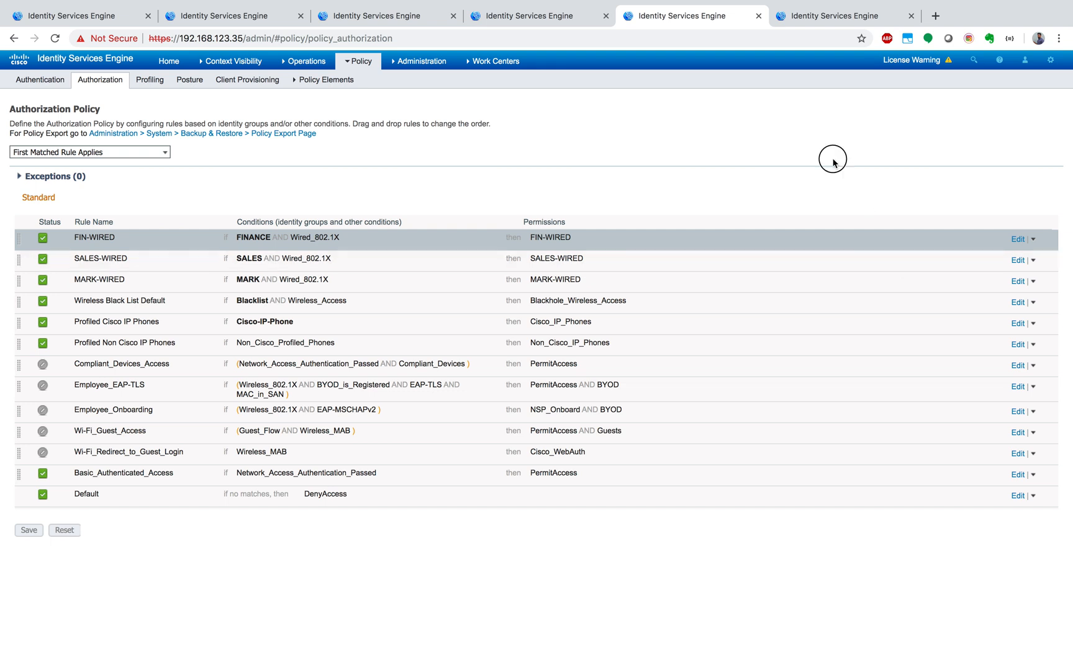
- Examine the Evaluate Configuration Validator results, expanding the AAA, RADIUS and Device Discovery configuration details
click(825, 17)
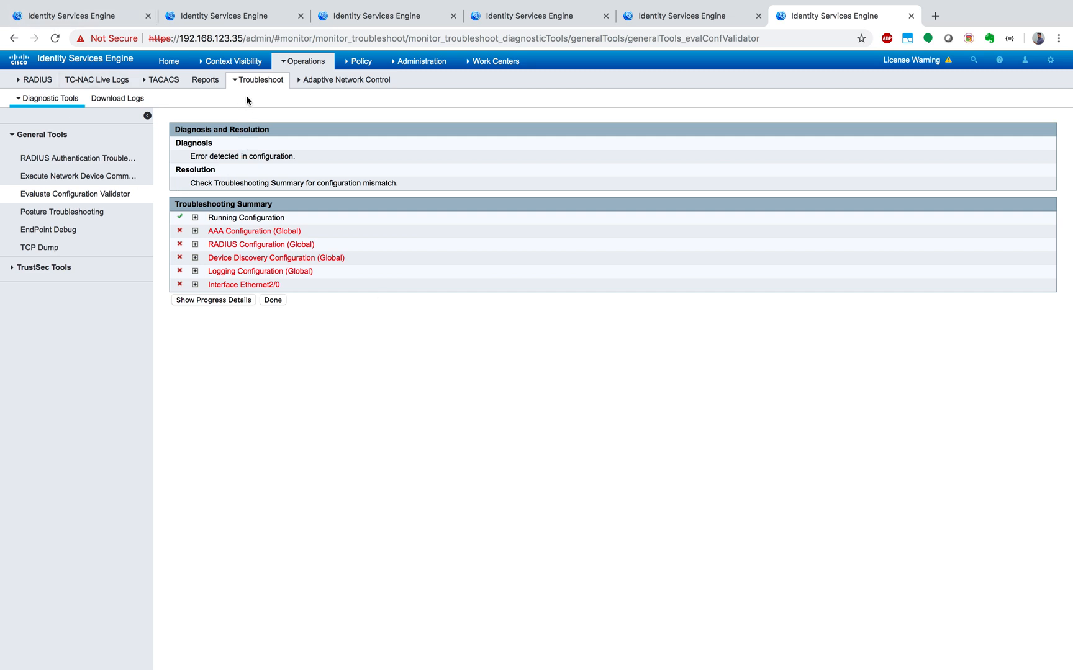
click(233, 61)
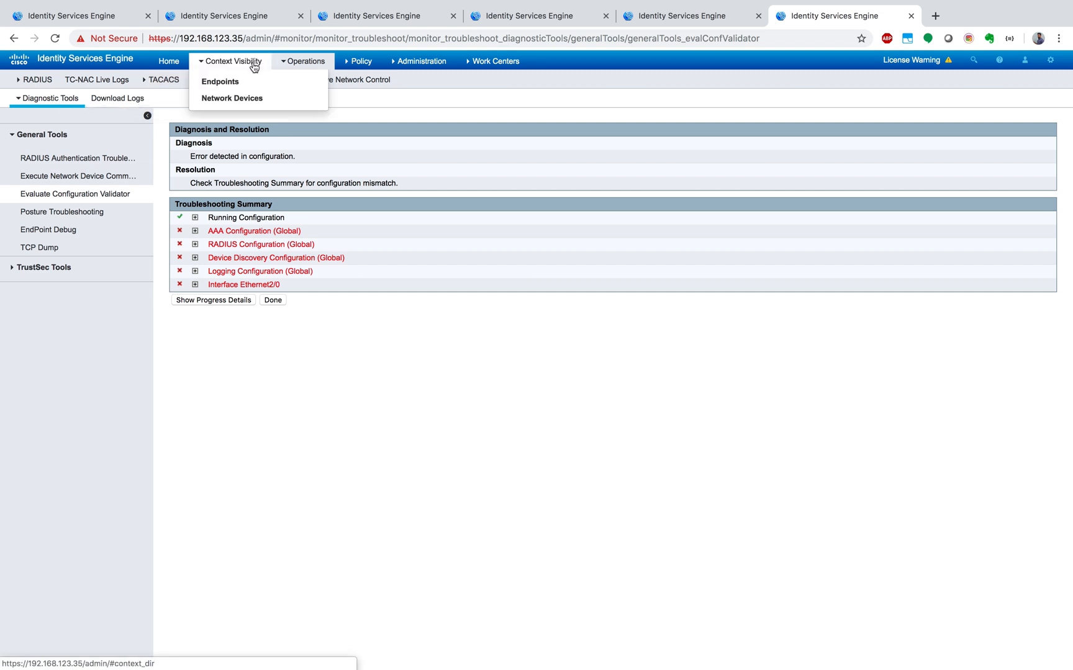
mouse_move(491, 68)
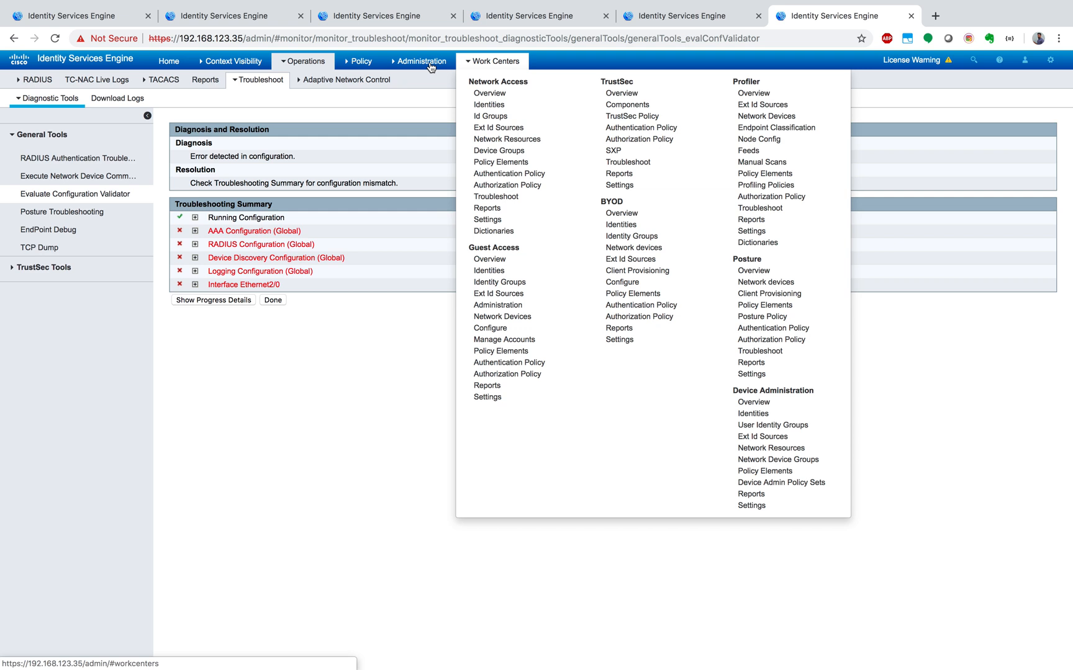
mouse_move(422, 65)
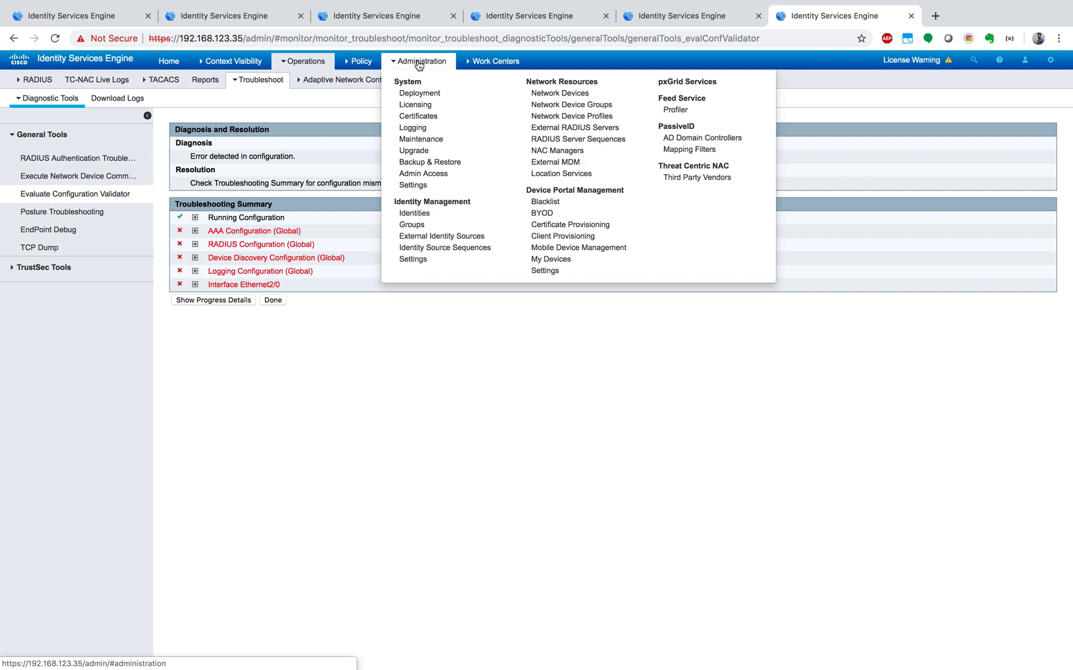
mouse_move(299, 68)
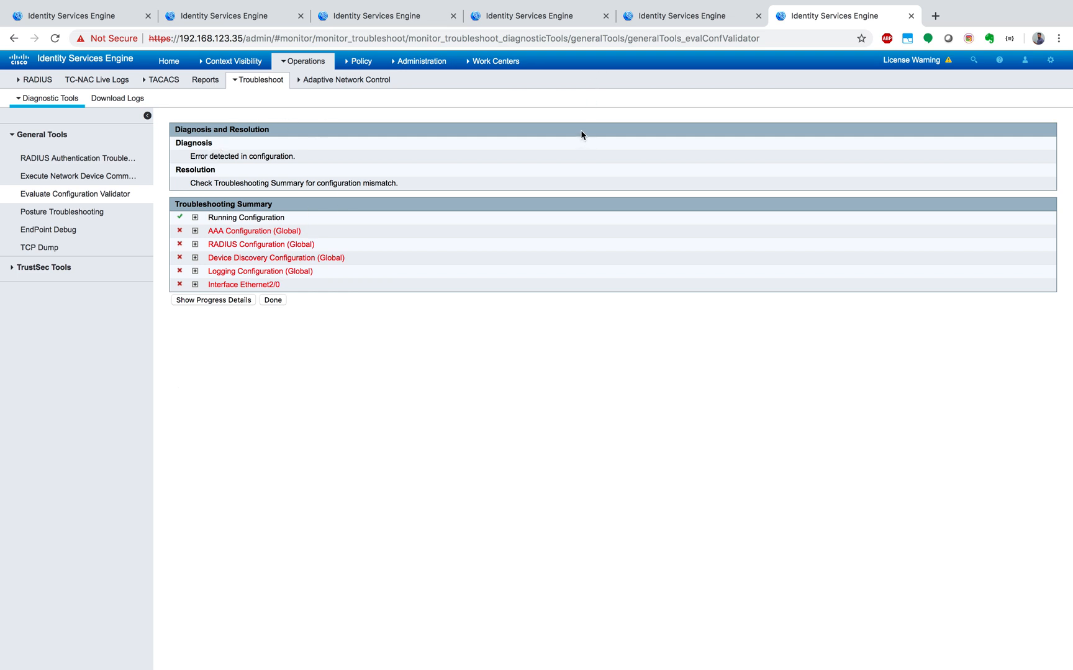
click(195, 231)
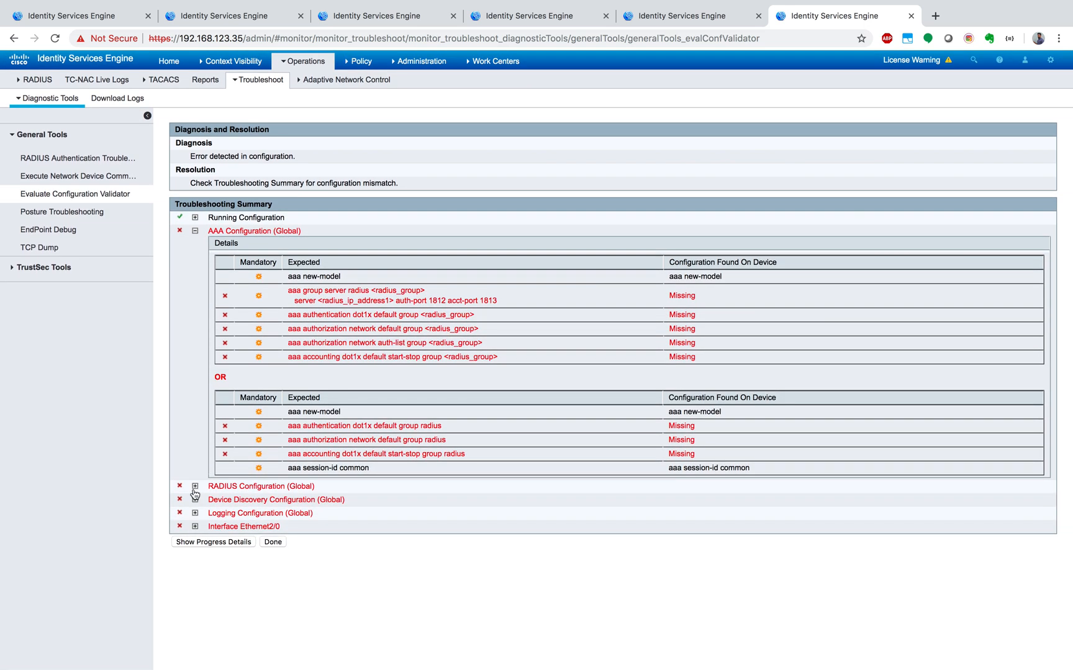
click(195, 487)
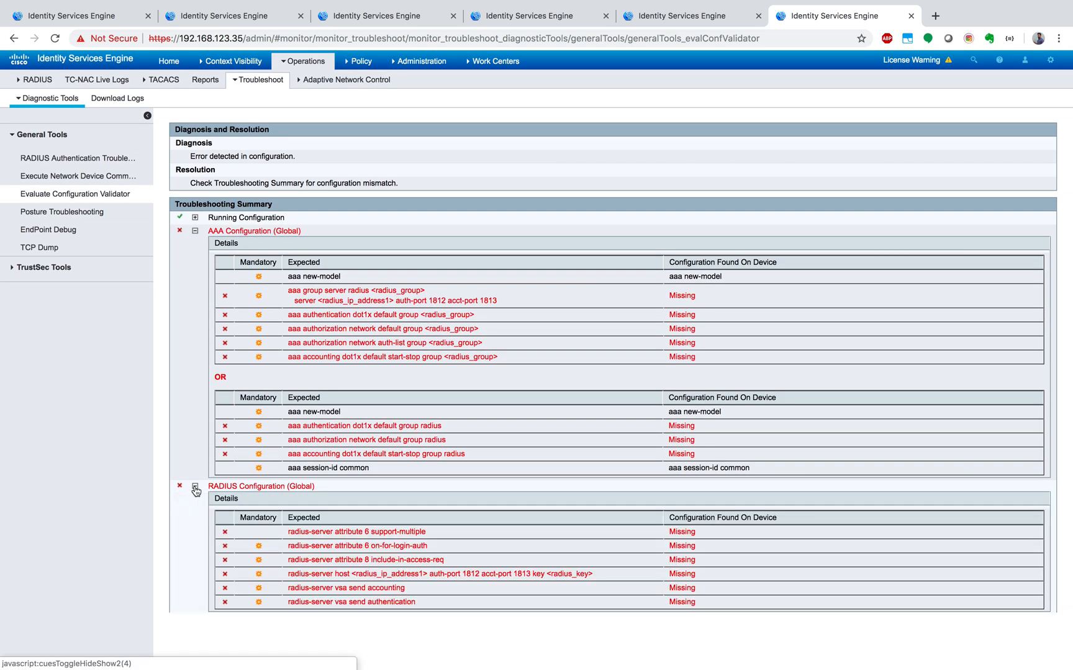
scroll(196, 489, down, 2)
click(195, 553)
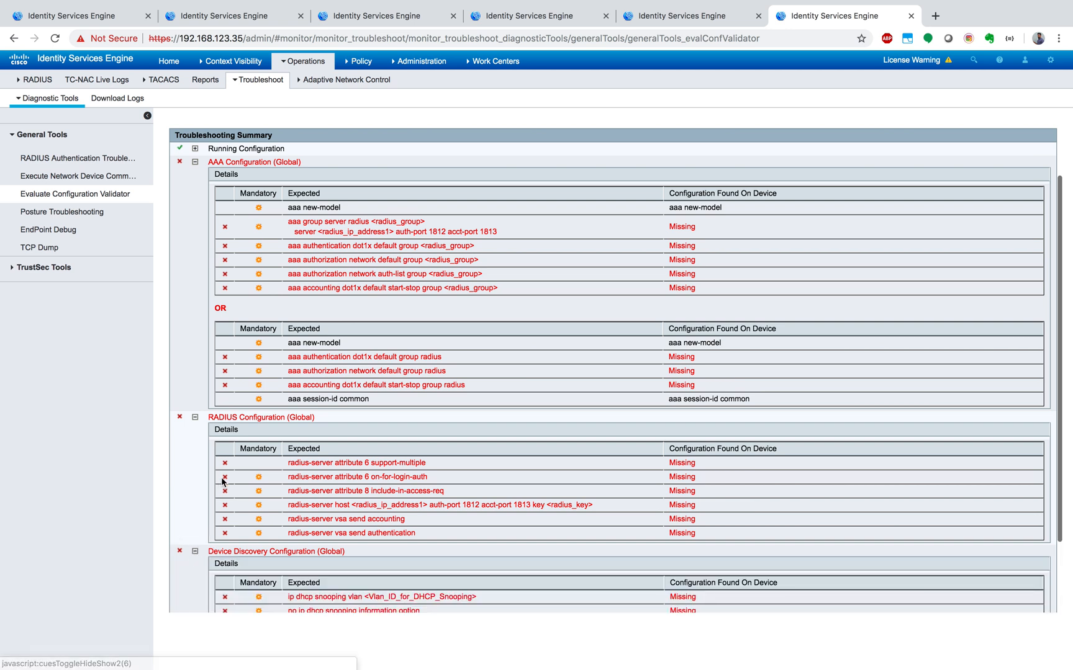
scroll(224, 478, down, 3)
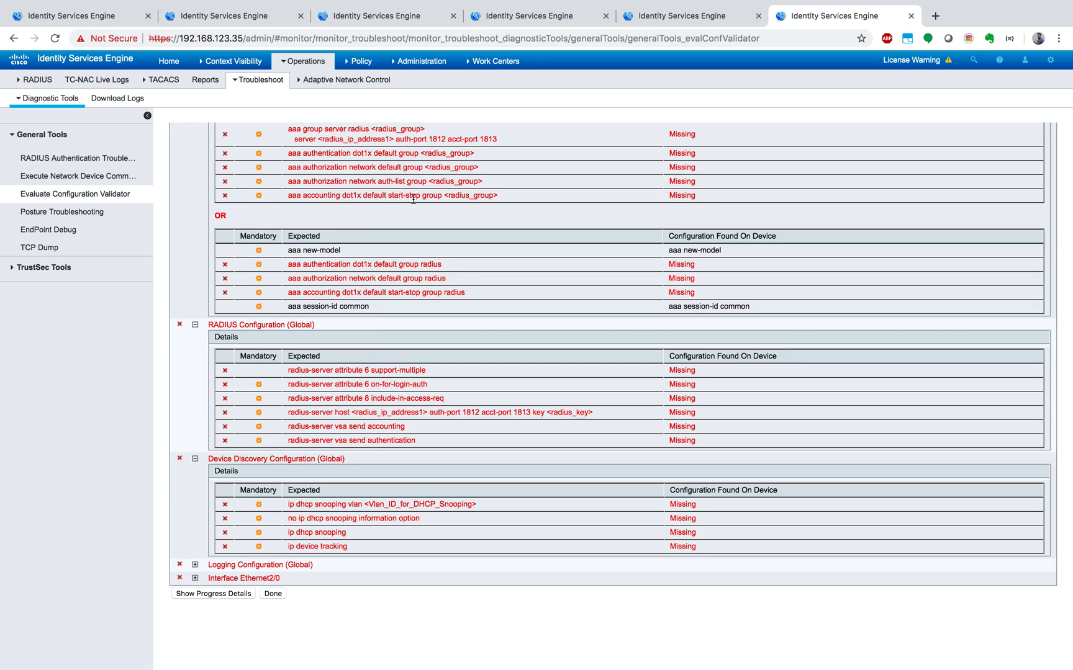
- Switch to the text editor's ise configuration file and find the switch's AAA, 802.1X and RADIUS section
key(ctrl+Right)
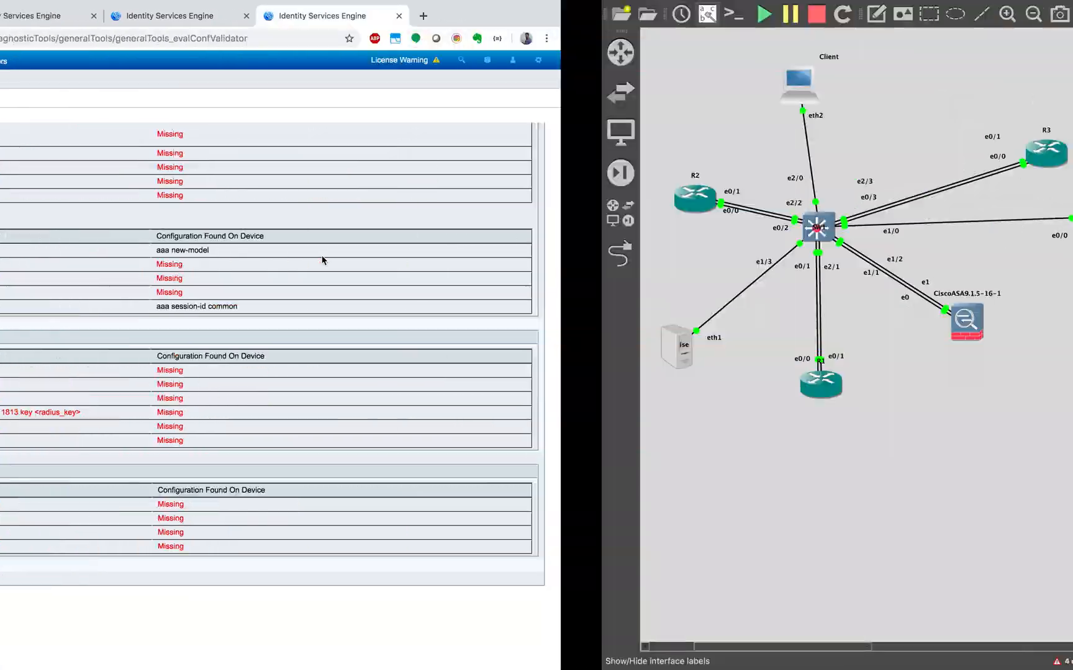
key(ctrl+Up)
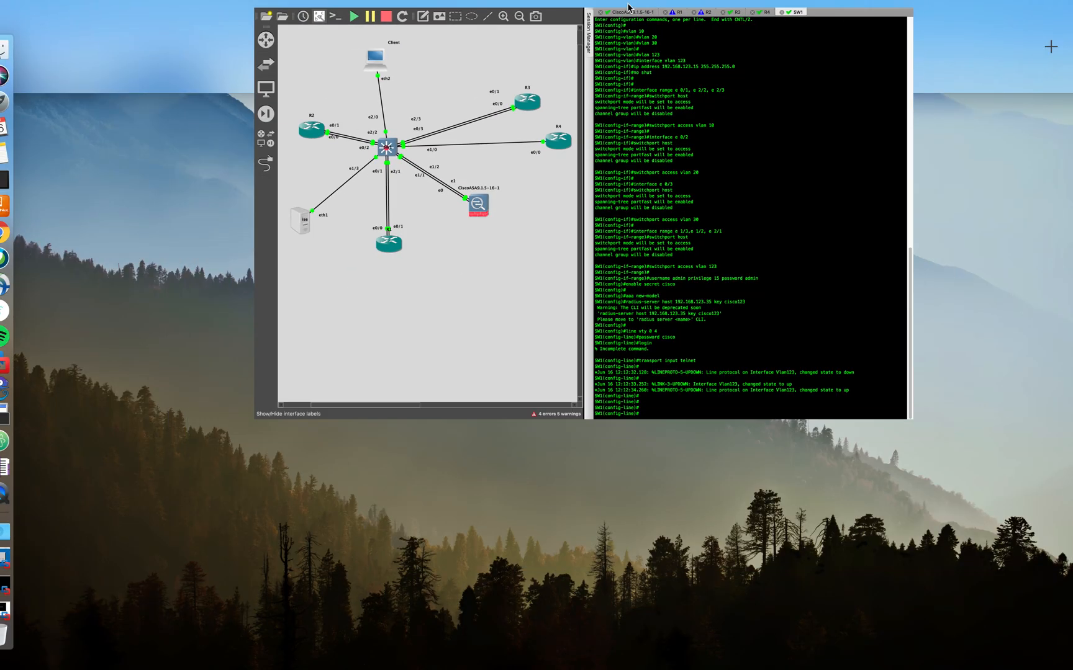
mouse_move(676, 41)
mouse_move(725, 47)
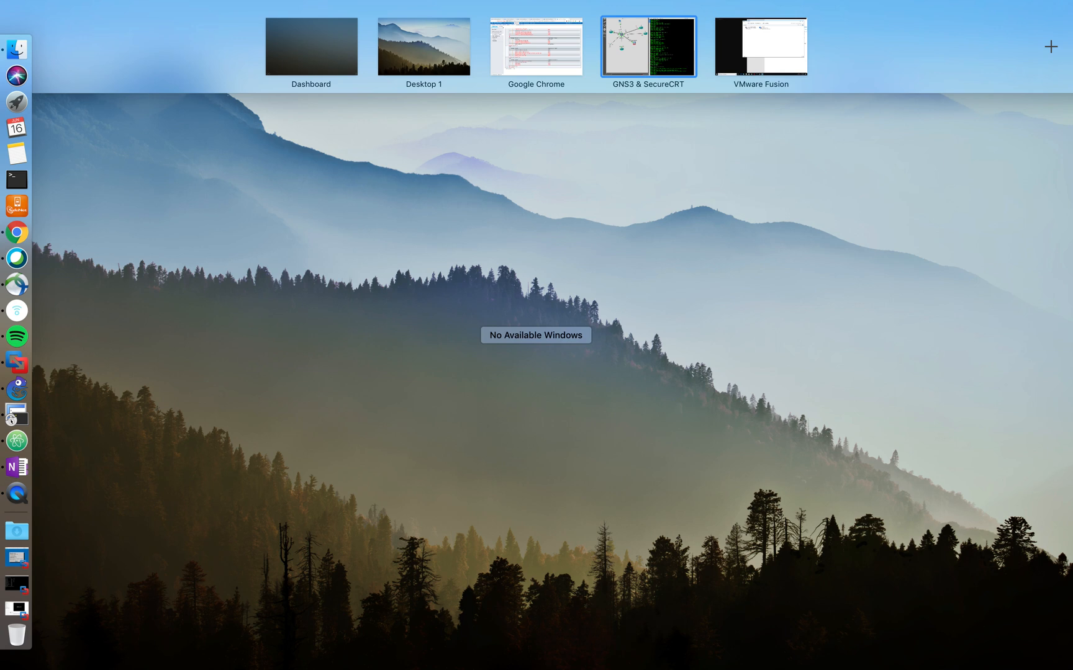
drag(1072, 200, 903, 52)
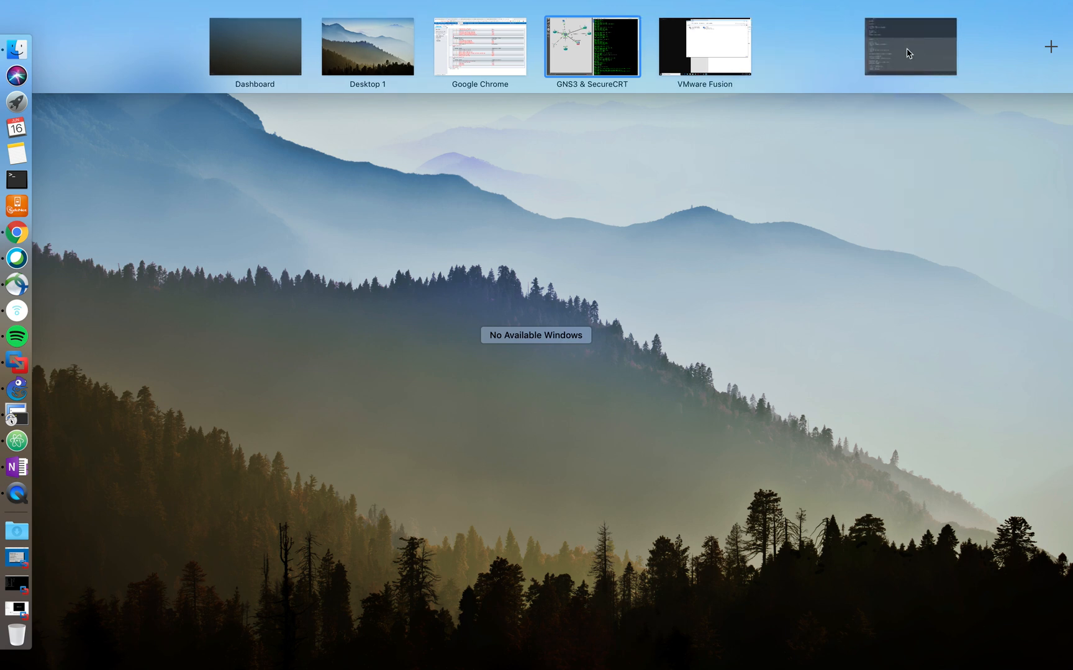
click(841, 51)
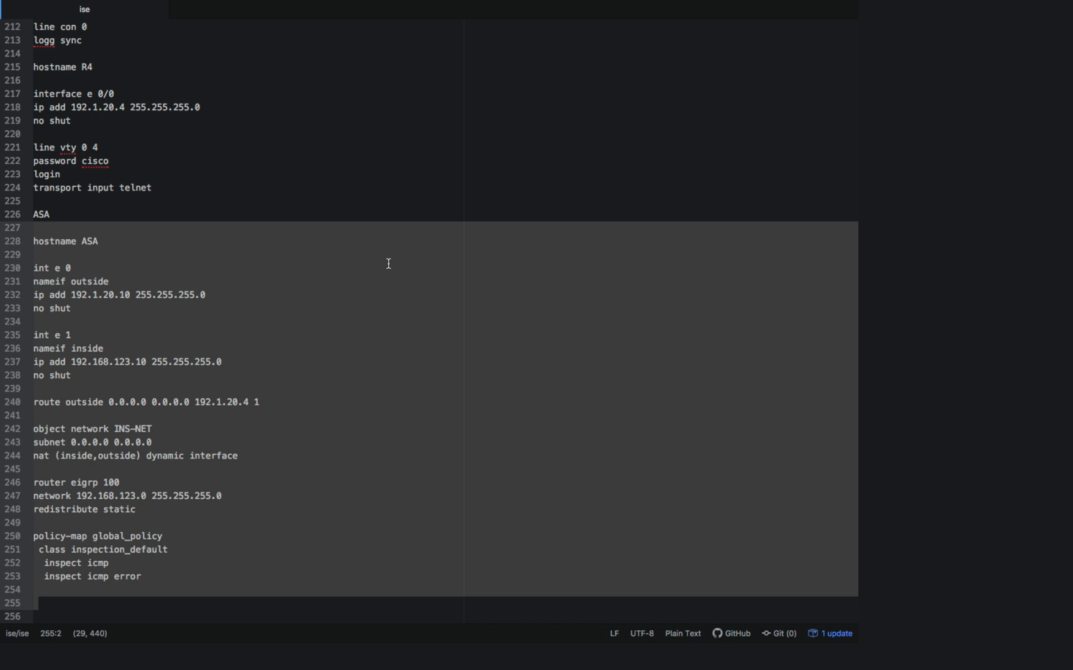
scroll(372, 211, up, 1)
click(372, 211)
scroll(371, 210, up, 15)
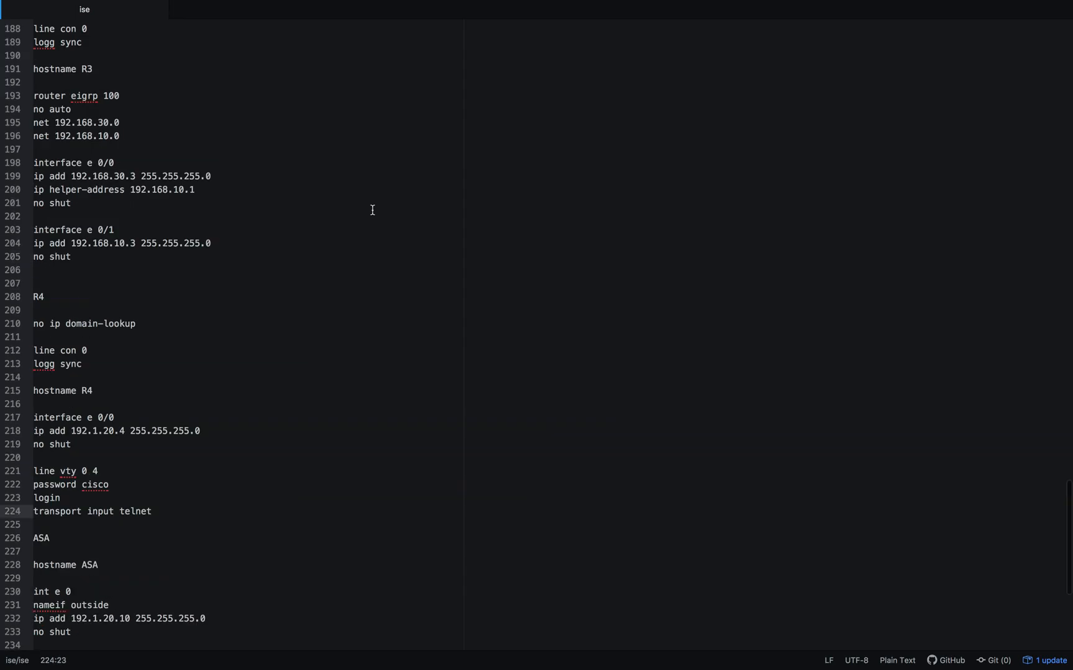
scroll(373, 210, up, 15)
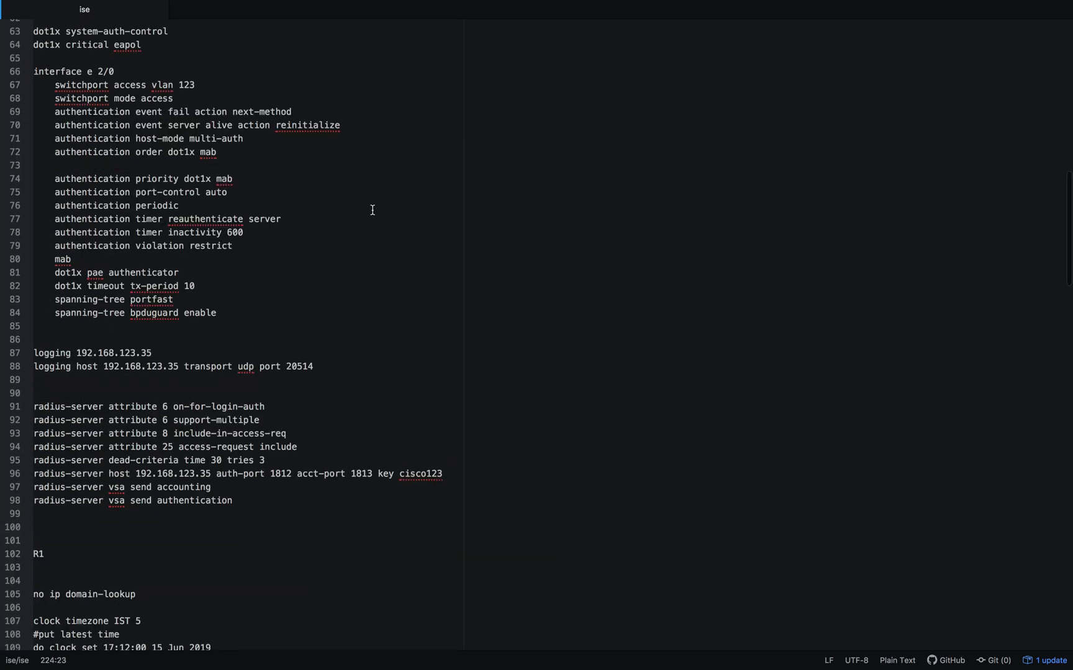
scroll(373, 210, up, 10)
scroll(372, 210, down, 3)
scroll(372, 211, down, 5)
click(46, 204)
- Review the switch's AAA commands and the dynamic-author client line with its server address and key
drag(37, 214, 329, 310)
scroll(330, 314, down, 1)
scroll(331, 314, down, 5)
drag(76, 170, 268, 170)
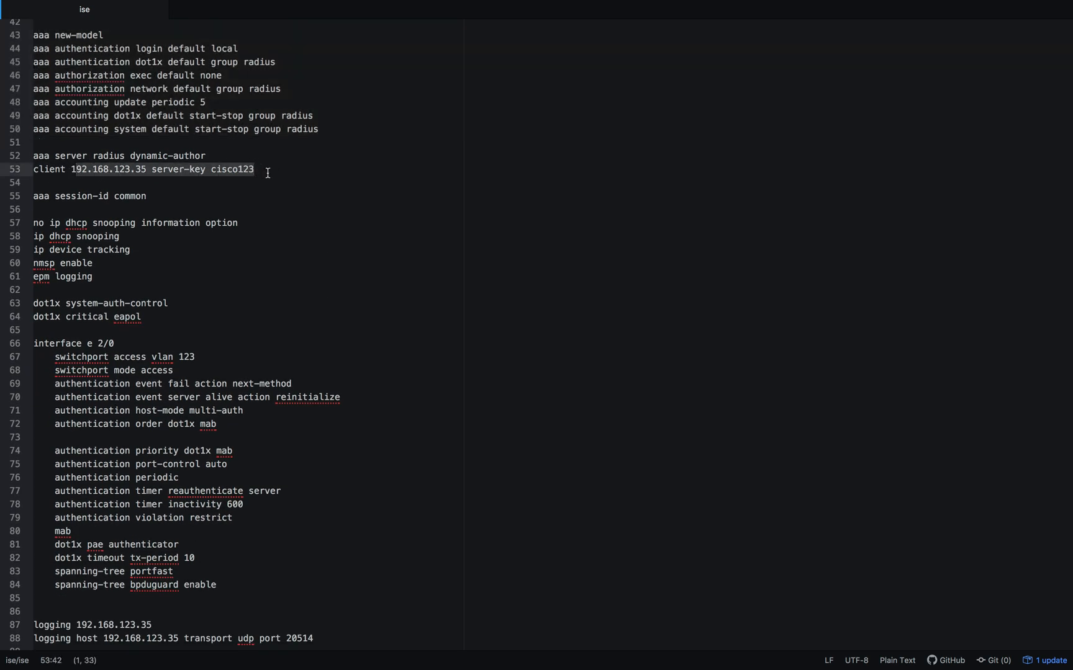
click(234, 193)
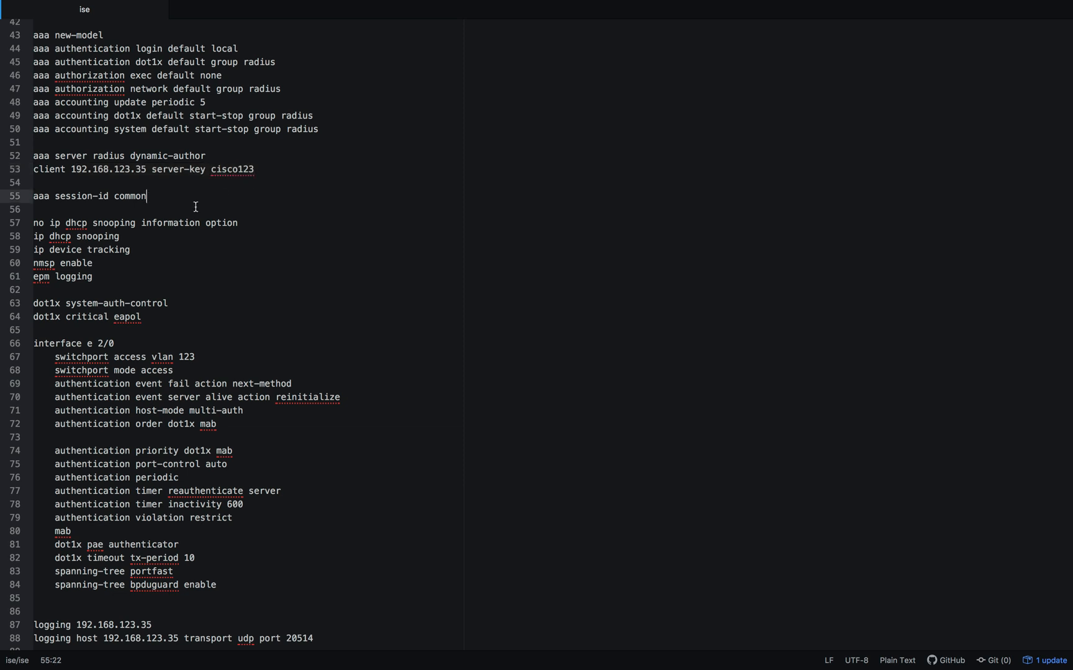
drag(69, 169, 147, 169)
click(212, 170)
drag(212, 171, 268, 169)
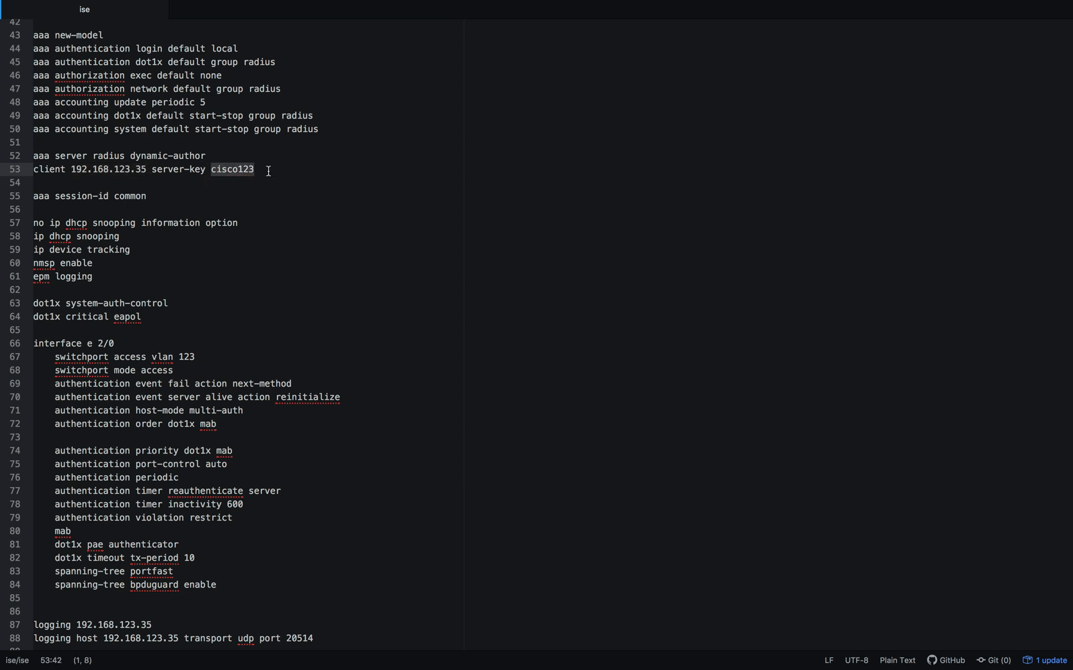
- Review the interface e 2/0 authentication commands and the logging host lines for the switch
scroll(268, 170, down, 5)
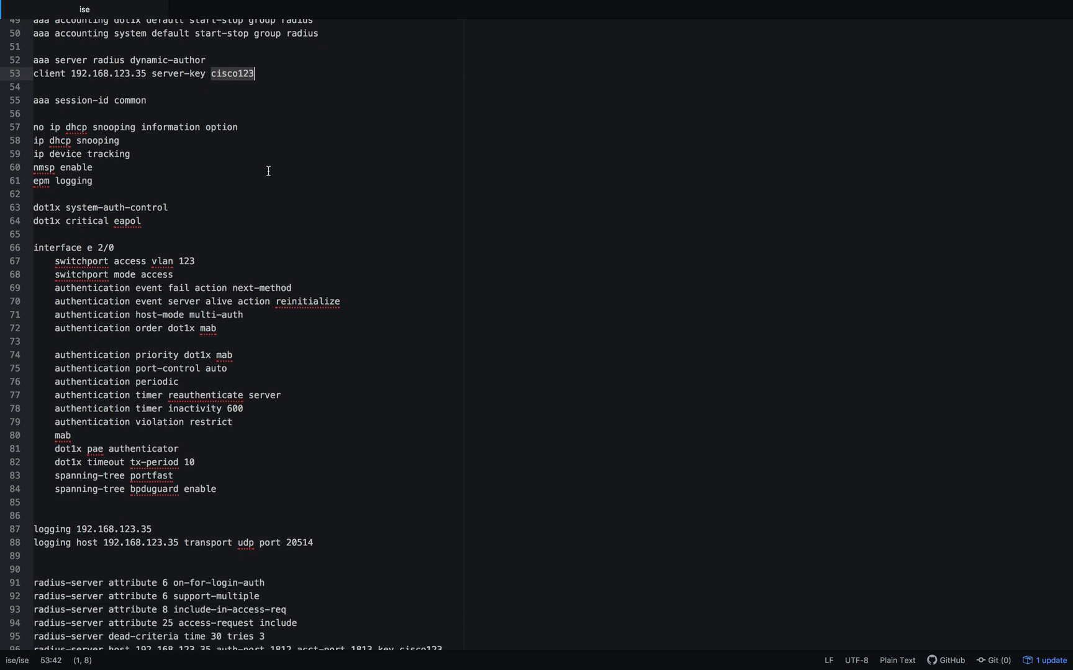
drag(115, 247, 227, 487)
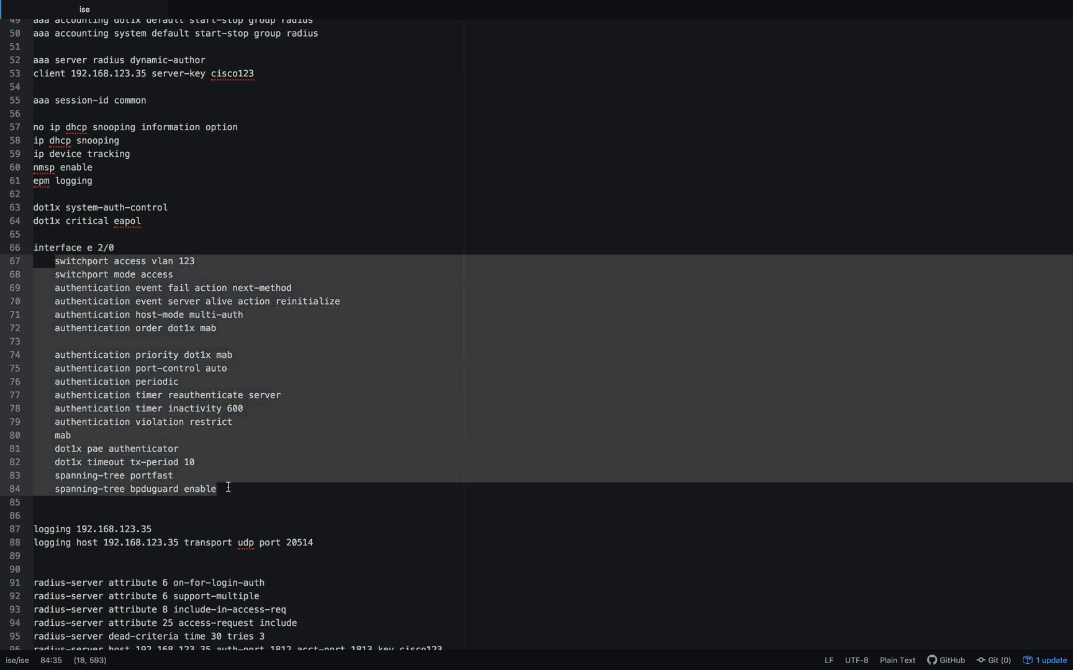
scroll(228, 488, down, 4)
drag(340, 427, 25, 421)
click(219, 472)
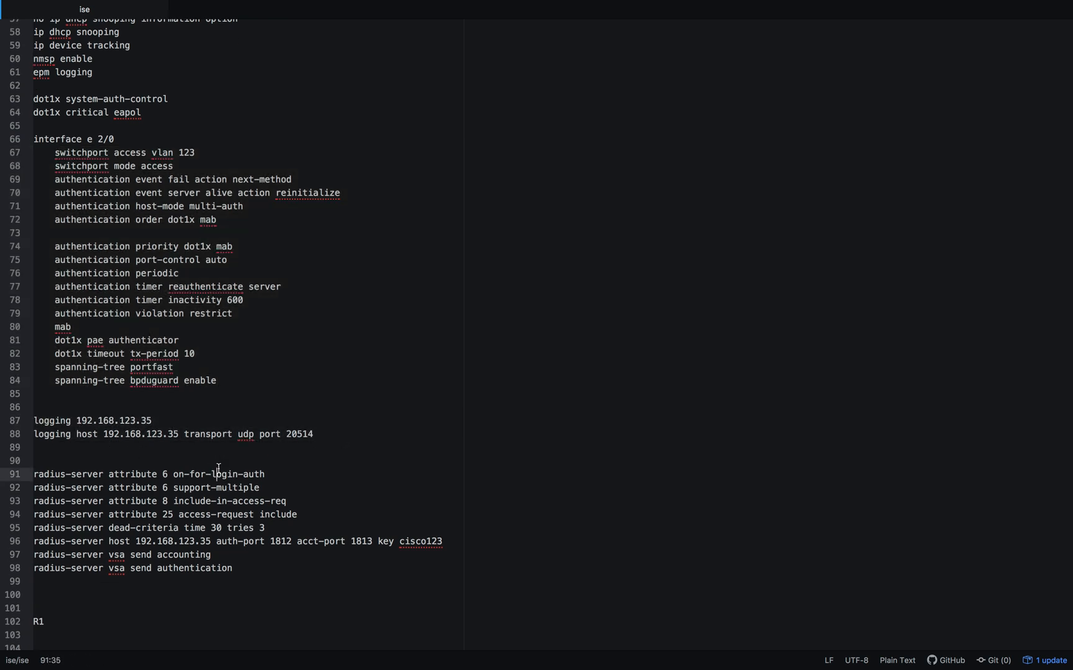
- Copy the switch's configuration block from the blank line above aaa new-model through radius-server vsa send authentication
drag(235, 572, 71, 515)
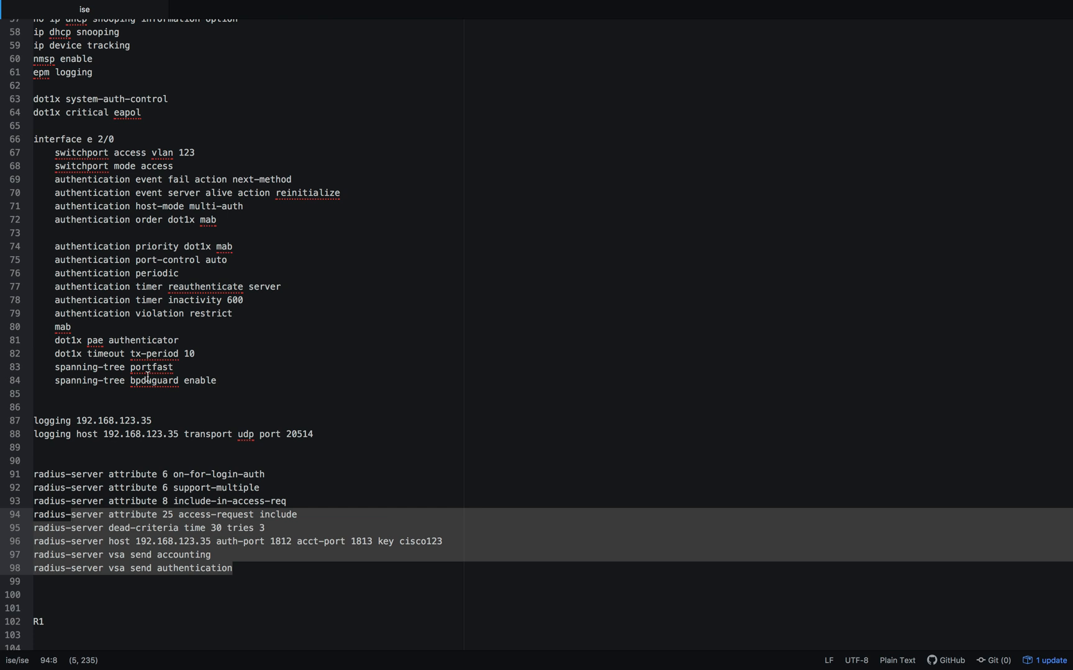
scroll(148, 372, up, 1)
scroll(149, 372, up, 8)
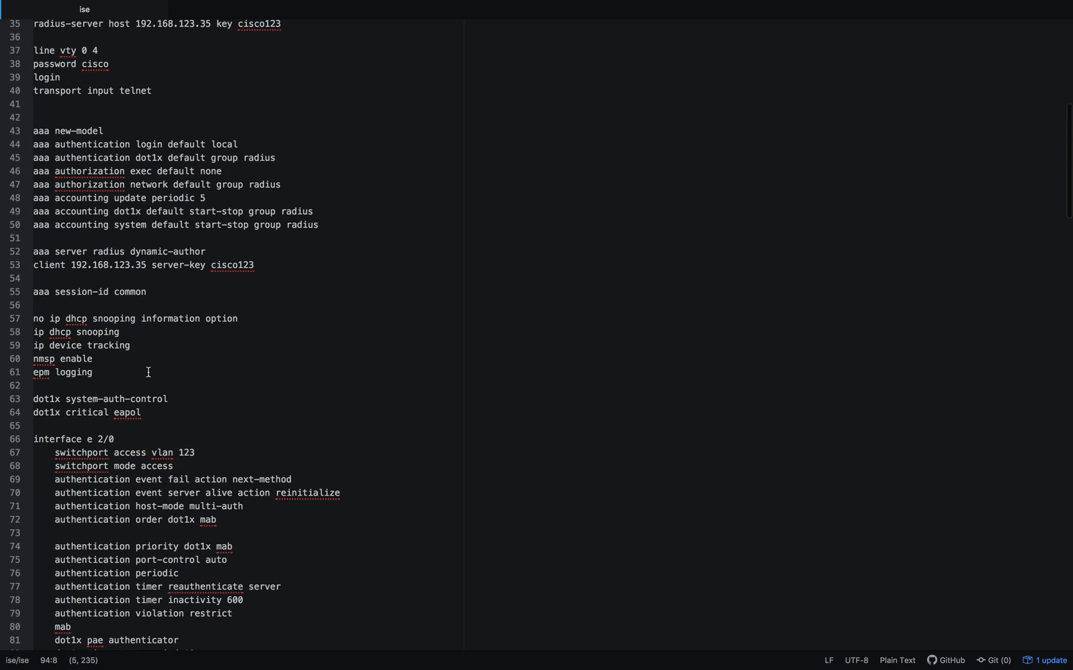
shift+click(40, 119)
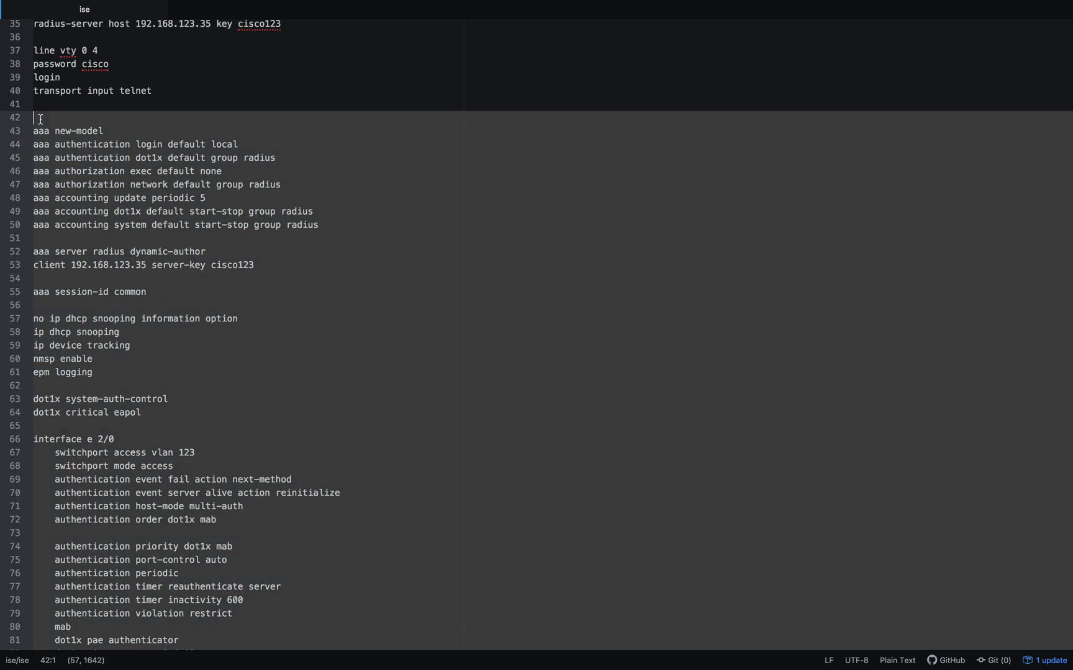
- Switch to the SW1 console in SecureCRT, exit line configuration mode and paste the copied AAA, 802.1X and RADIUS block, including the RADIUS key
key(ctrl+Up)
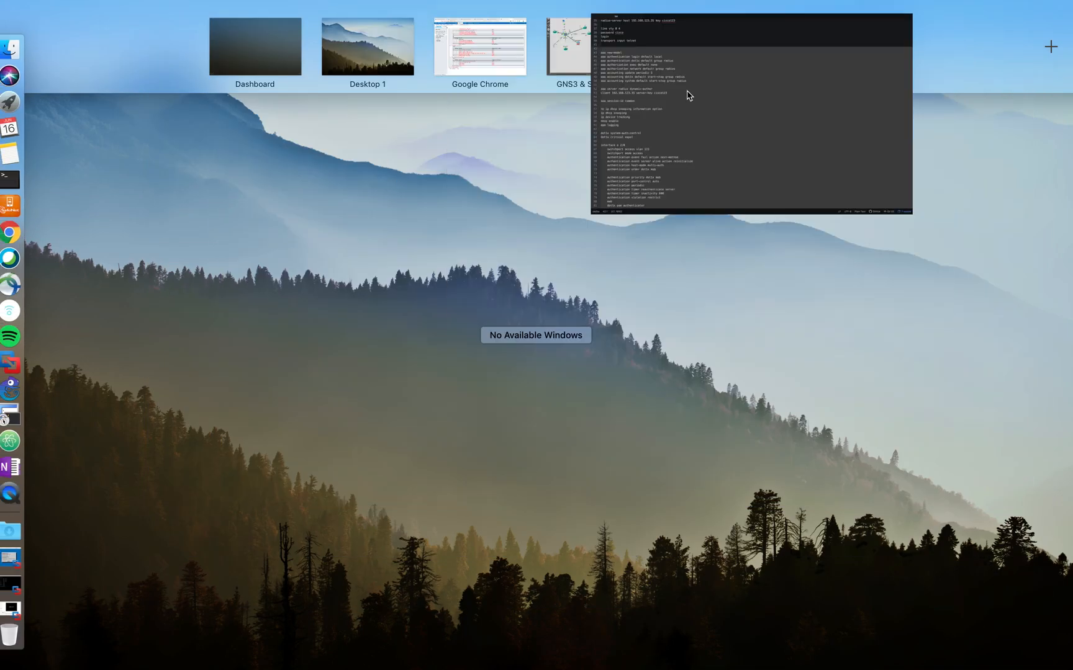
click(624, 58)
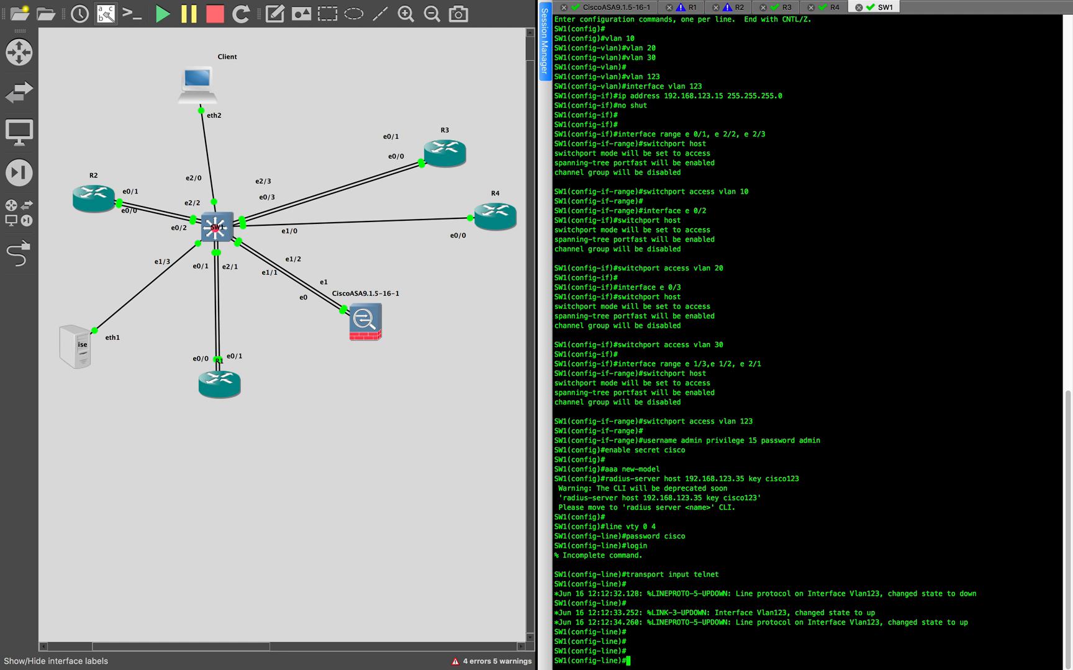
key(Return)
key(Return)
key(Return)
key(Return)
text(exit)
key(Return)
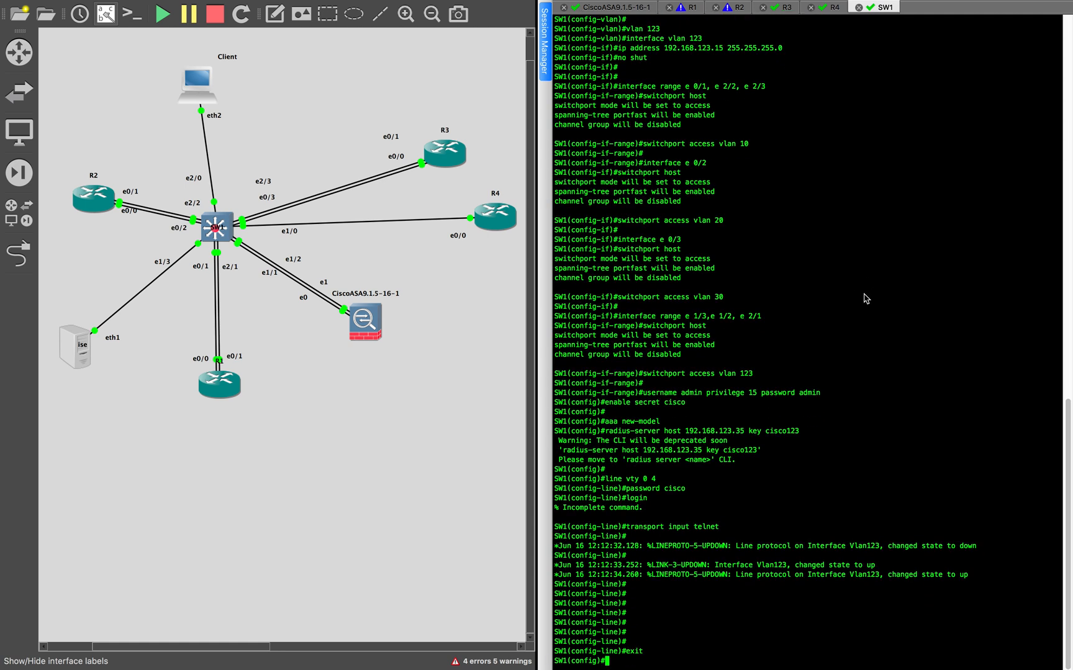
key(super+v)
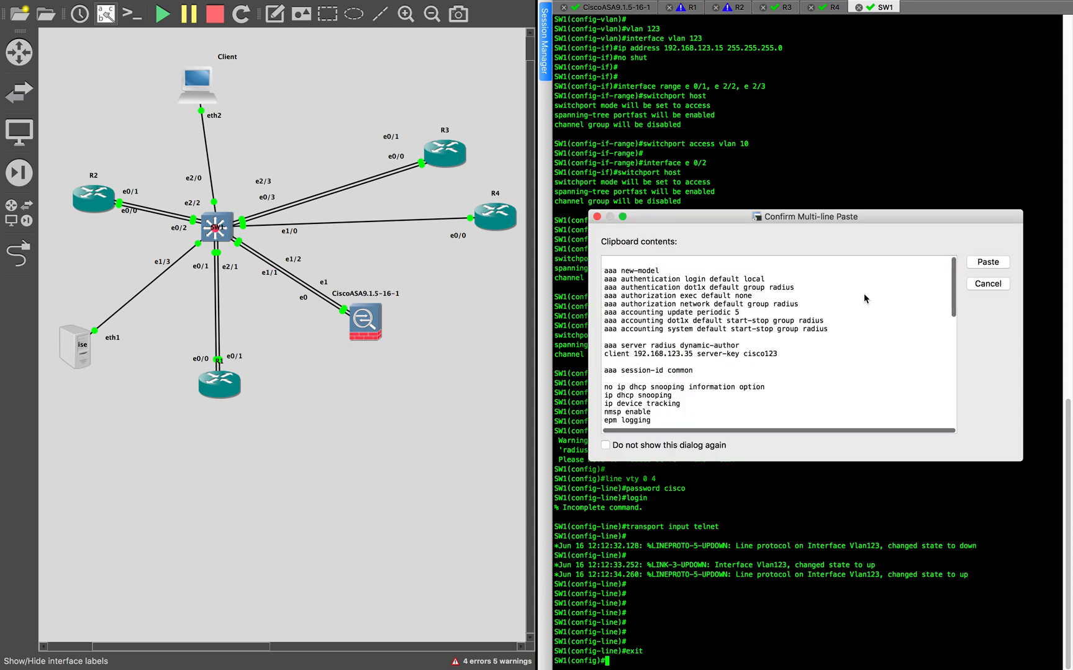
key(Return)
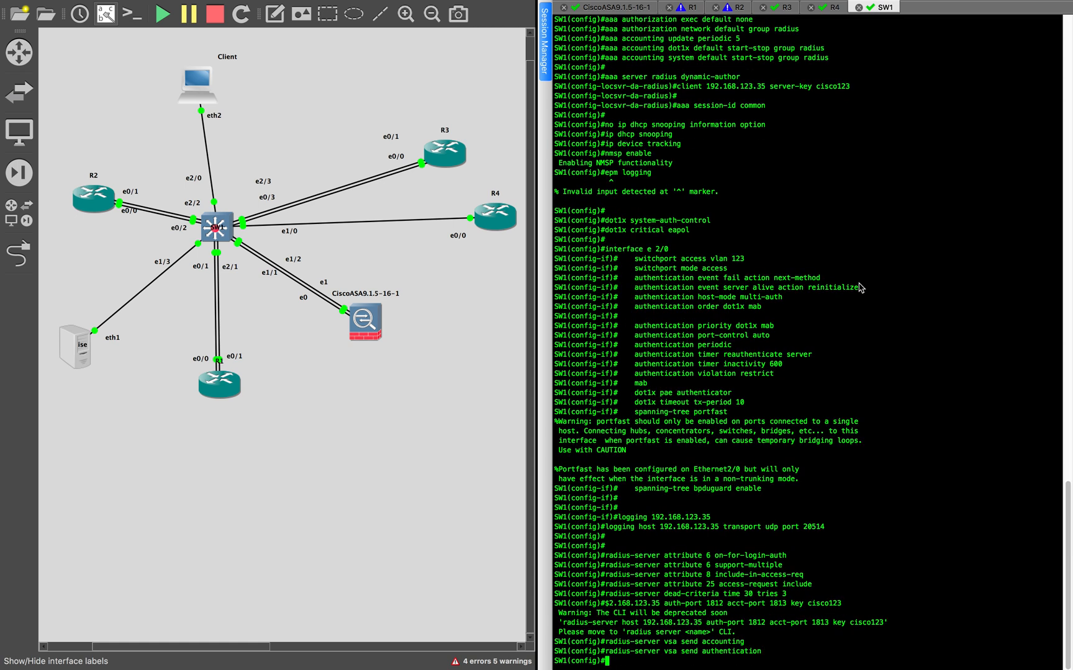
- Enter interface e 2/0 on SW1 again by reusing its command, and enable the port with no shut
drag(606, 250, 675, 251)
key(super+c)
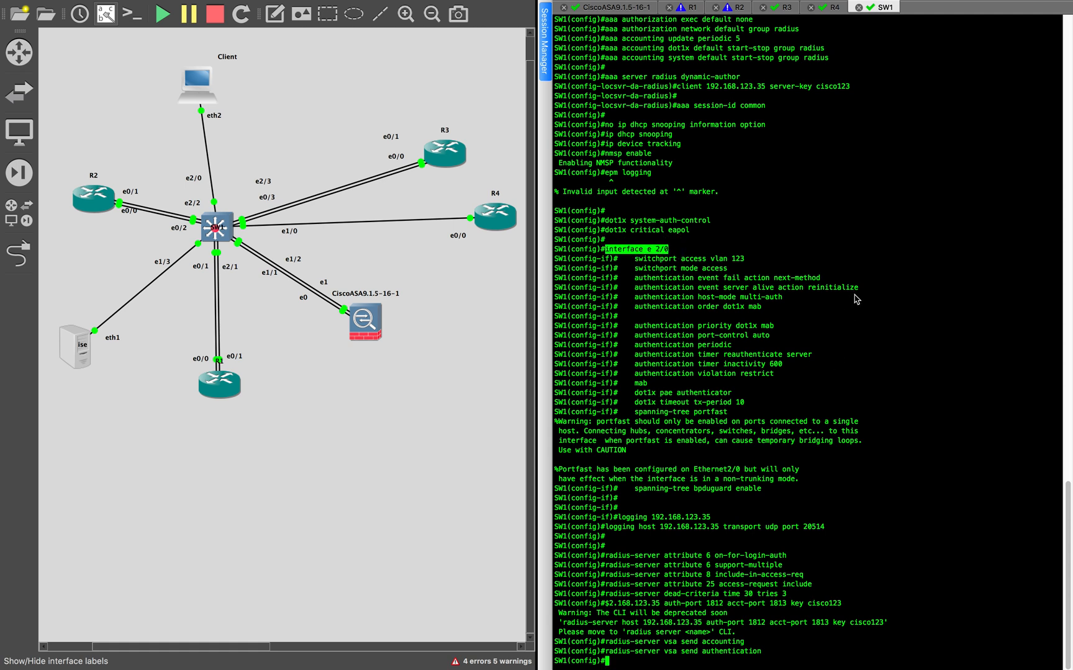
click(889, 334)
right_click(898, 336)
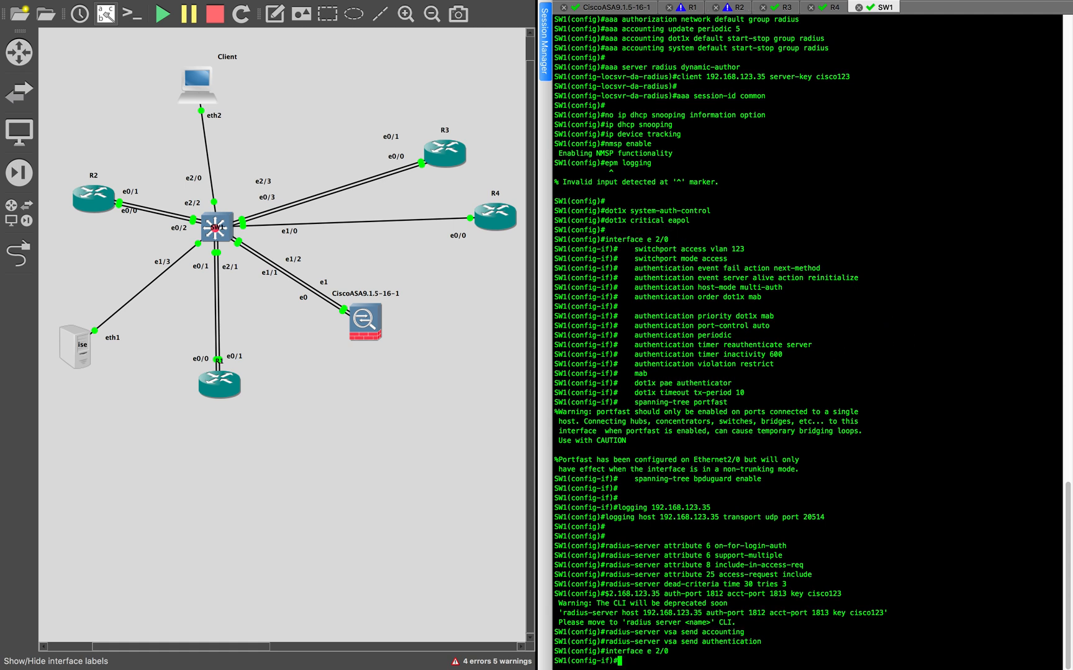
text(no shut)
key(Return)
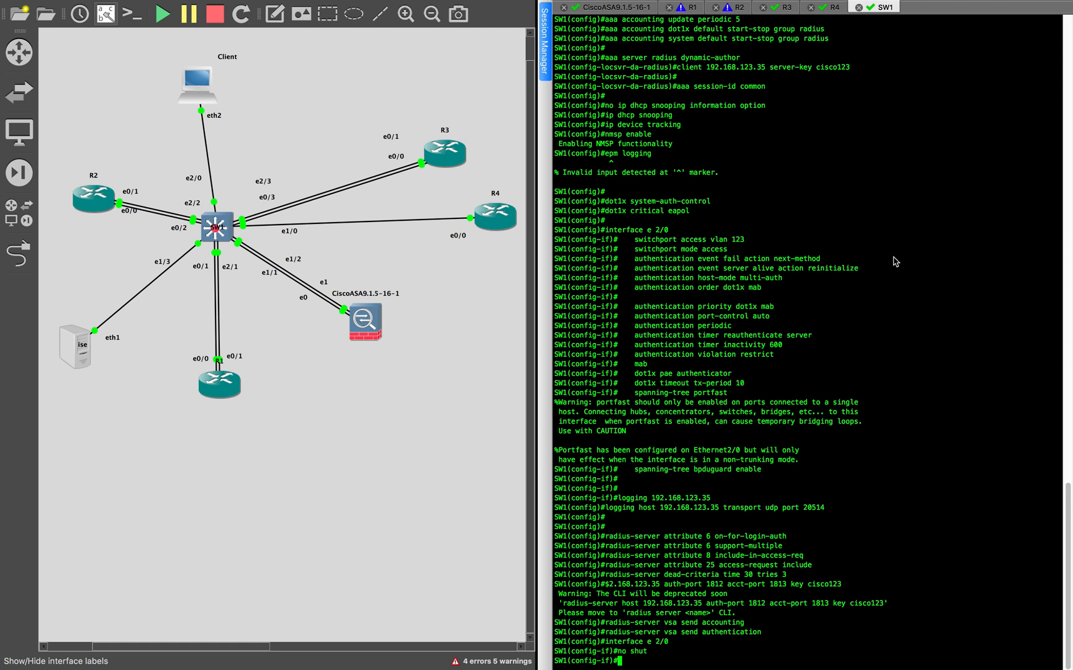
key(super+k)
key(Return)
key(Return)
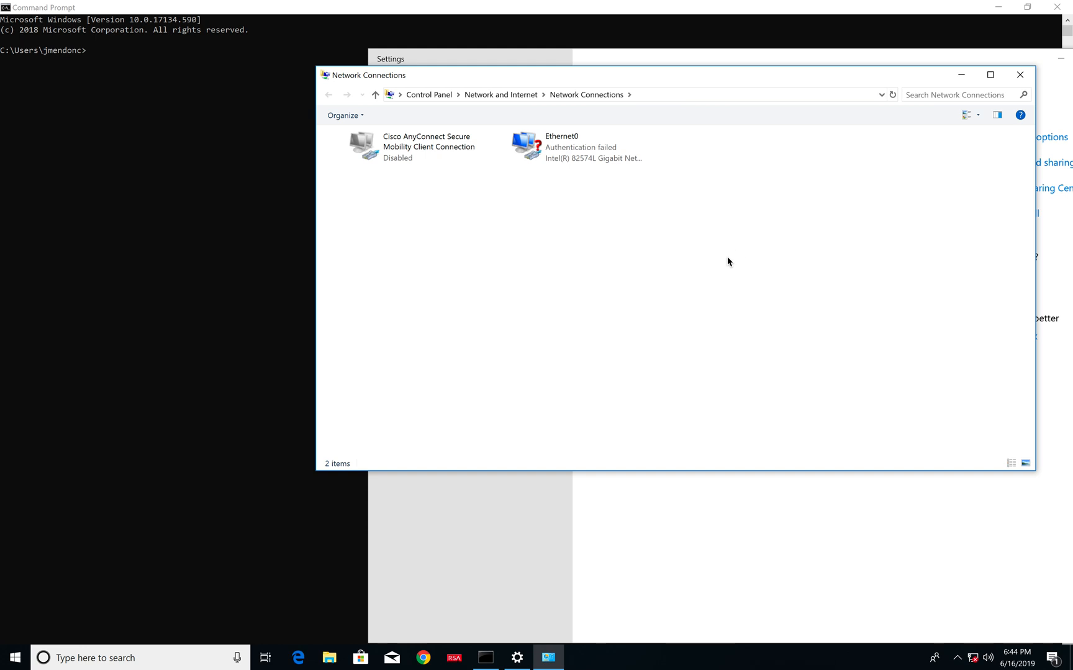
- Check the Windows client's IP configuration by running ipconfig in the Command Prompt
key(alt+Tab)
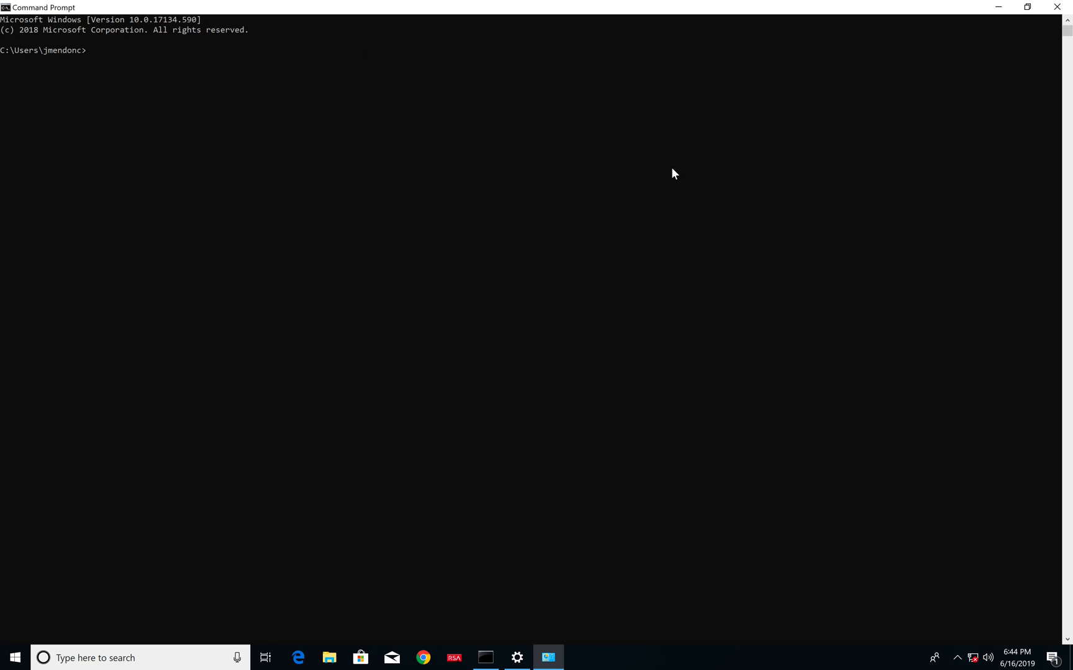
click(226, 142)
text(ipconfig)
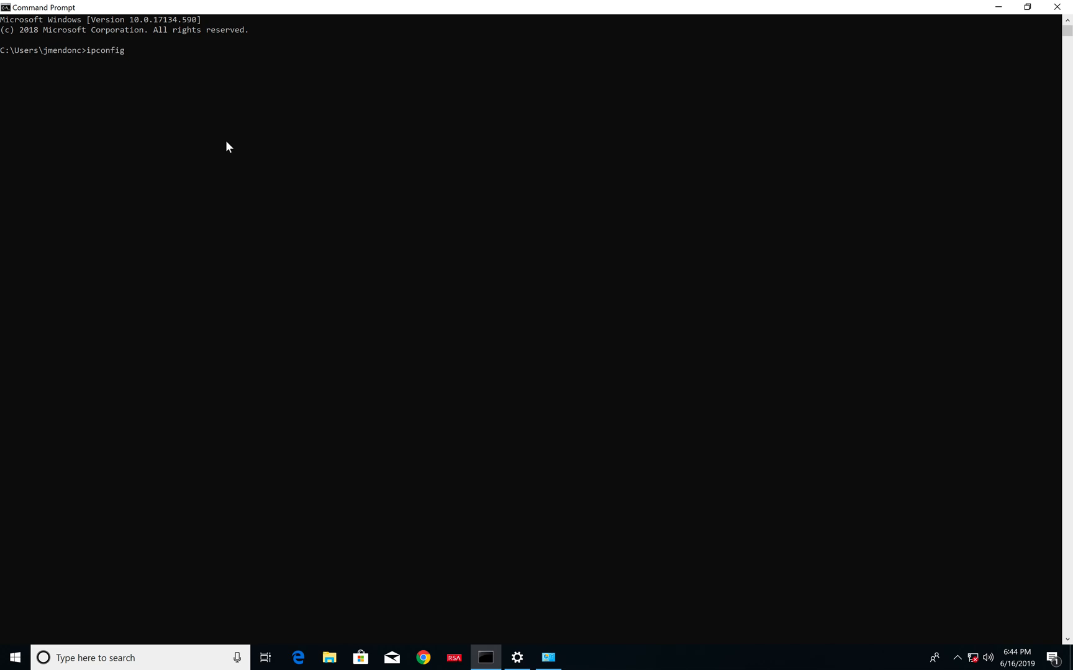
key(Return)
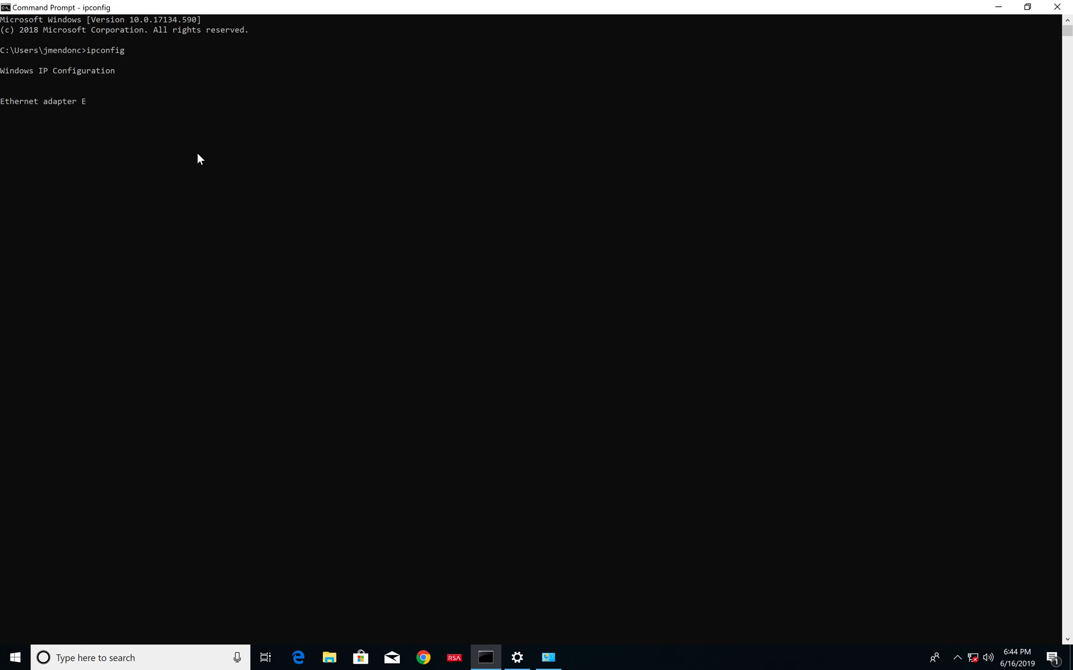
click(241, 242)
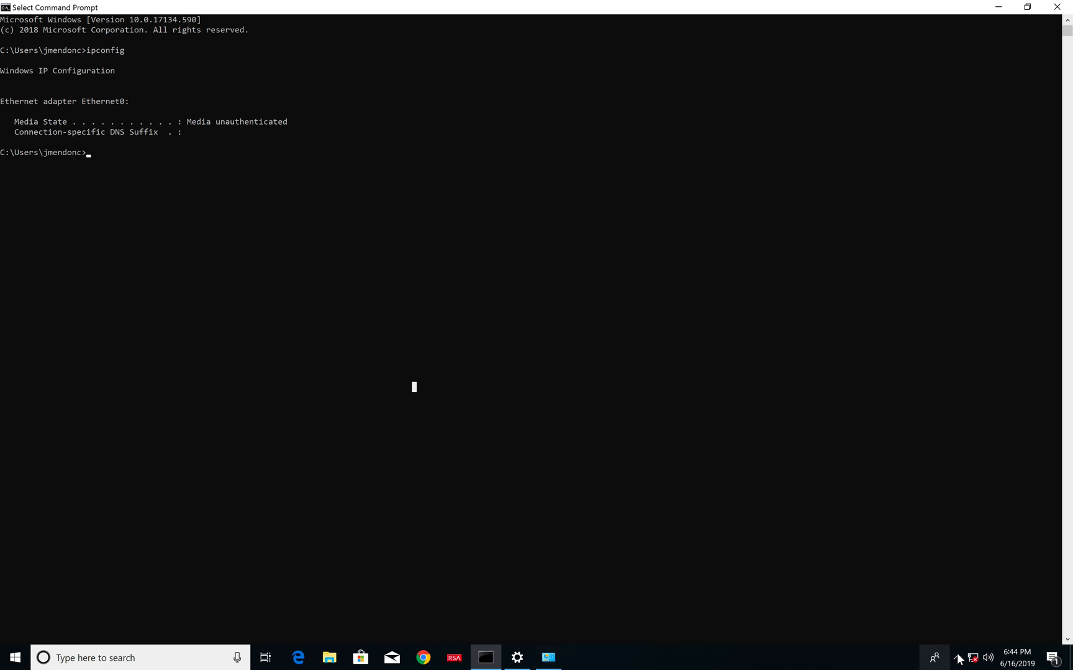
- Open the Ethernet0 adapter's properties from Network Connections and shift the dialog slightly aside
click(543, 667)
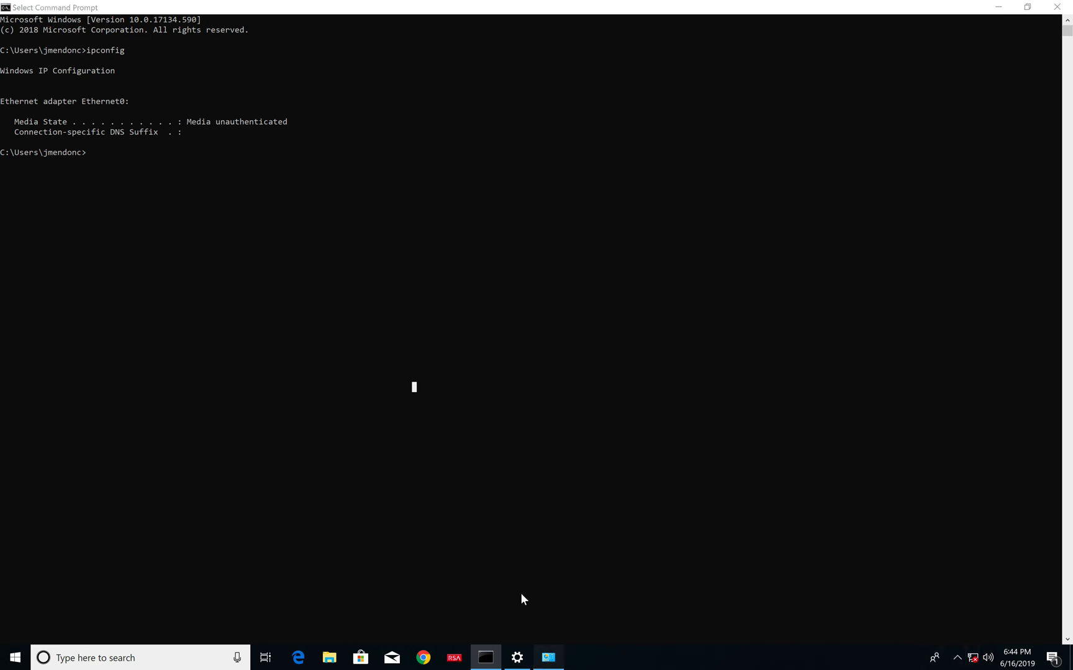
click(588, 142)
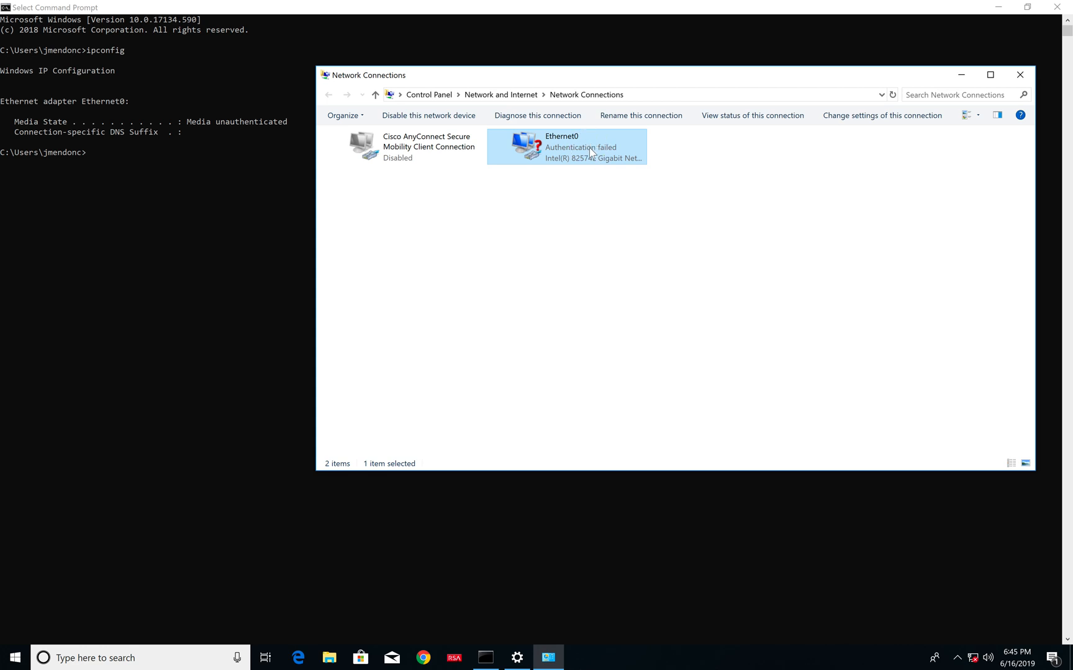
right_click(607, 159)
key(m)
click(621, 198)
click(622, 203)
click(611, 144)
right_click(611, 144)
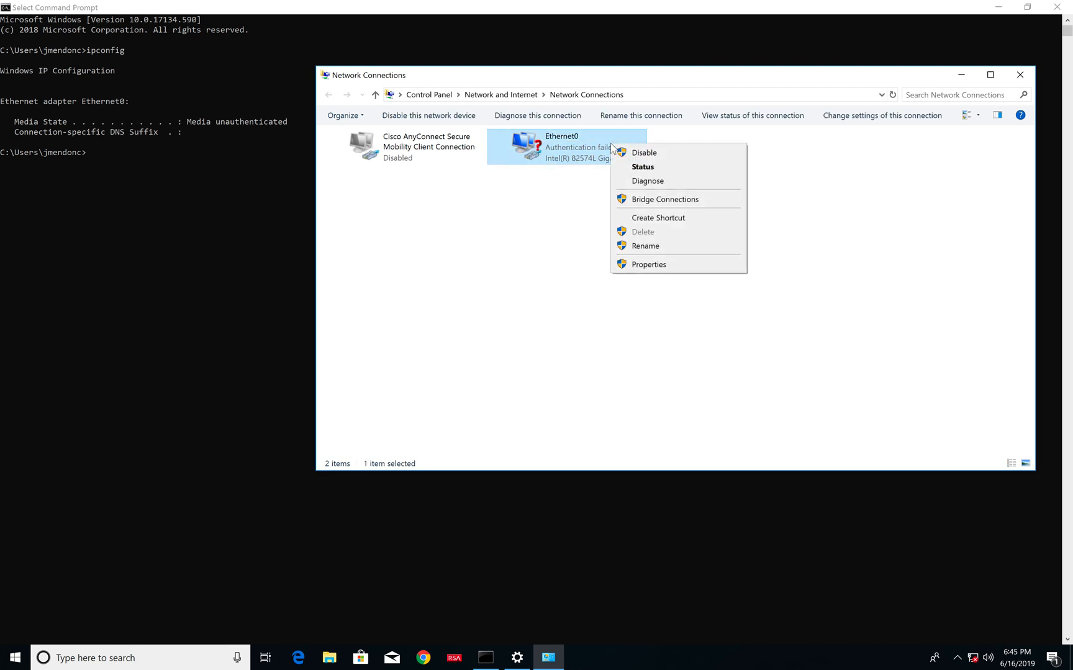
click(642, 264)
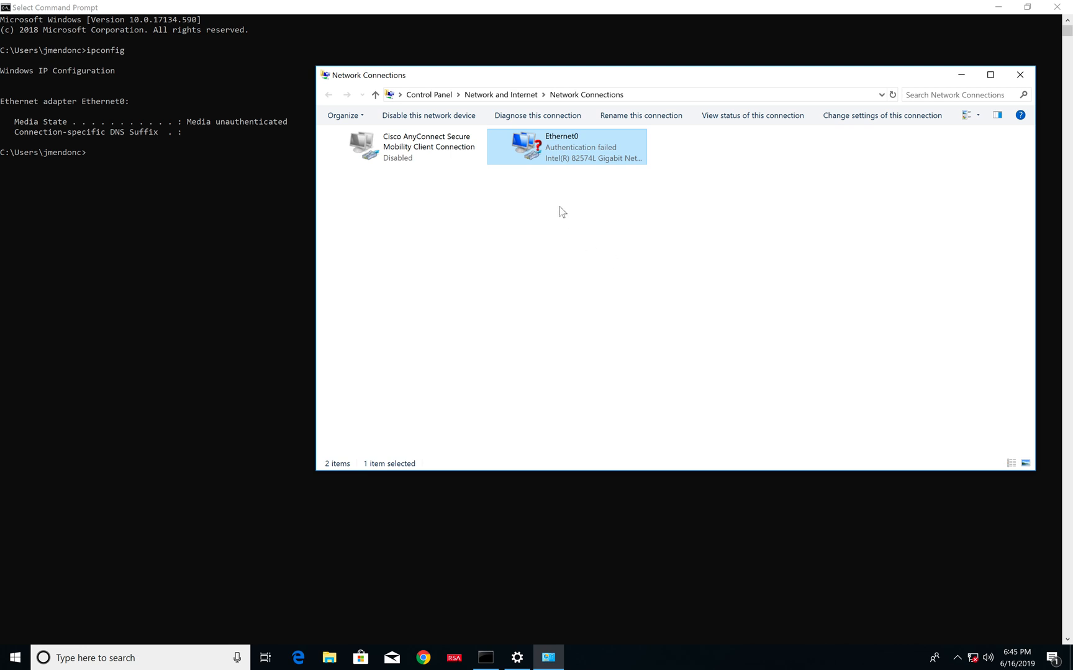
key(alt+Return)
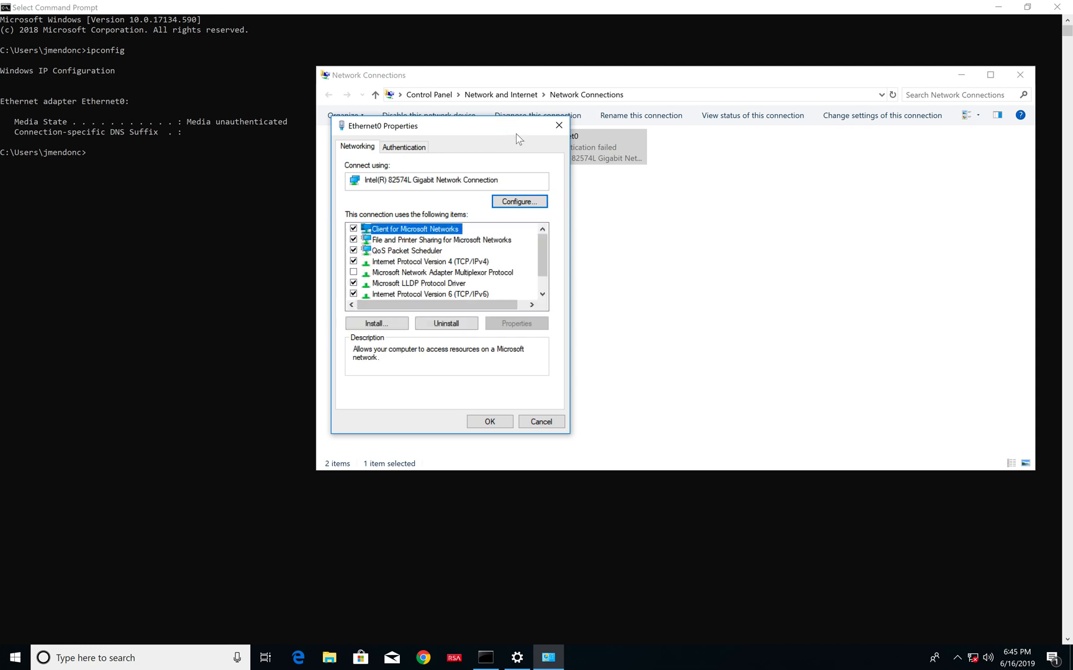
drag(515, 133, 545, 130)
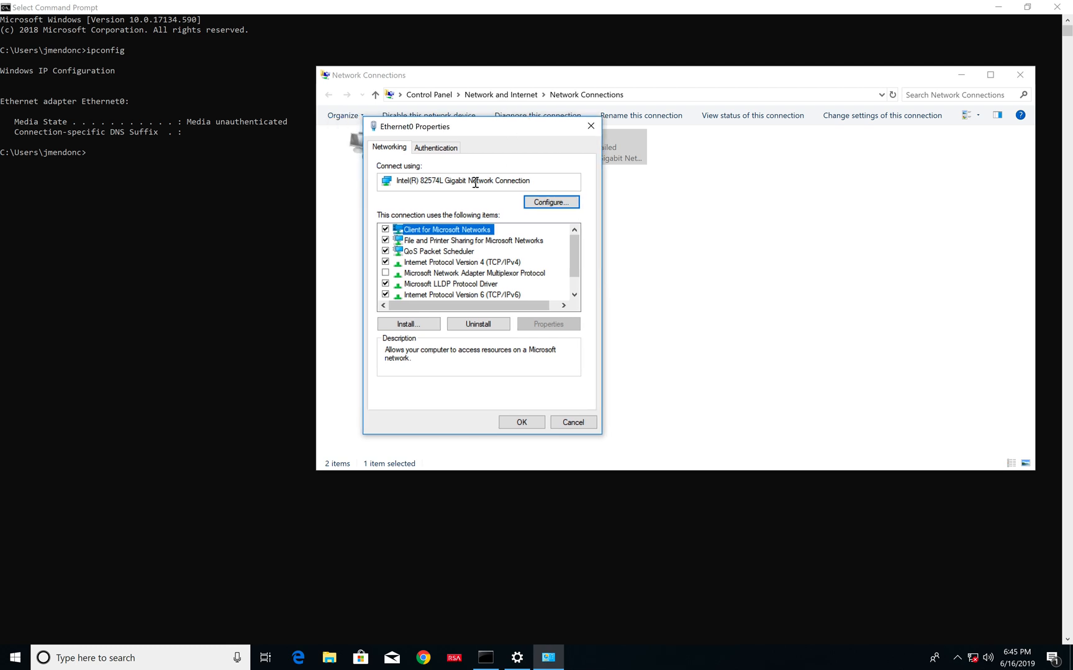
- Review Ethernet0's IPv4 properties and its Protected EAP authentication settings, closing both without changes
click(464, 263)
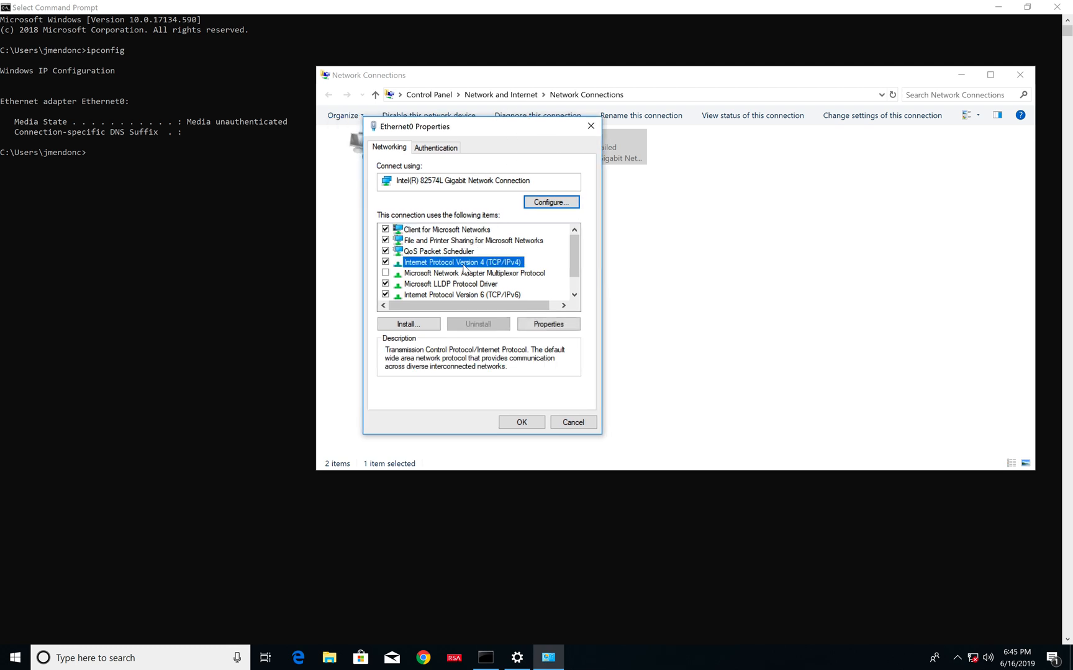
click(553, 328)
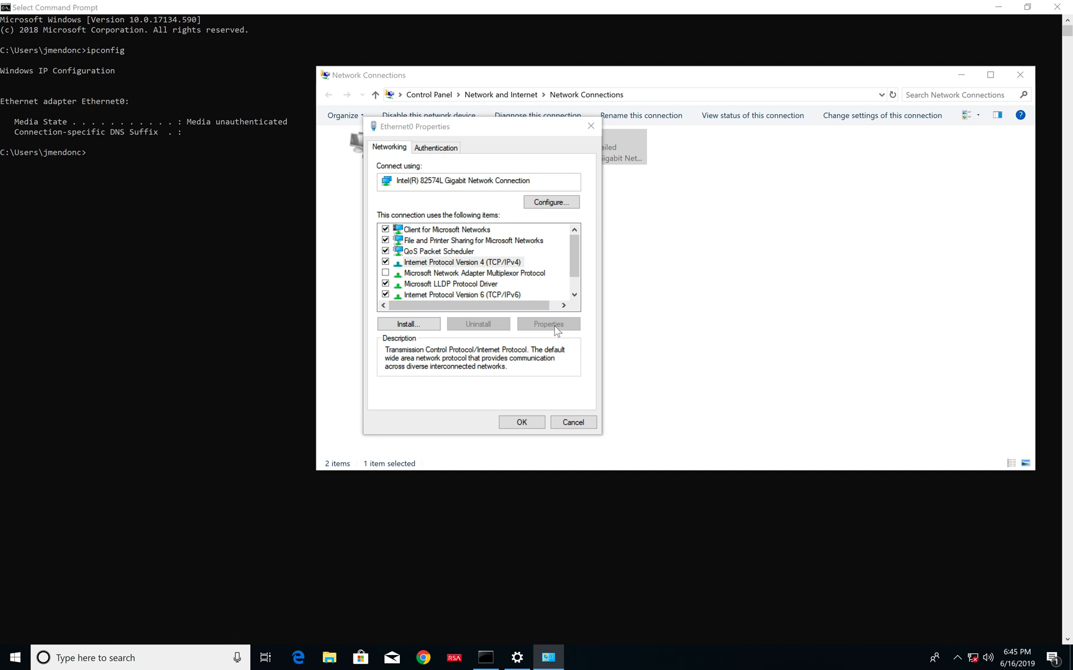
click(558, 444)
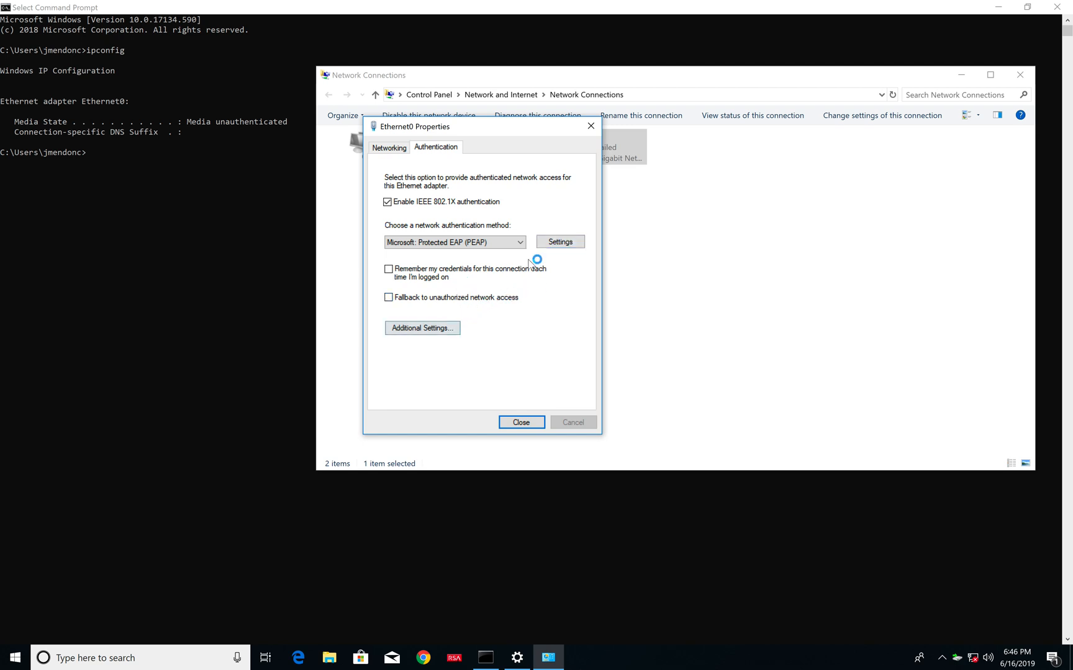
click(561, 245)
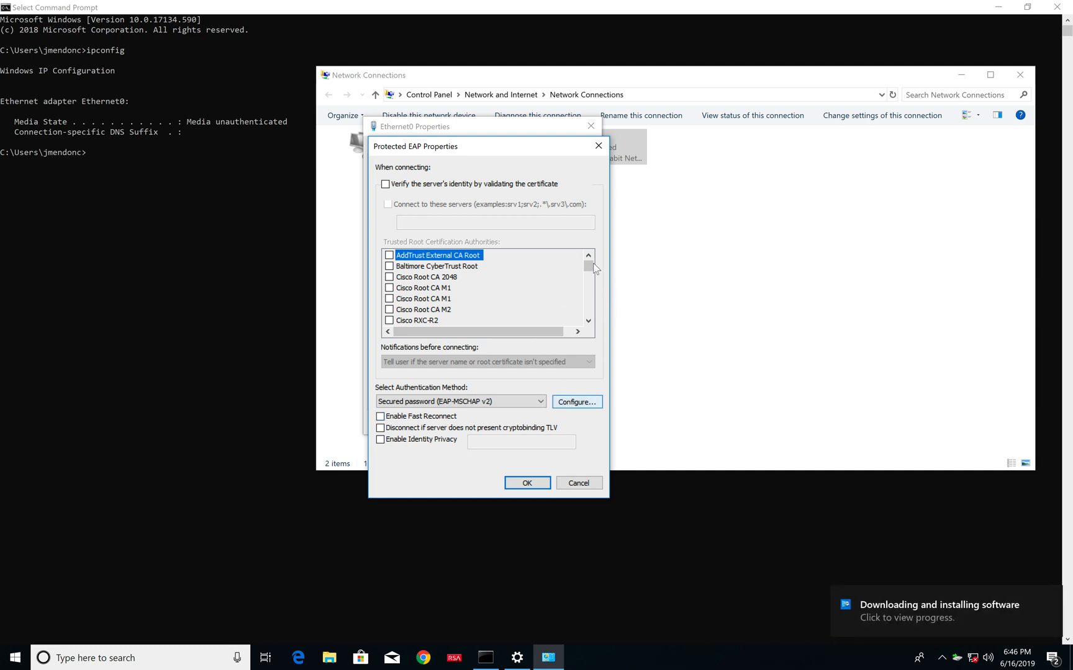
click(598, 147)
- Open Ethernet0's advanced 802.1X settings and replace the user authentication credentials by entering the username and password
click(452, 336)
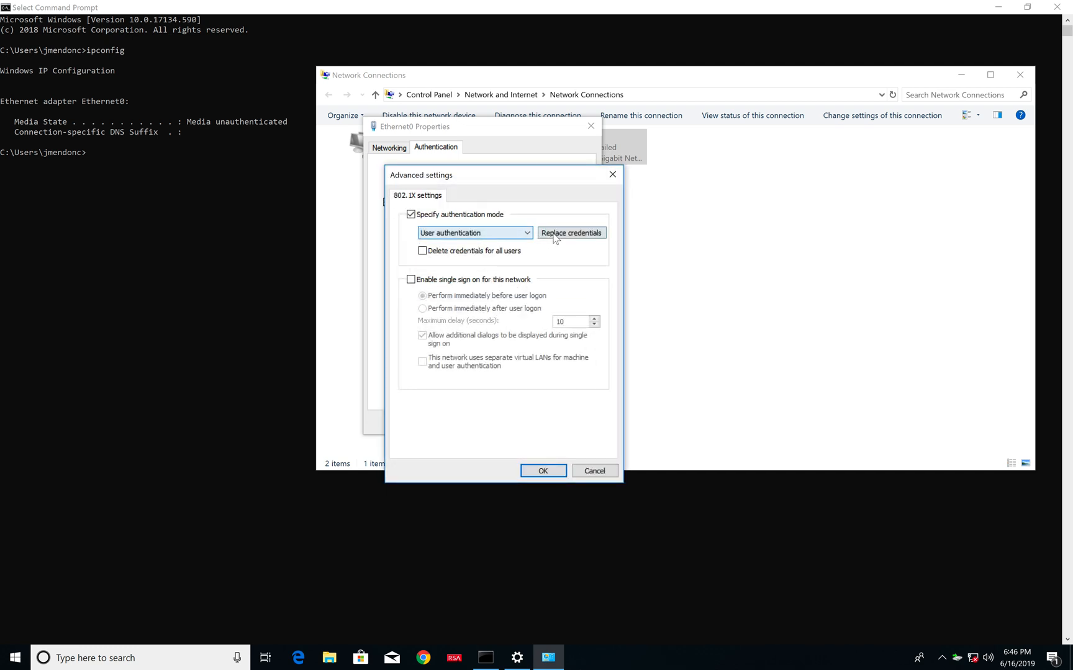
click(551, 234)
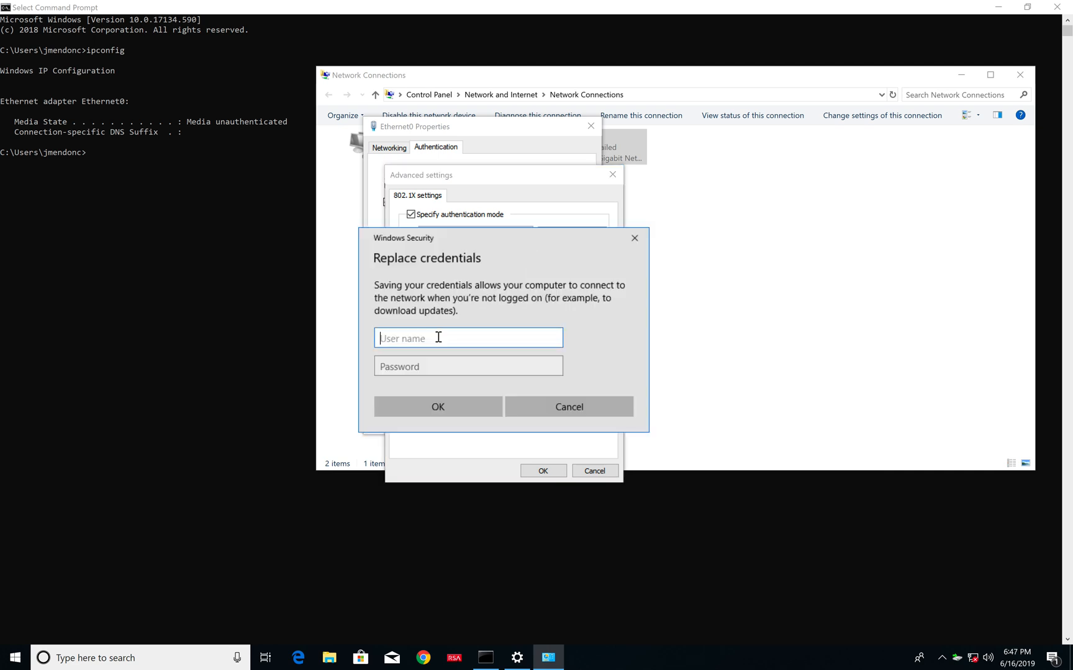
text(Mark1)
click(421, 362)
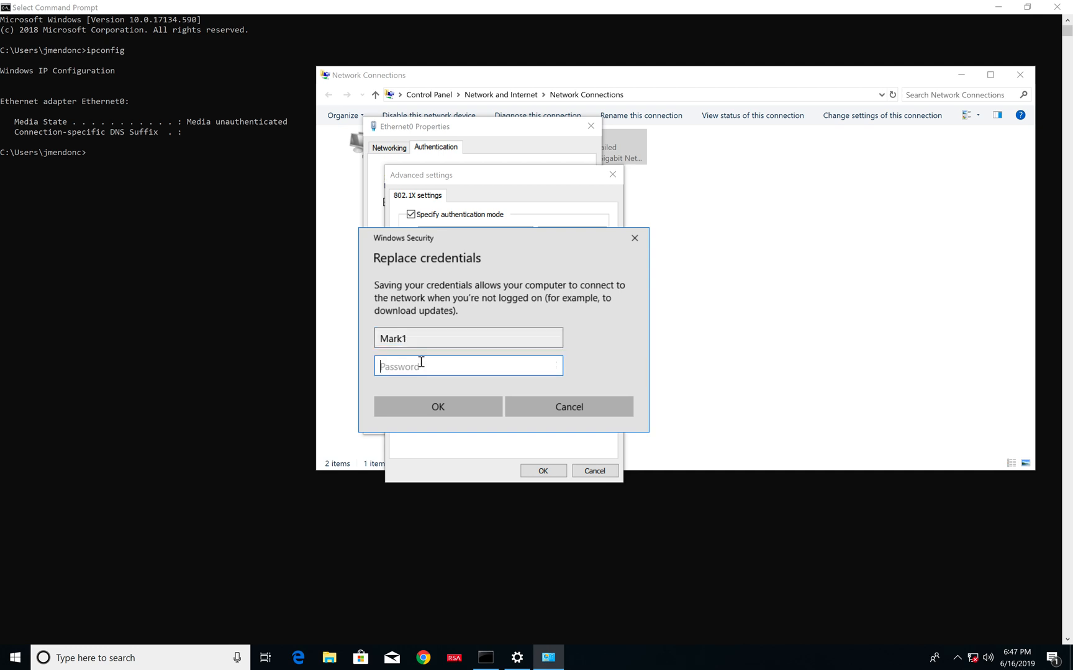
text(••)
key(BackSpace)
key(BackSpace)
text(••••••••)
- Glance at the SW1 console, save the replacement credentials and close the advanced settings and Ethernet0 properties
key(ctrl+Left)
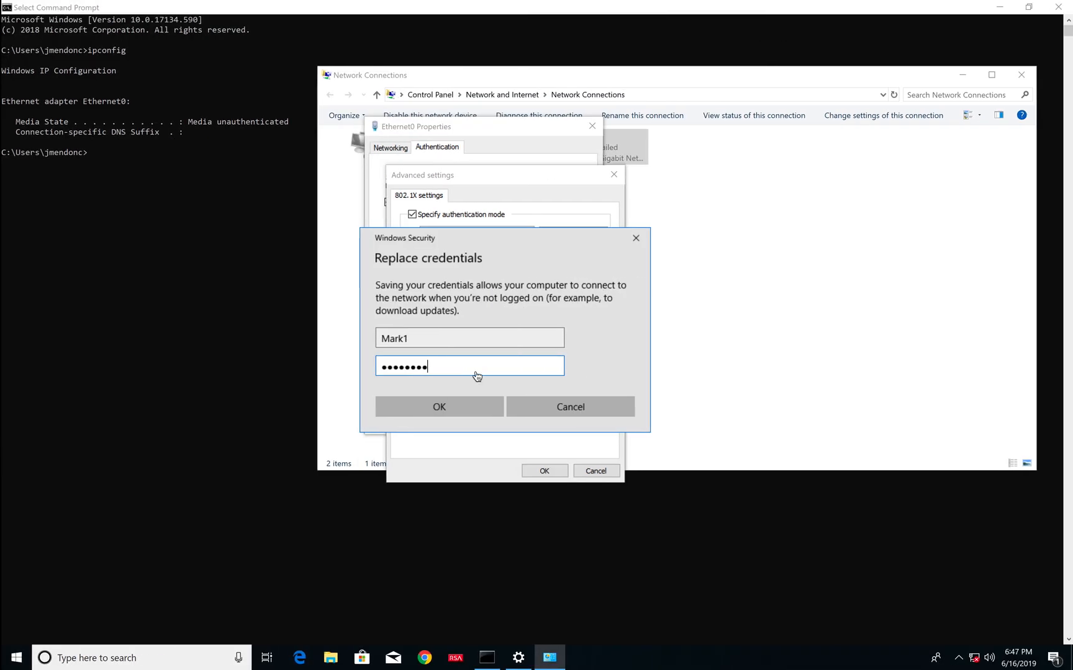
click(604, 357)
click(495, 406)
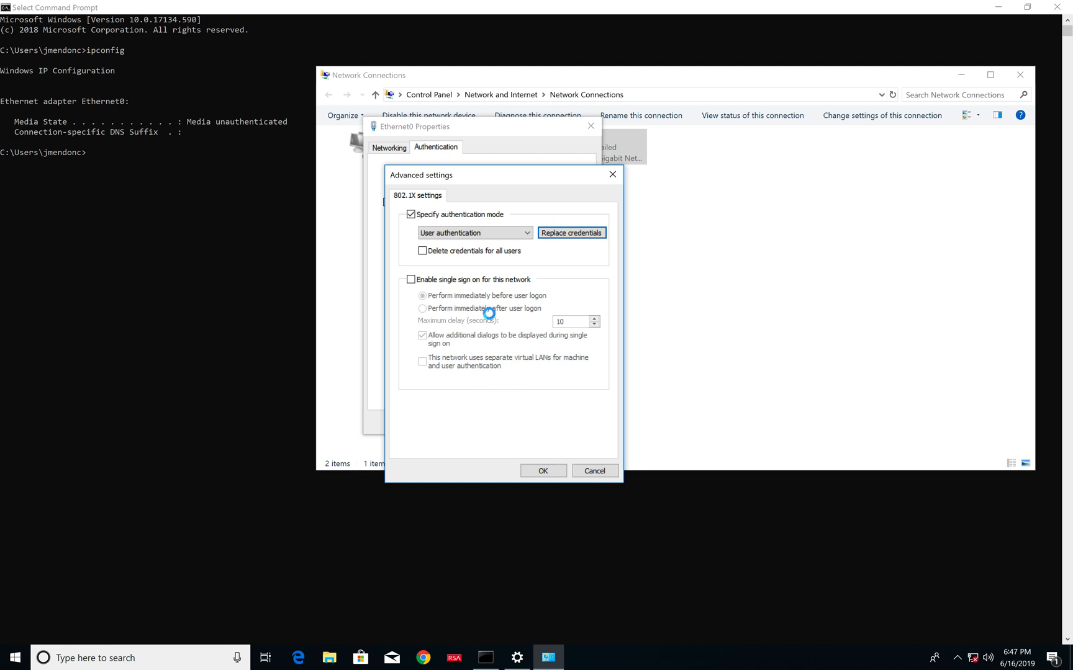
drag(564, 181, 407, 192)
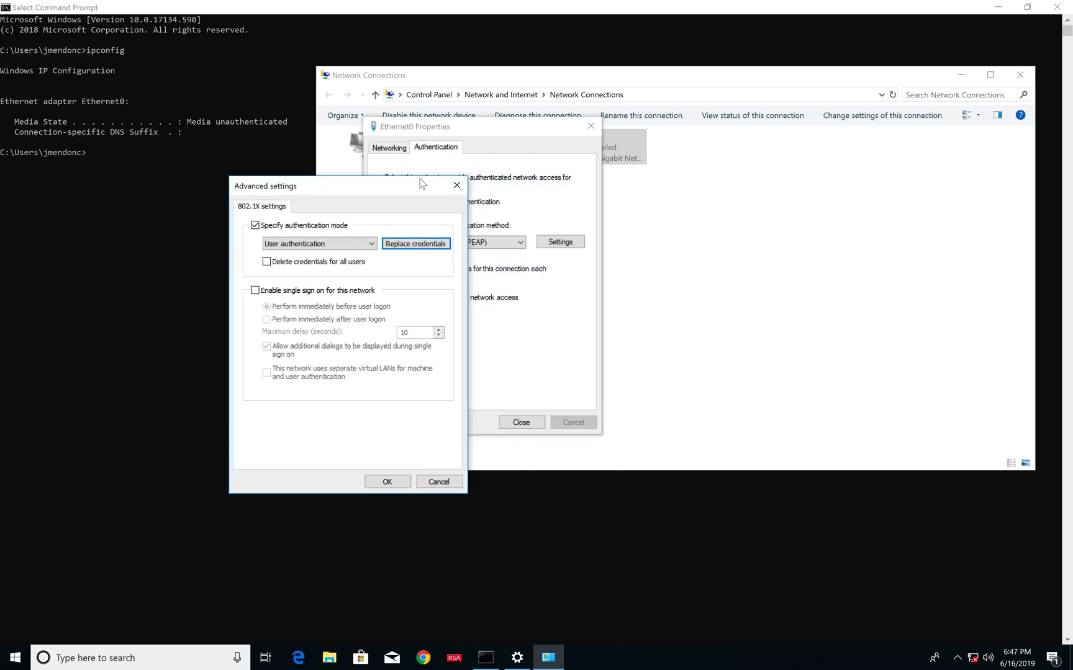
click(510, 129)
click(478, 132)
click(386, 486)
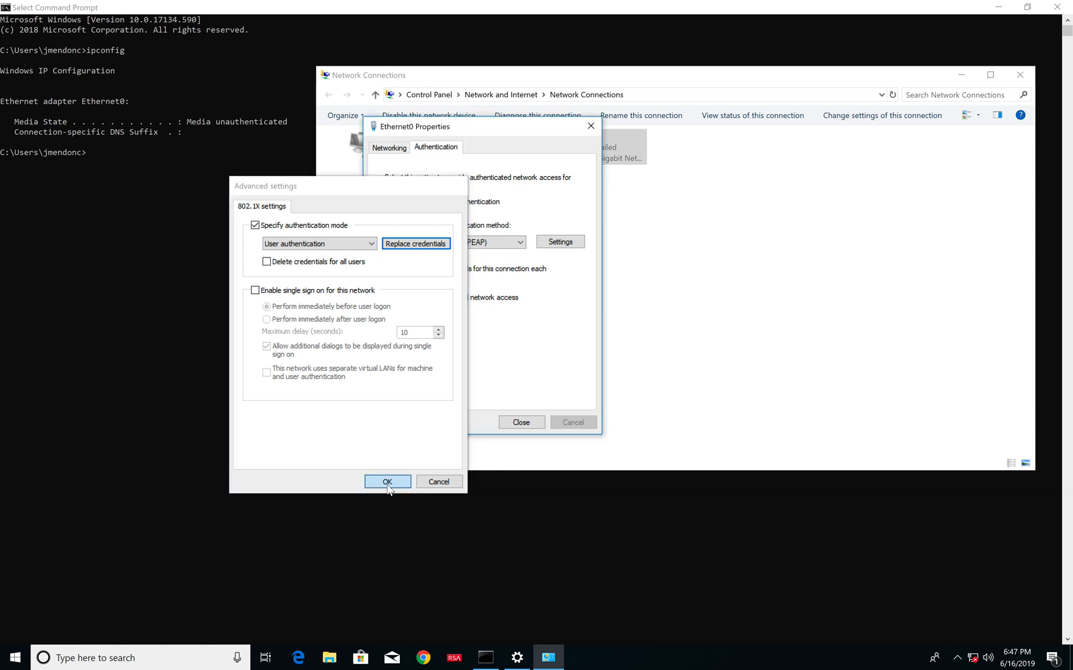
click(526, 424)
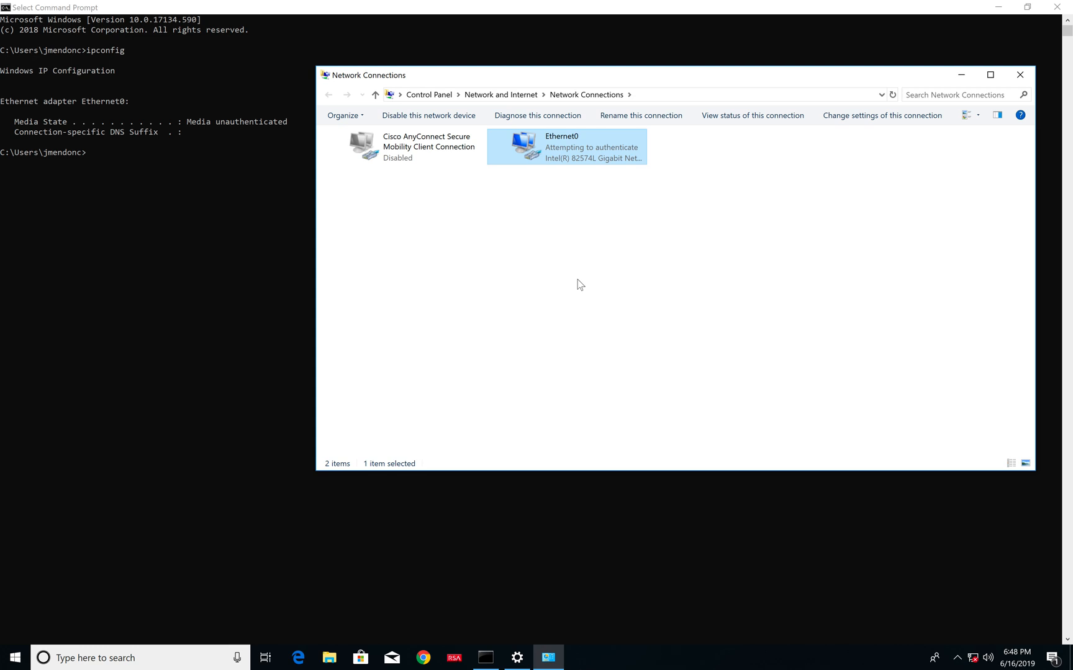
- Check the SW1 console log for the Et2/0 authentication events, and compare with Ethernet0's status on the Windows client
key(ctrl+Left)
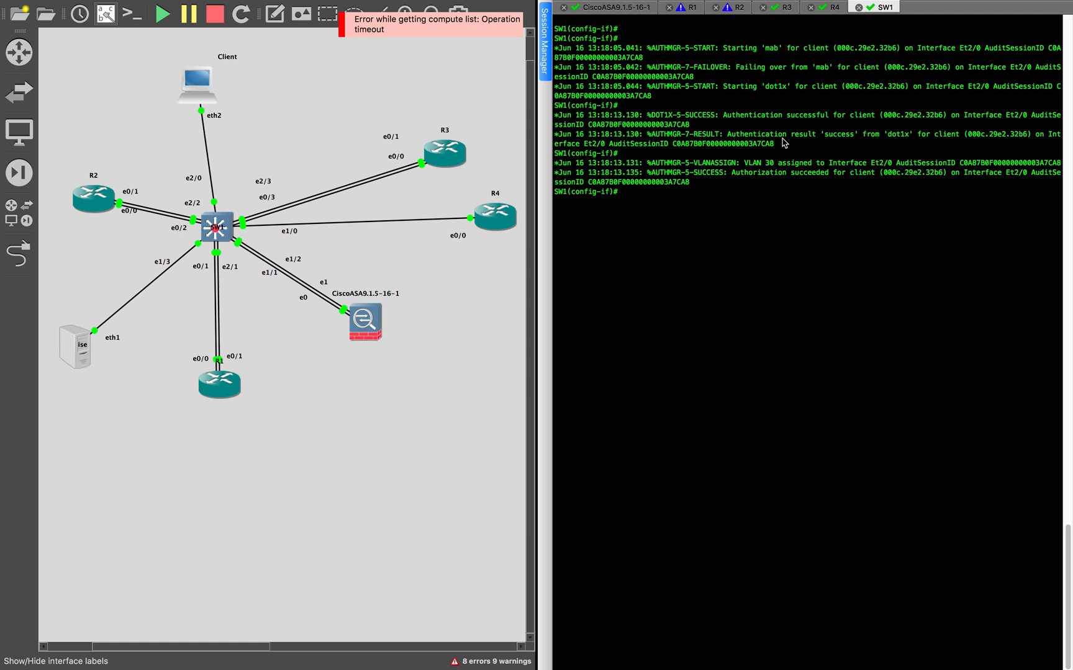
key(ctrl+Right)
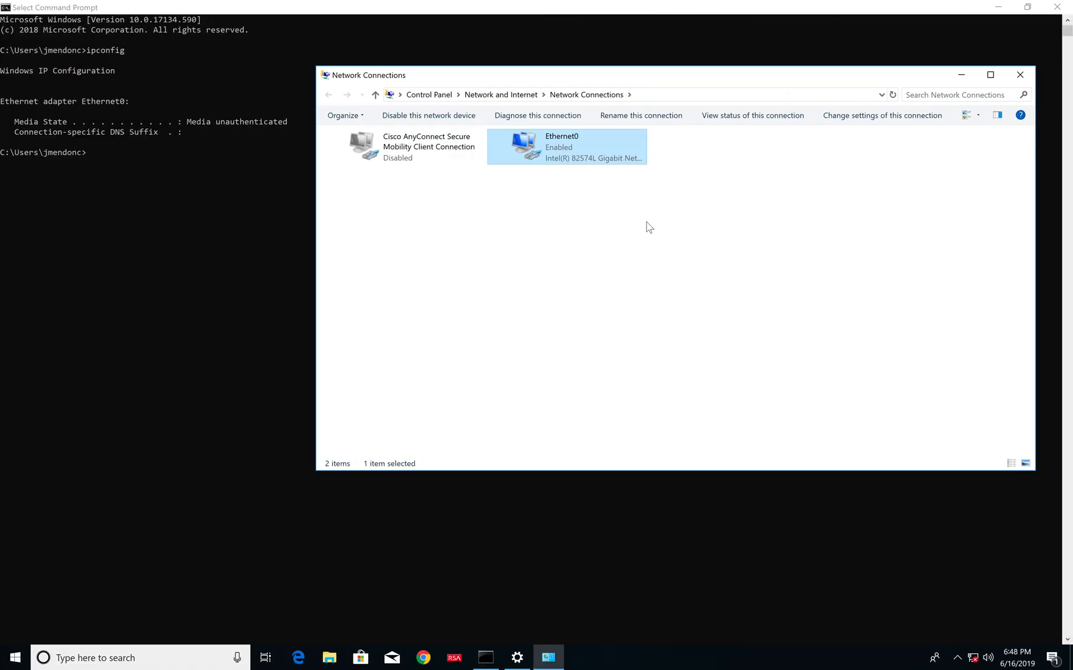
key(ctrl+Left)
key(ctrl+Right)
- Check the Windows client's IP configuration by rerunning ipconfig twice in the Command Prompt
click(160, 261)
key(Up)
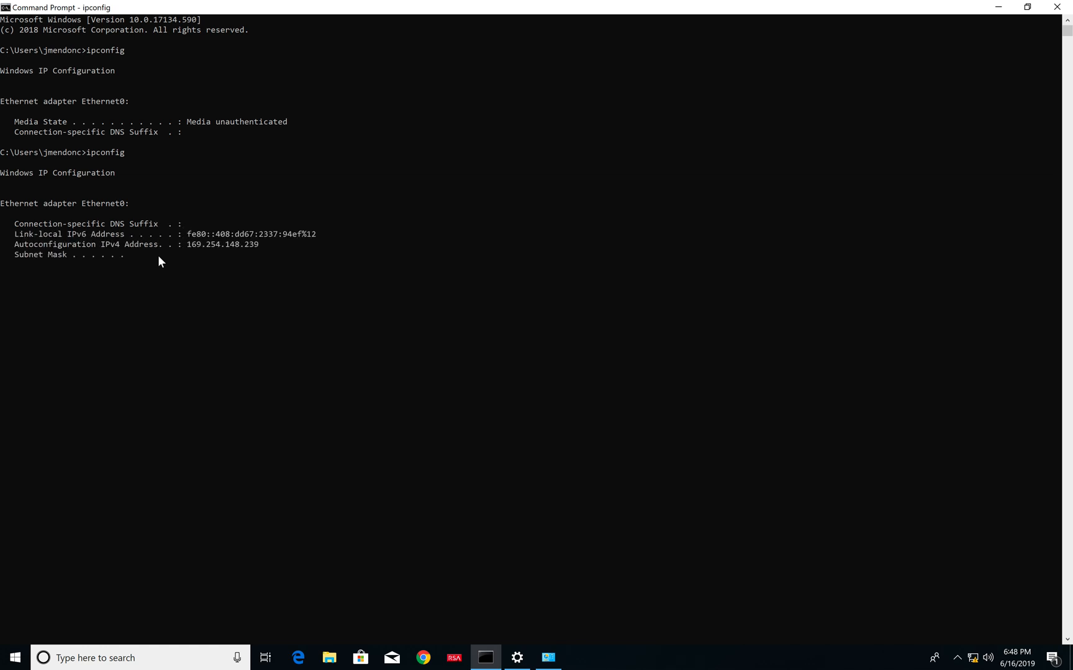
click(344, 302)
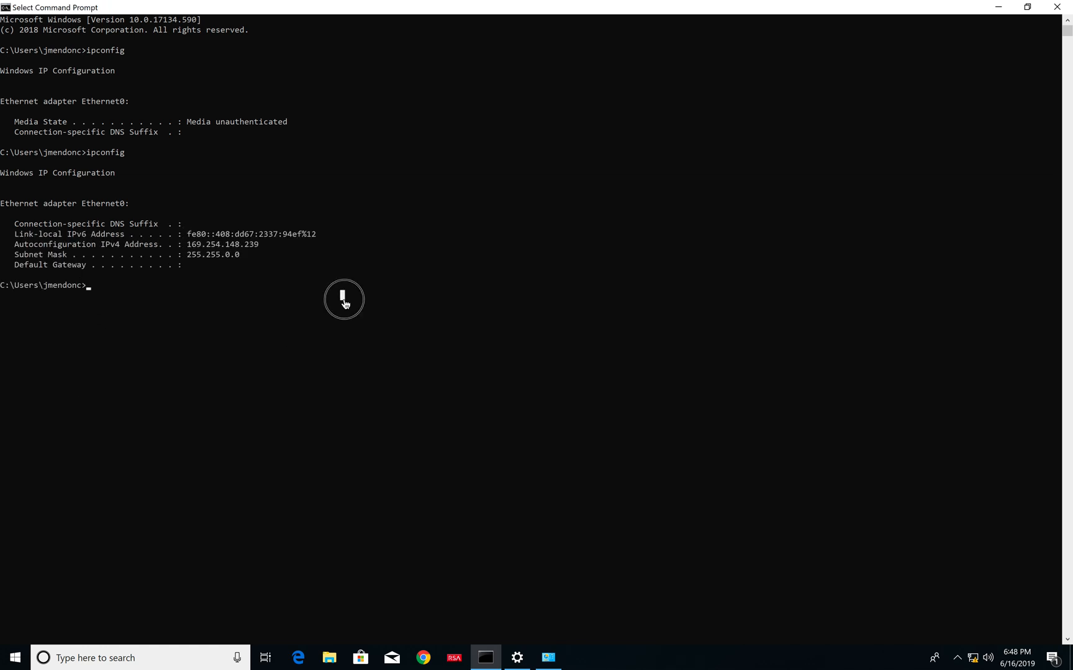
click(371, 414)
click(342, 377)
click(409, 375)
click(382, 322)
key(Up)
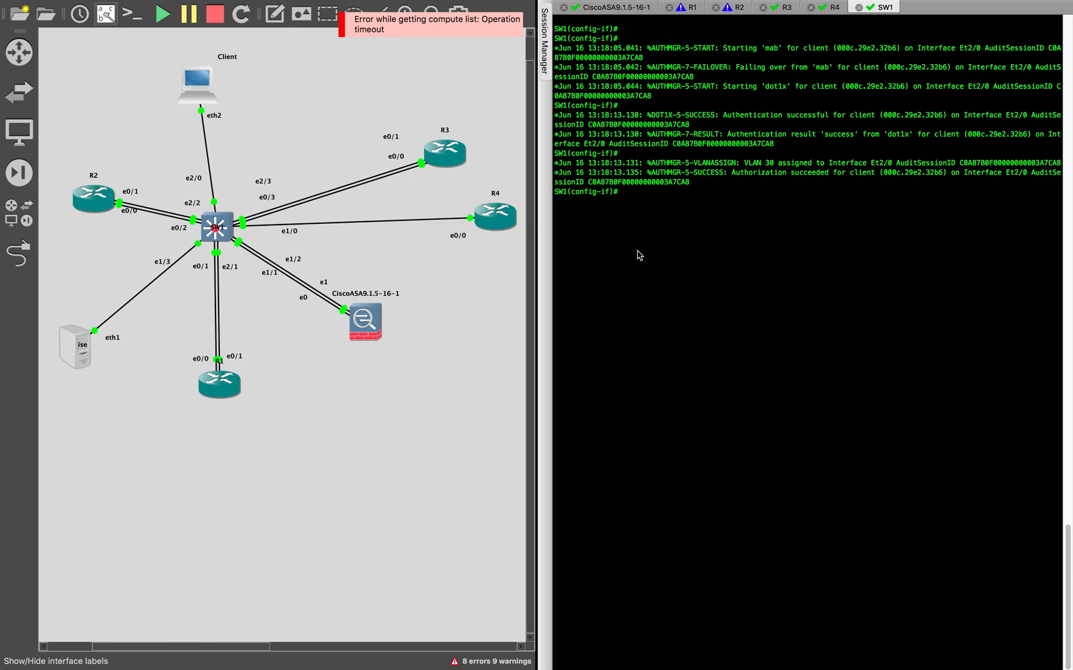
- Leave configuration mode on SW1 and run show authentication sessions int e 2/0
click(639, 255)
text(end)
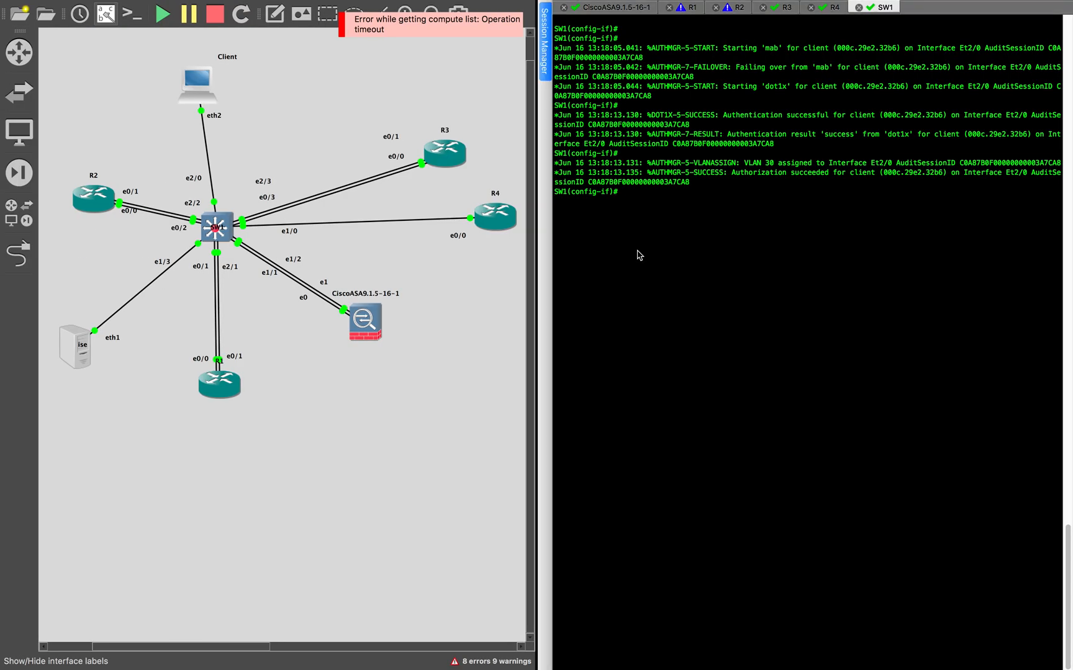
key(Return)
text(show aut)
key(Tab)
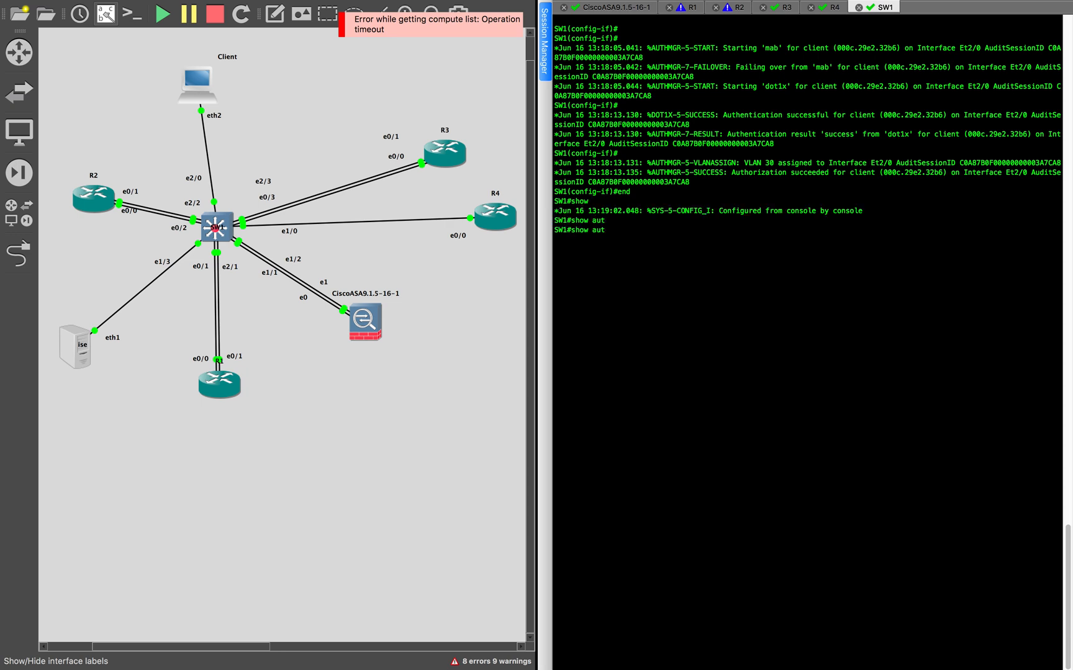
text(he)
key(Tab)
text(se)
key(Tab)
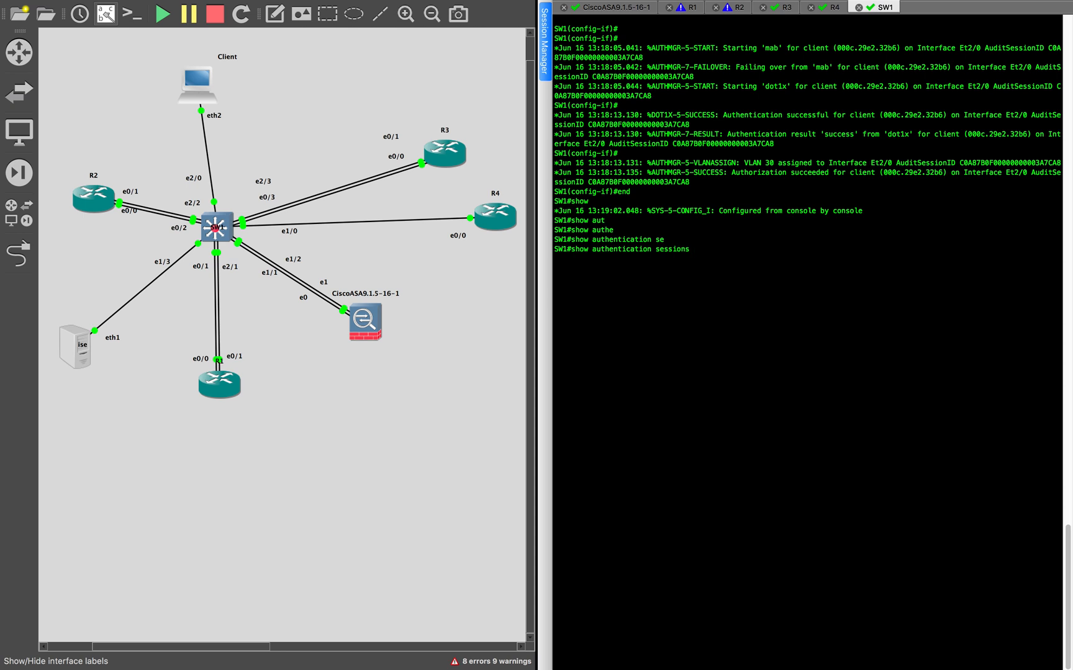
text(int e 2/0)
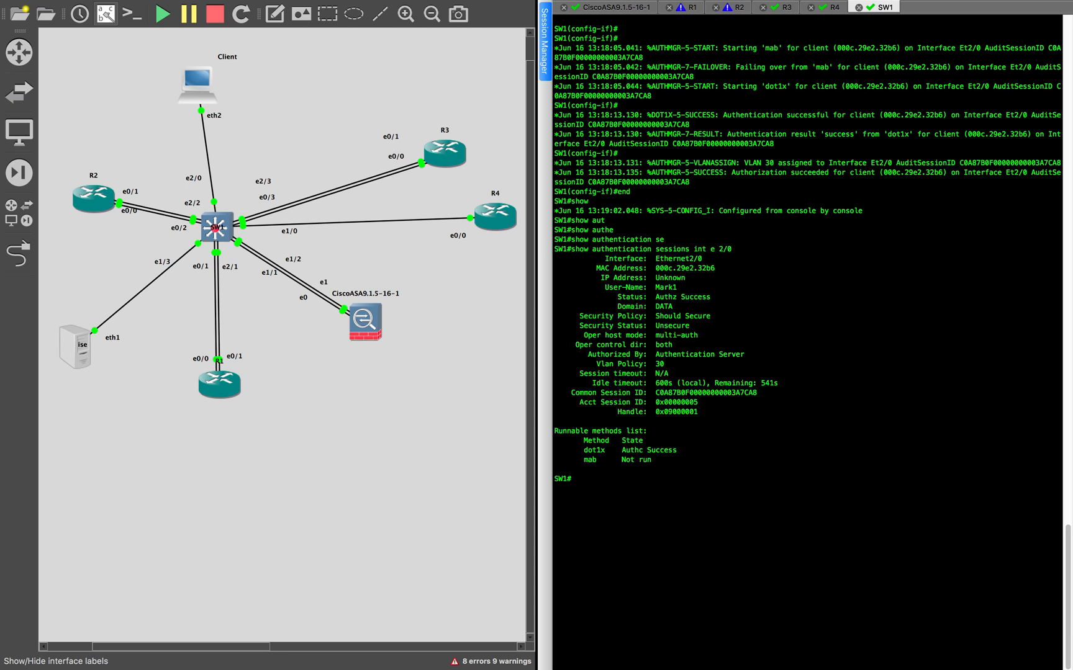
- Examine the User-Name and Vlan Policy entries in the authentication session output
drag(657, 287, 687, 288)
click(696, 346)
double_click(658, 365)
click(751, 306)
- Switch to the Windows client, close its Command Prompt and search for cmd to launch a new one
key(ctrl+Right)
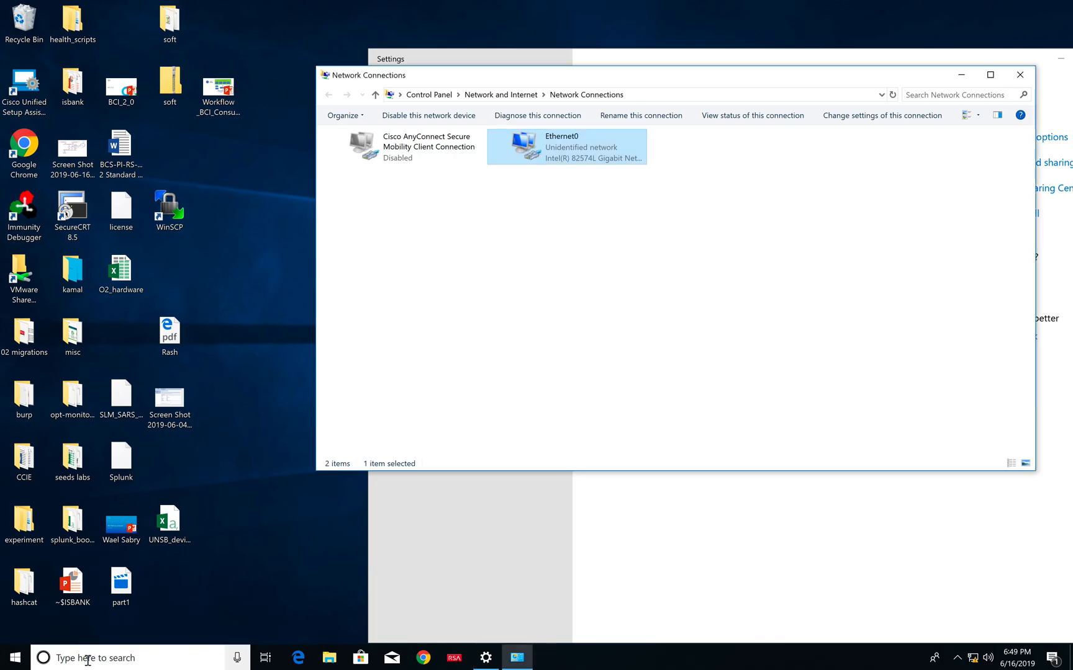
click(88, 660)
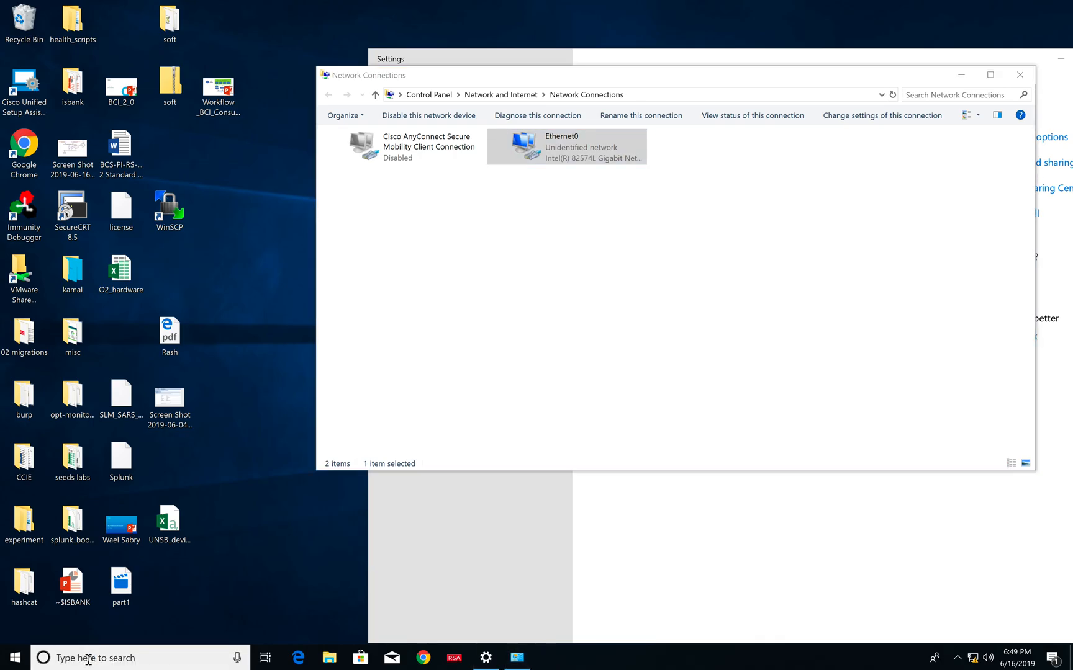
text(d)
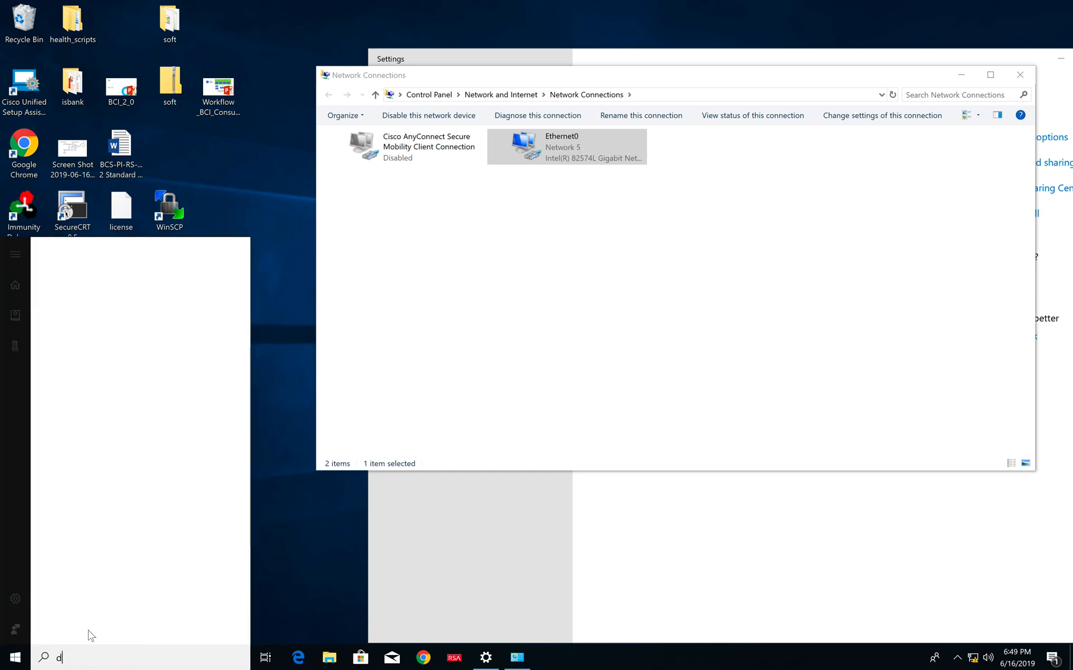
text(cm)
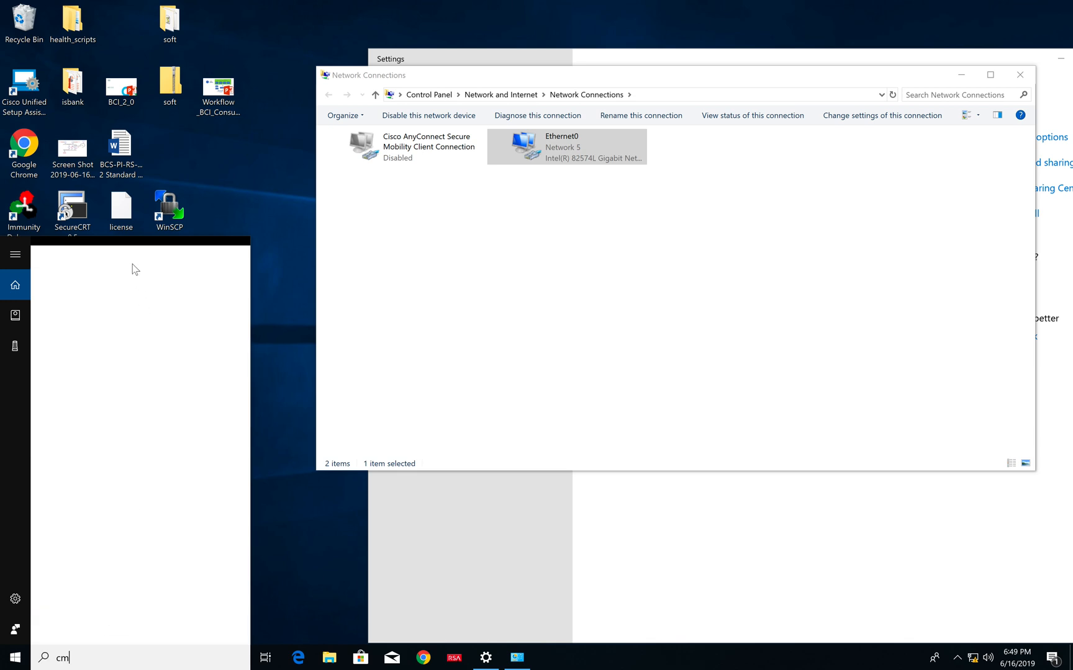
text(d)
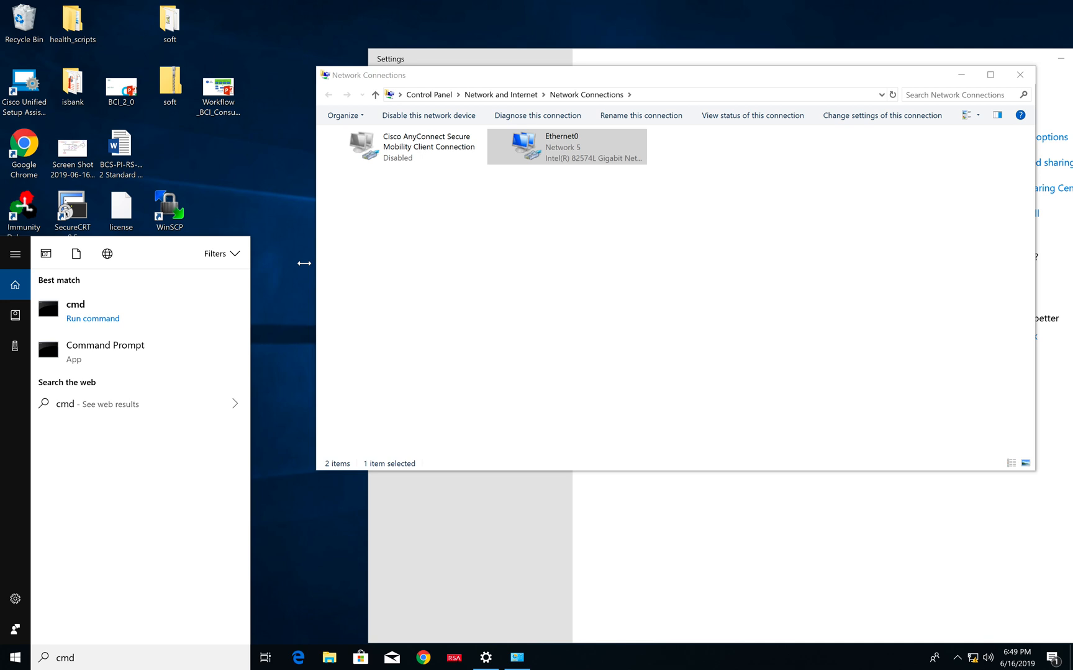
- Examine the dot1x authentication result logged for Et2/0 on the SW1 console
key(ctrl+Left)
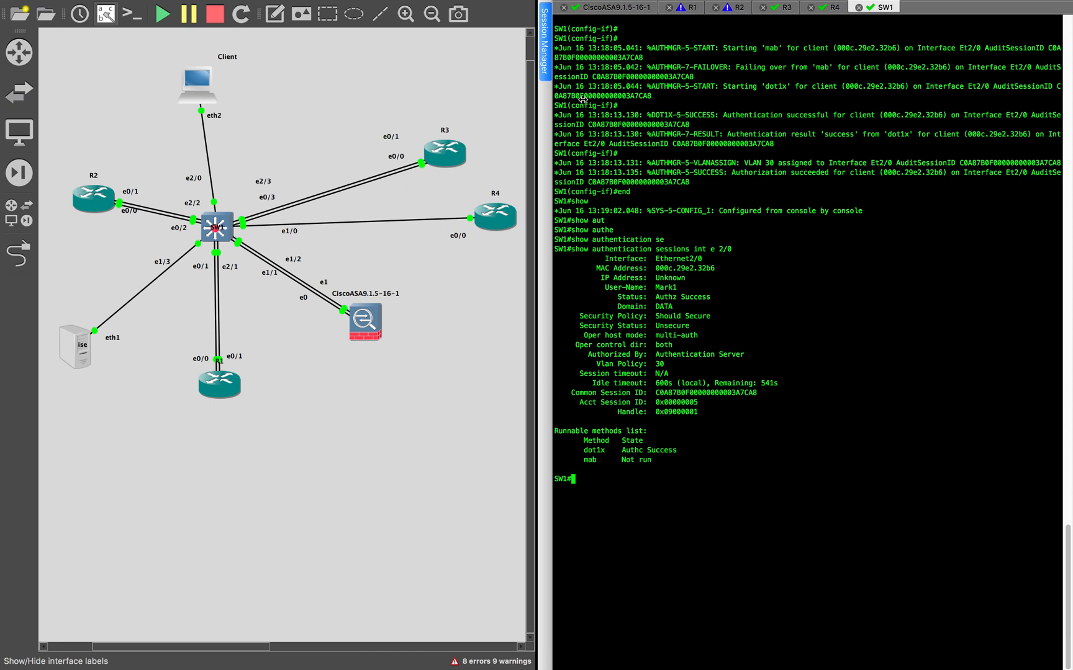
drag(703, 136, 814, 144)
click(795, 278)
- Return to the Windows client, dismiss the extra Command Prompt window and run ipconfig in the remaining one
key(ctrl+Right)
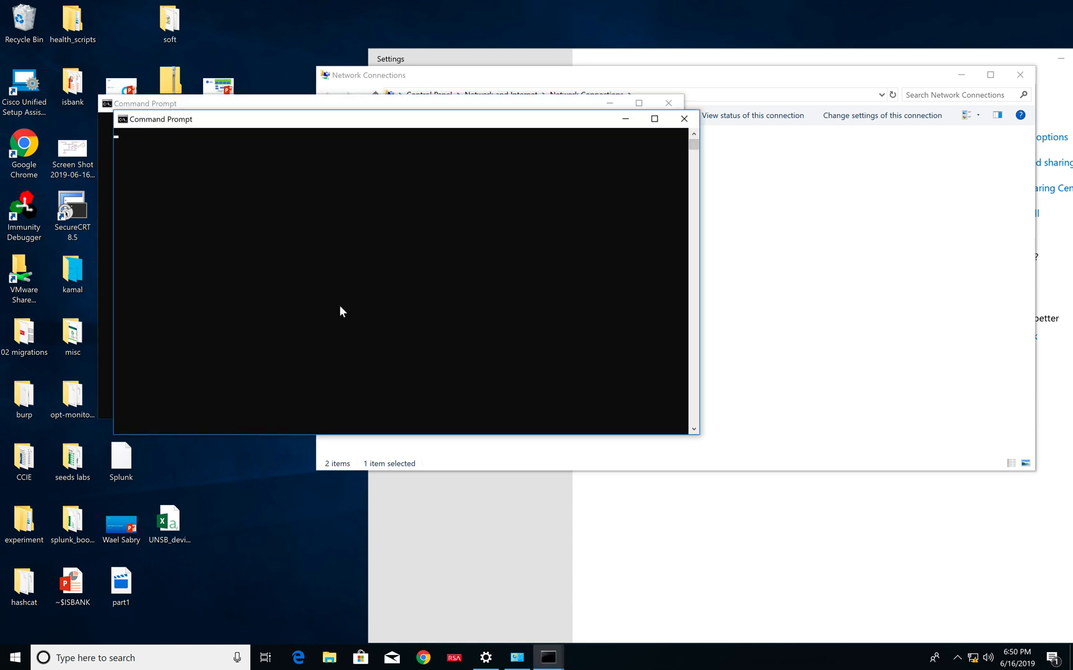
drag(391, 121, 530, 193)
click(447, 299)
click(428, 277)
click(823, 192)
click(573, 189)
text(ipconfig)
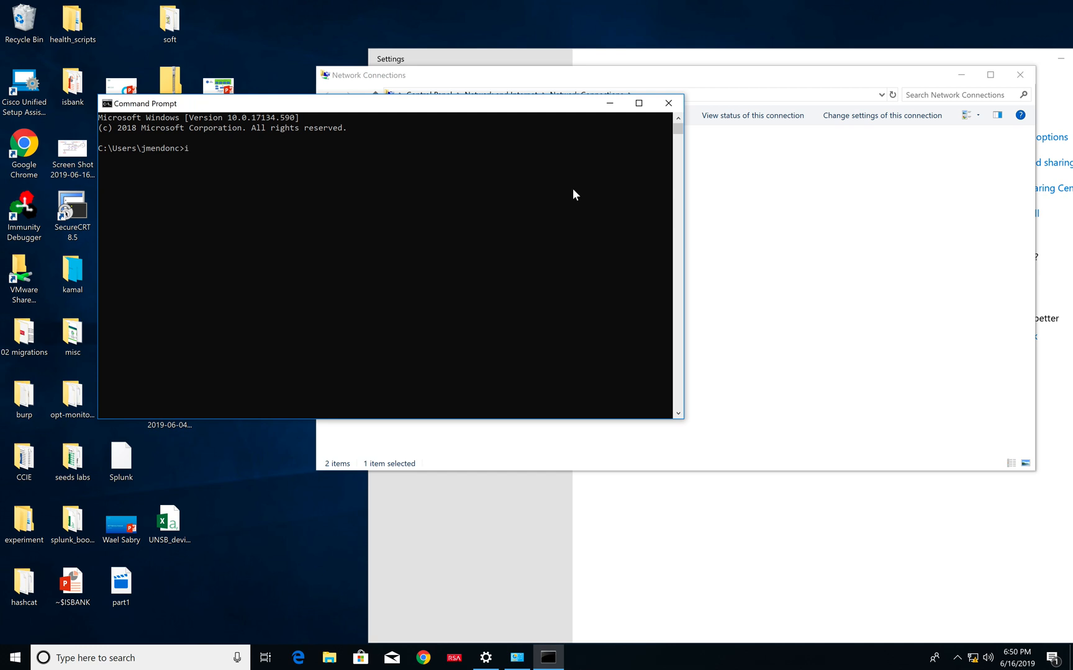
key(Return)
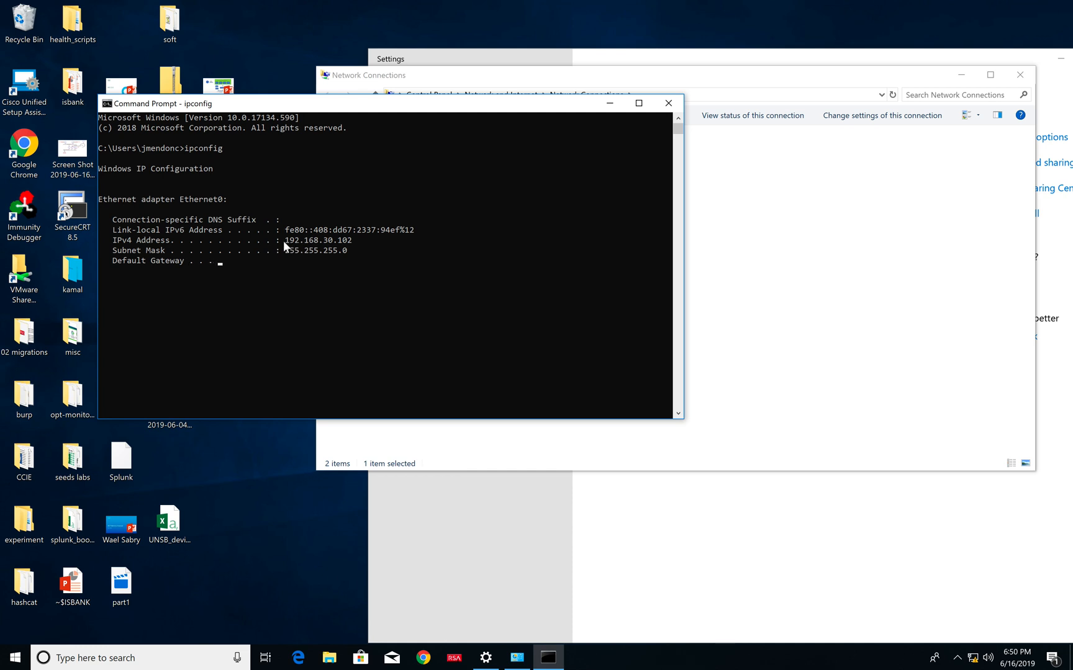
- Examine the IPv4 address in the ipconfig output, shift the window slightly and let the paused output finish
drag(281, 240, 351, 242)
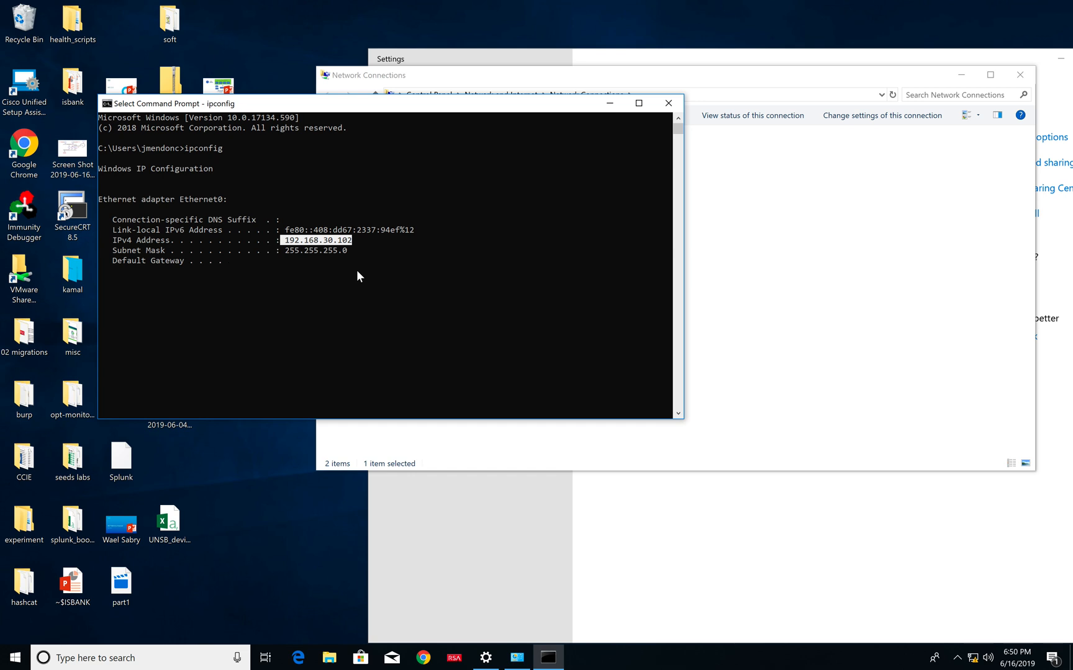
click(291, 311)
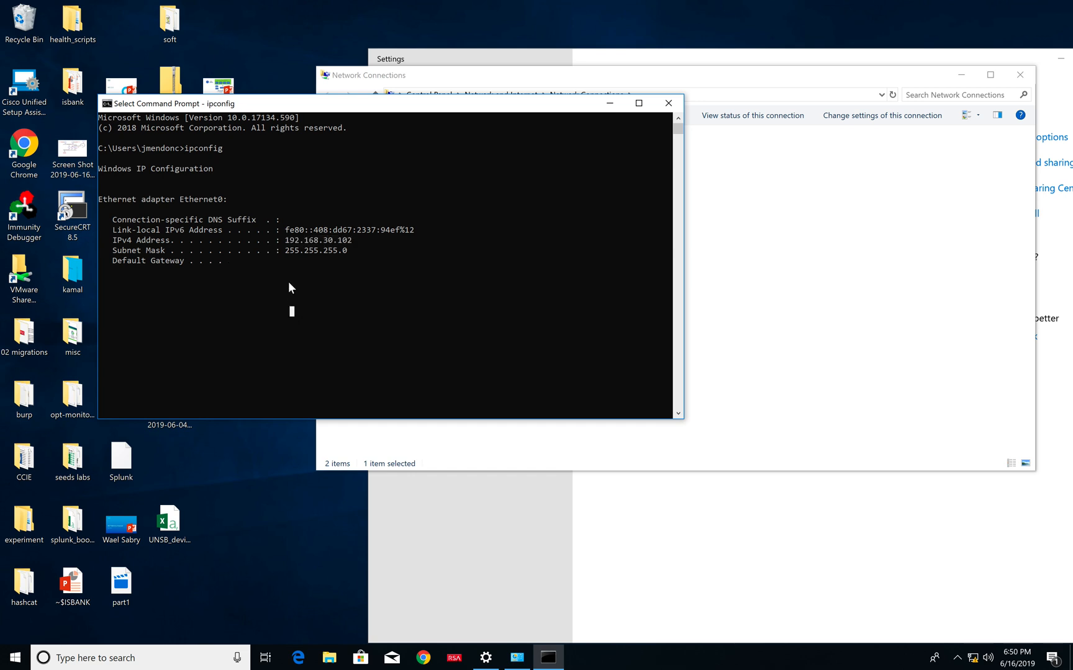
click(283, 261)
click(301, 280)
click(304, 353)
click(331, 307)
click(601, 335)
mouse_move(518, 101)
mouse_down()
mouse_move(517, 208)
mouse_move(506, 112)
mouse_up()
click(422, 322)
key(Escape)
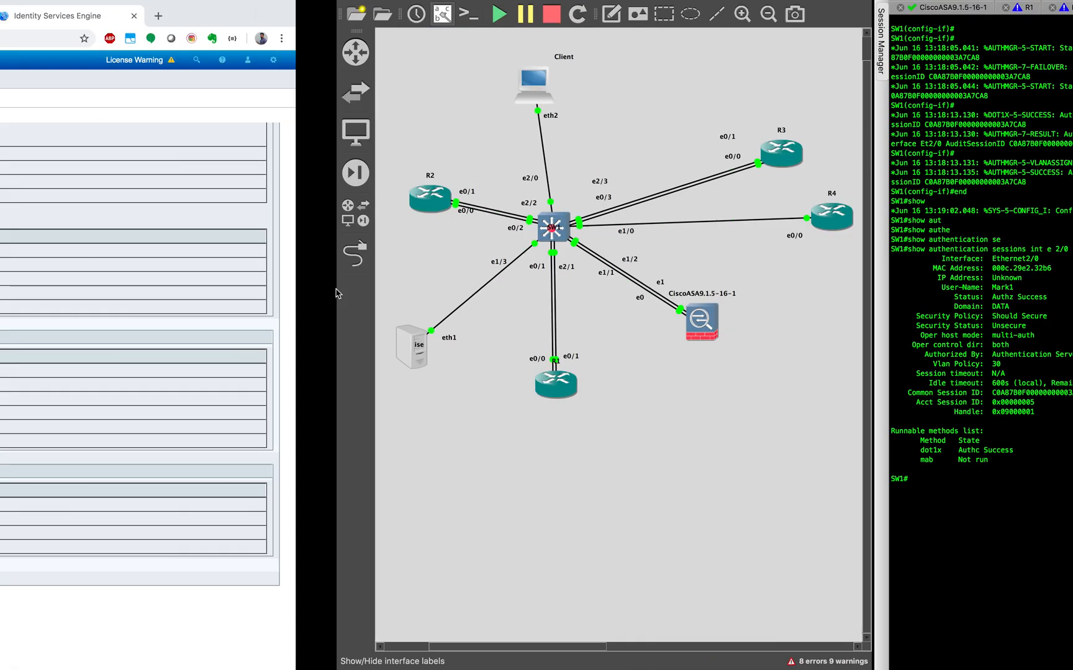
key(ctrl+Left)
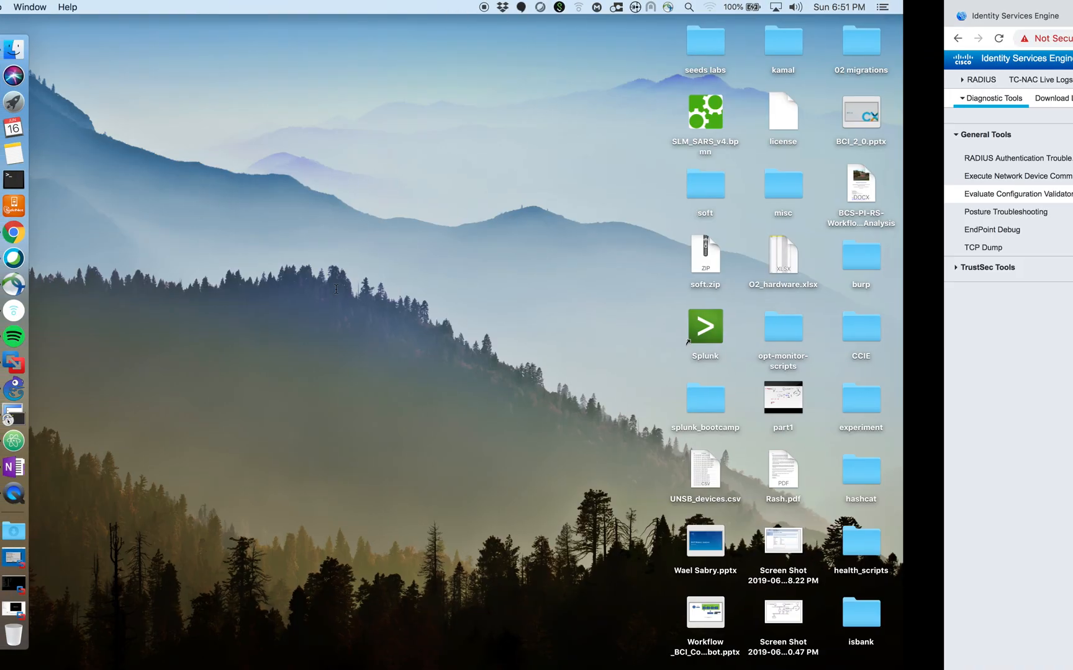
key(ctrl+Right)
key(ctrl+Right)
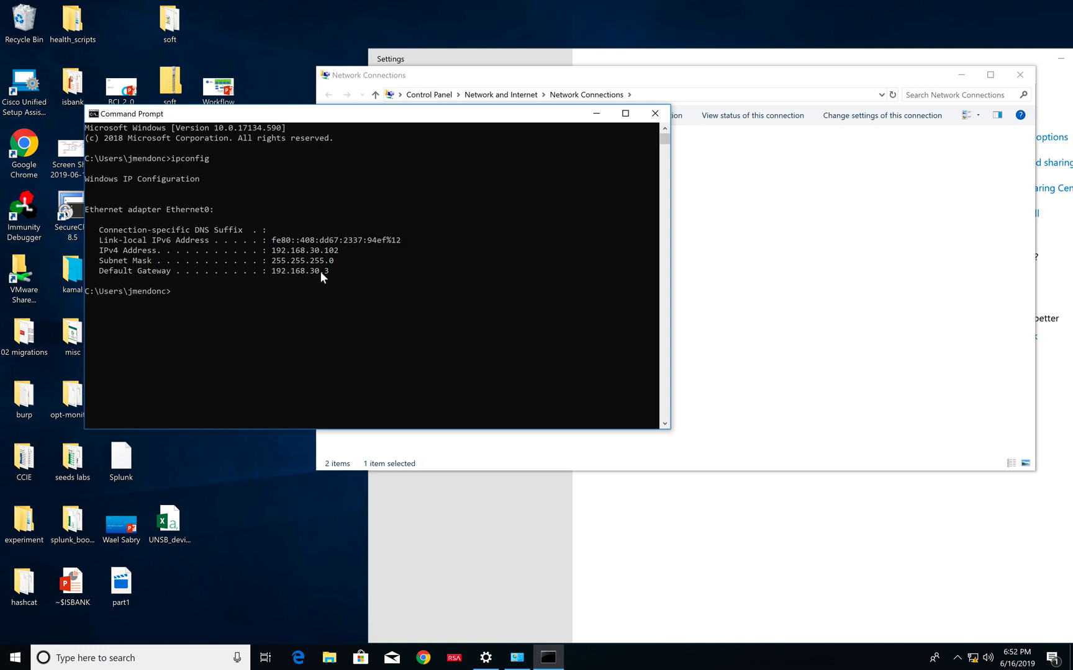
- Move the Command Prompt window aside and open the additional 802.1X settings in the Ethernet0 adapter's authentication properties
click(312, 322)
drag(505, 105, 501, 134)
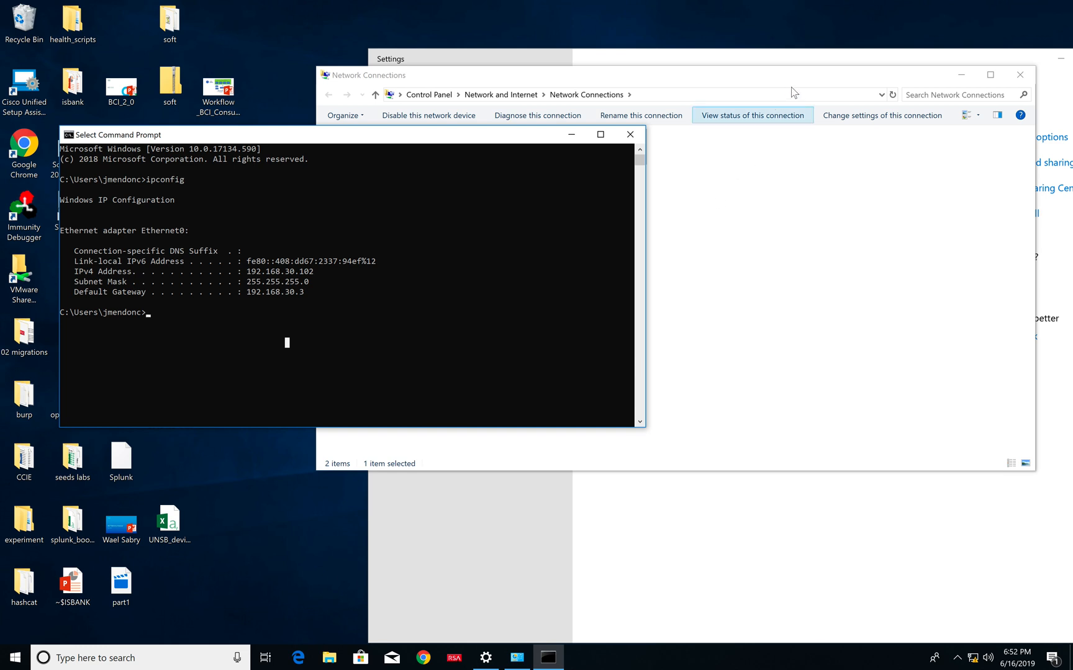
click(745, 132)
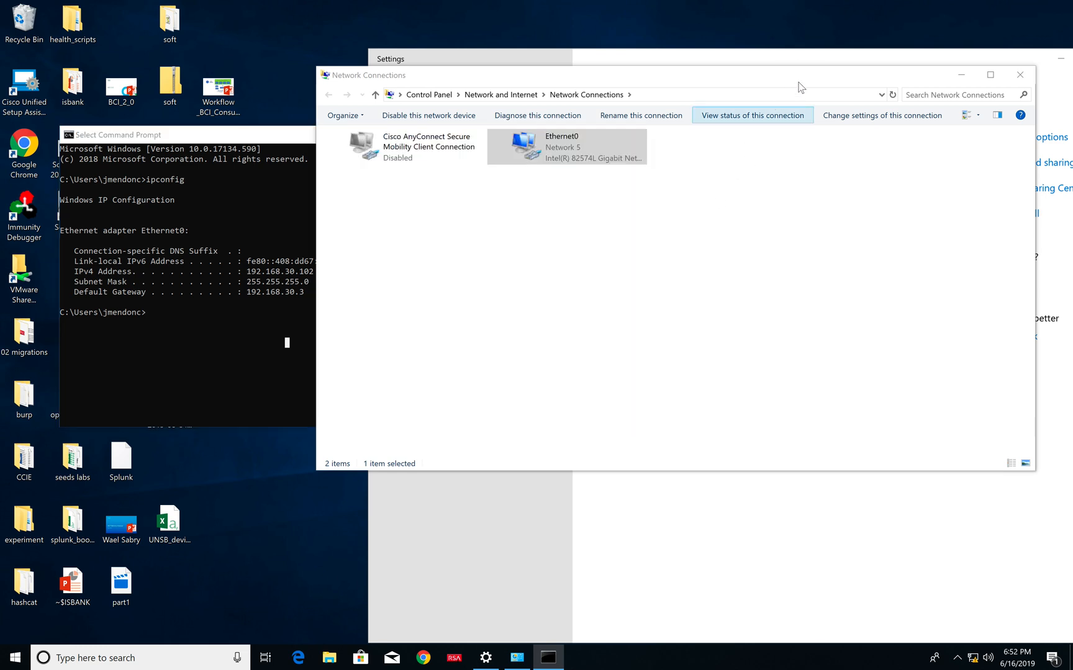
right_click(628, 148)
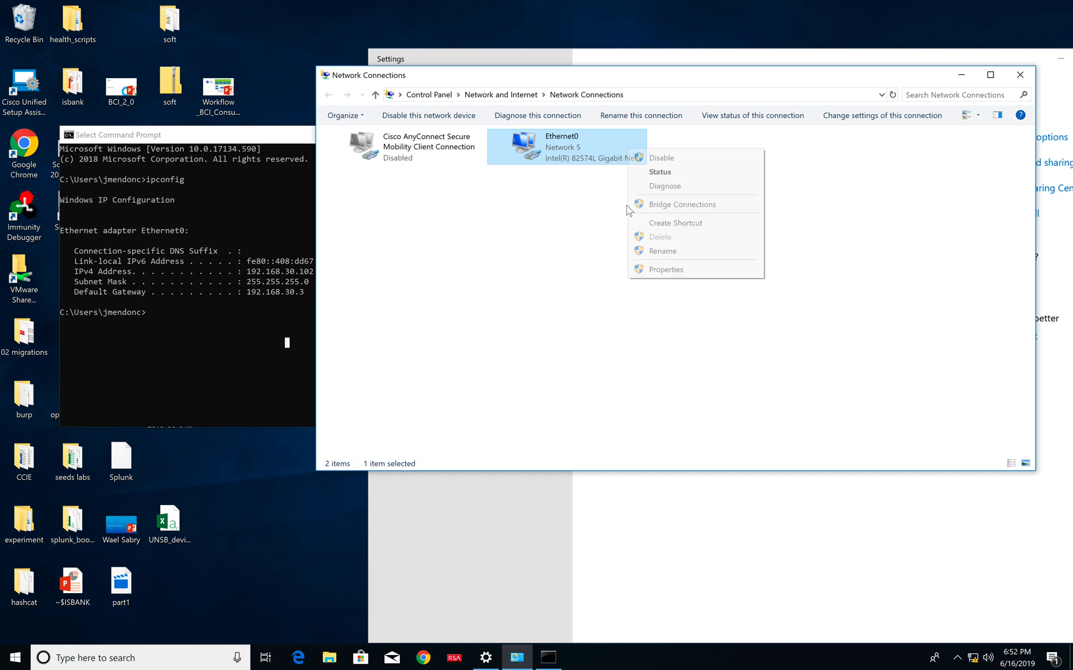
click(660, 269)
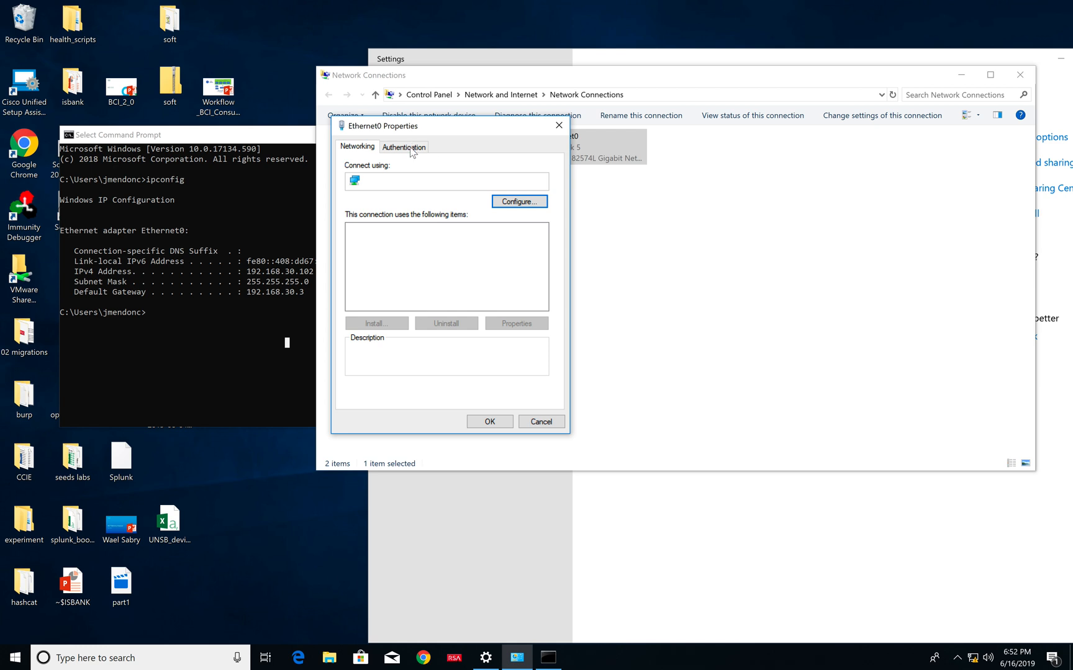
click(412, 152)
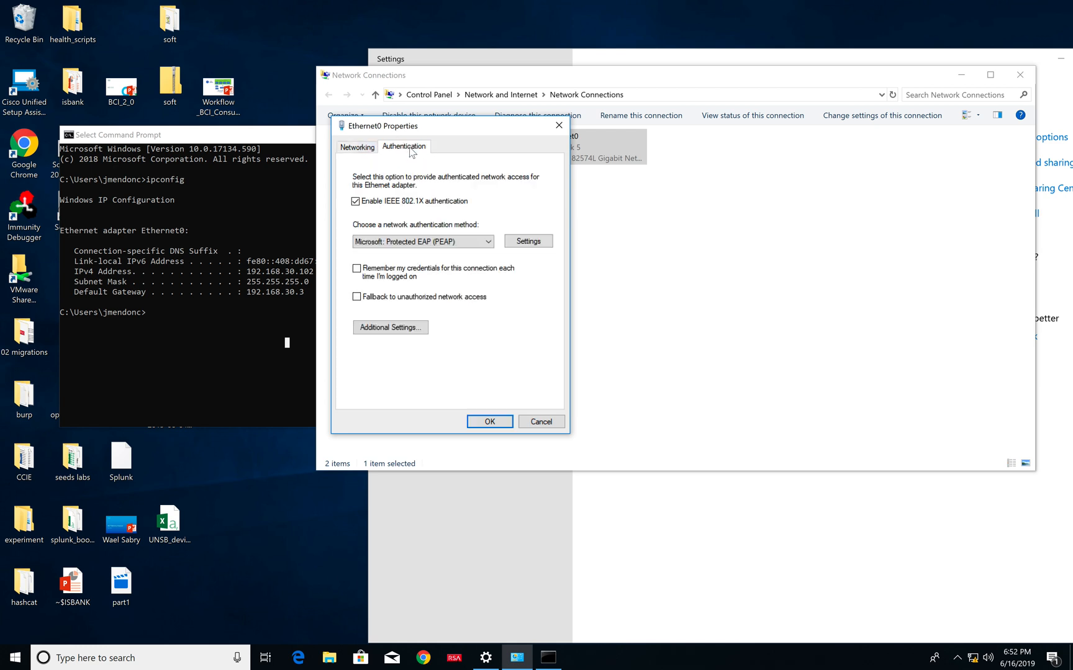
click(423, 328)
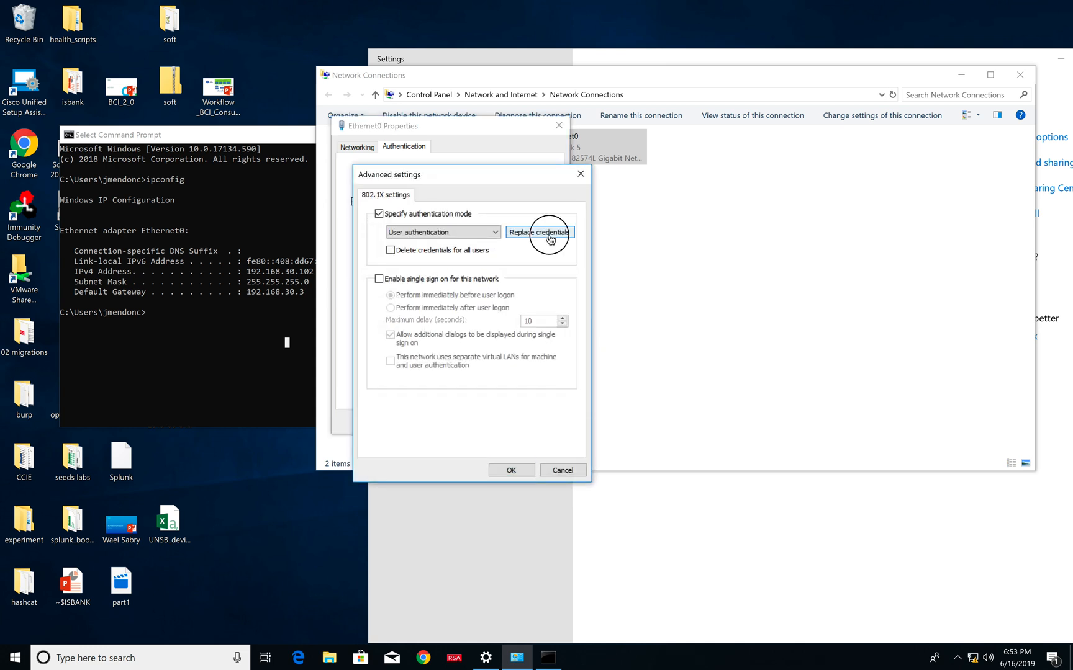
- Replace the saved 802.1X credentials with user name Sales1 and the account password, then accept the settings and close the Ethernet0 properties
click(549, 238)
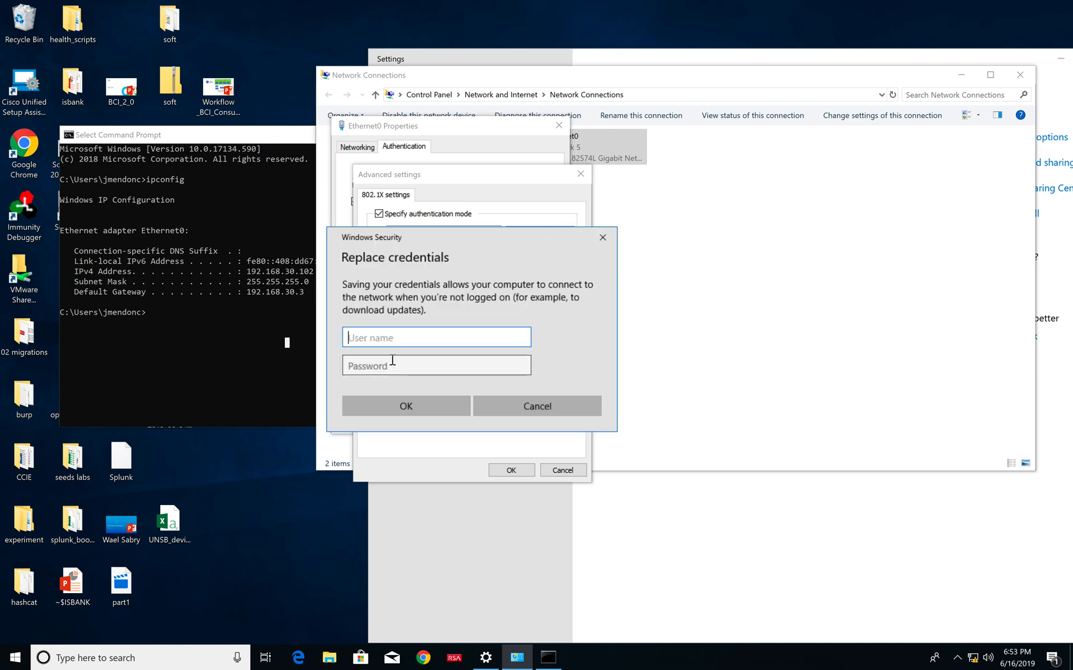
text(S)
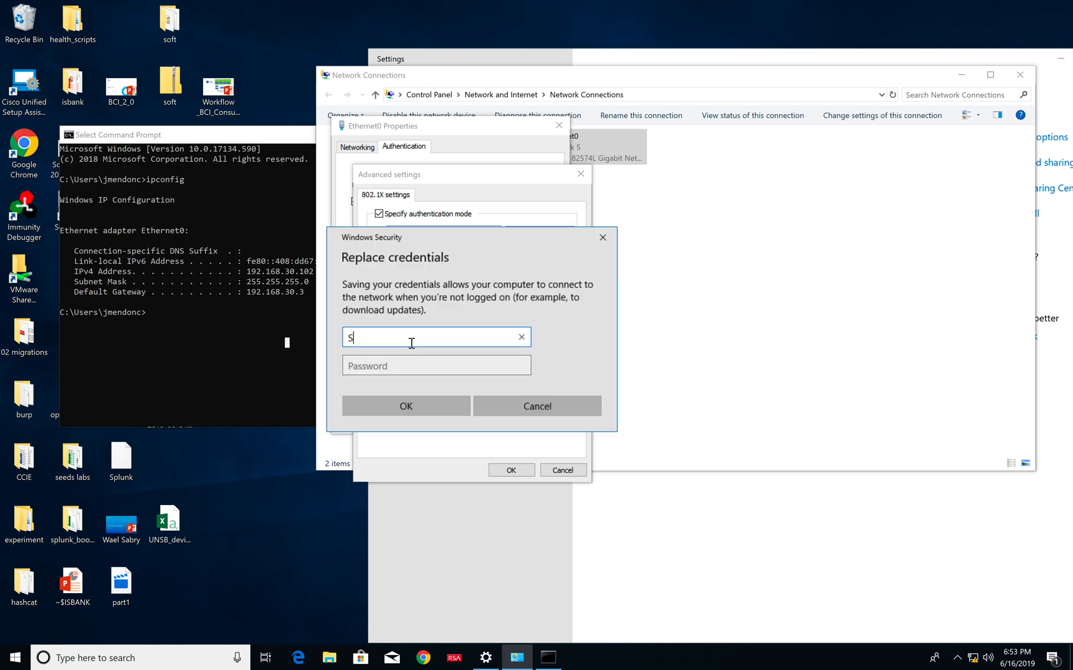
text(ales1)
click(401, 365)
text(••••••••)
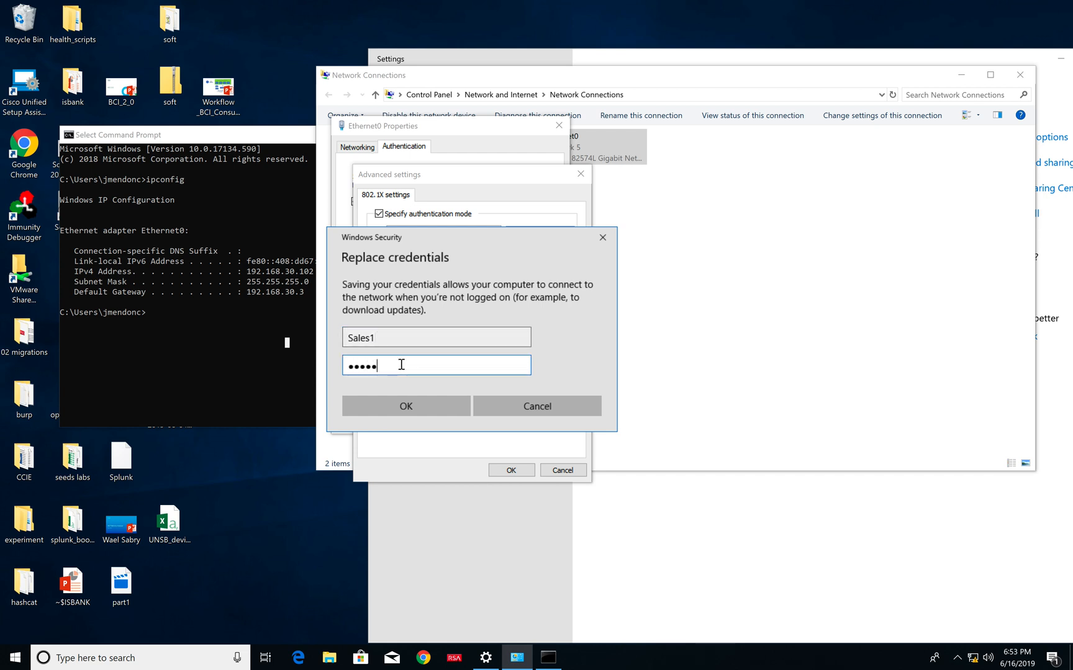
click(412, 400)
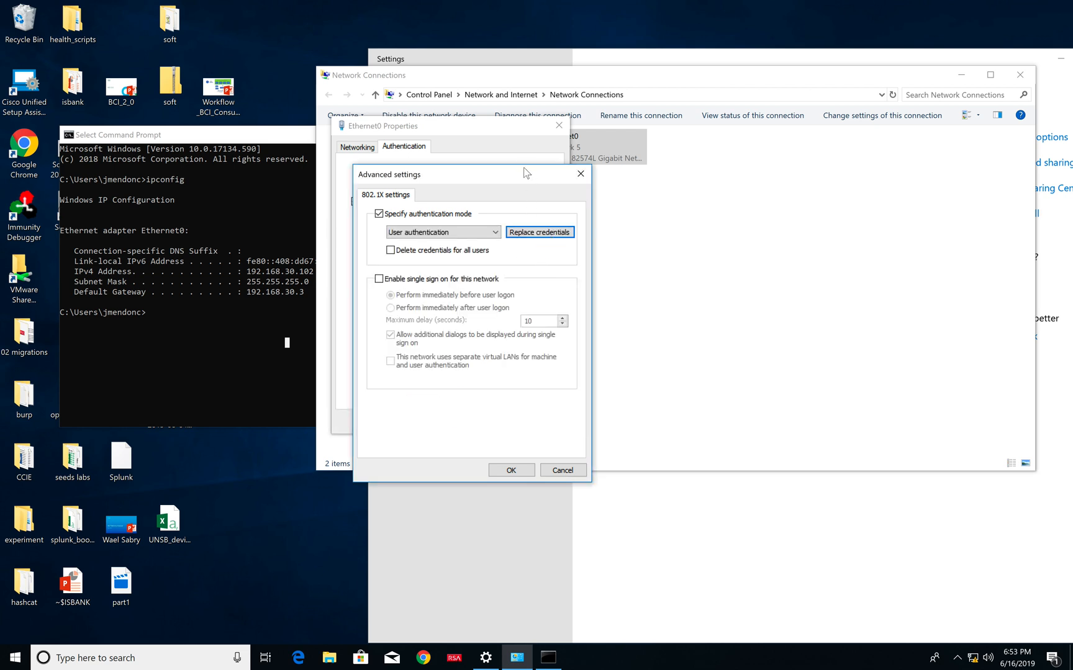
click(513, 470)
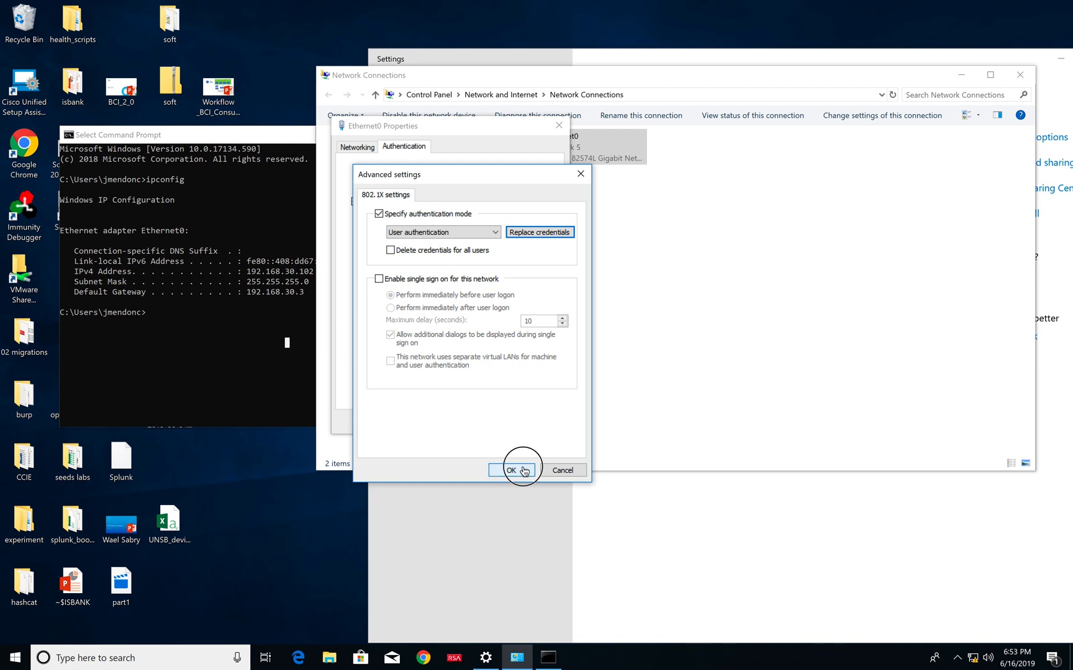
drag(519, 133, 410, 160)
click(389, 447)
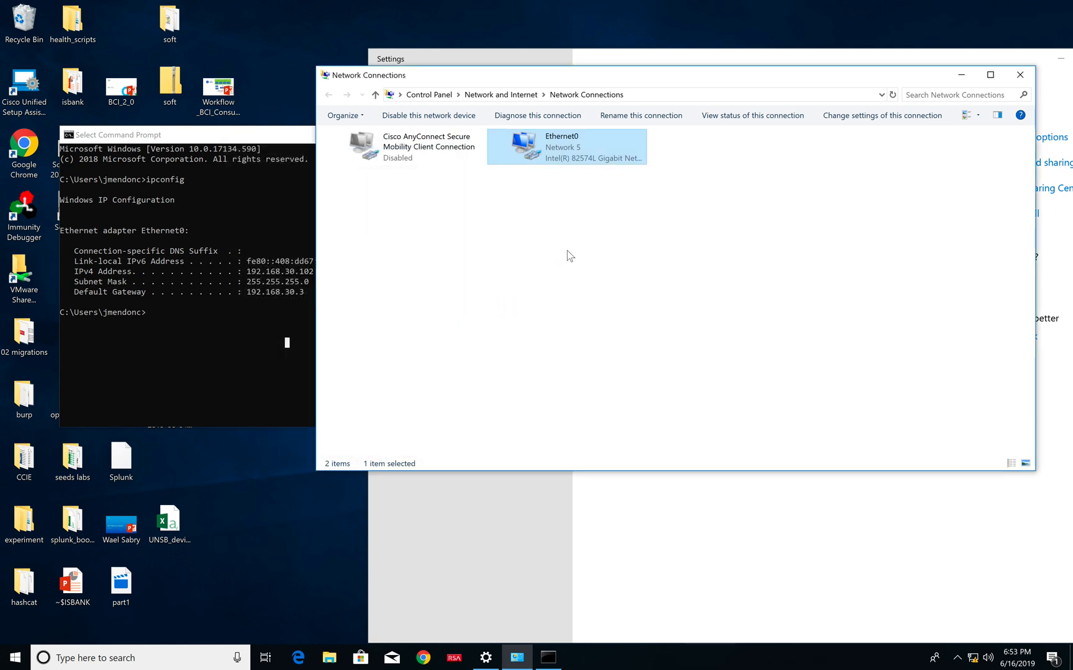
- Switch to the SW1 console and examine the latest dot1x authentication and VLAN assignment messages for Et2/0
key(ctrl+Left)
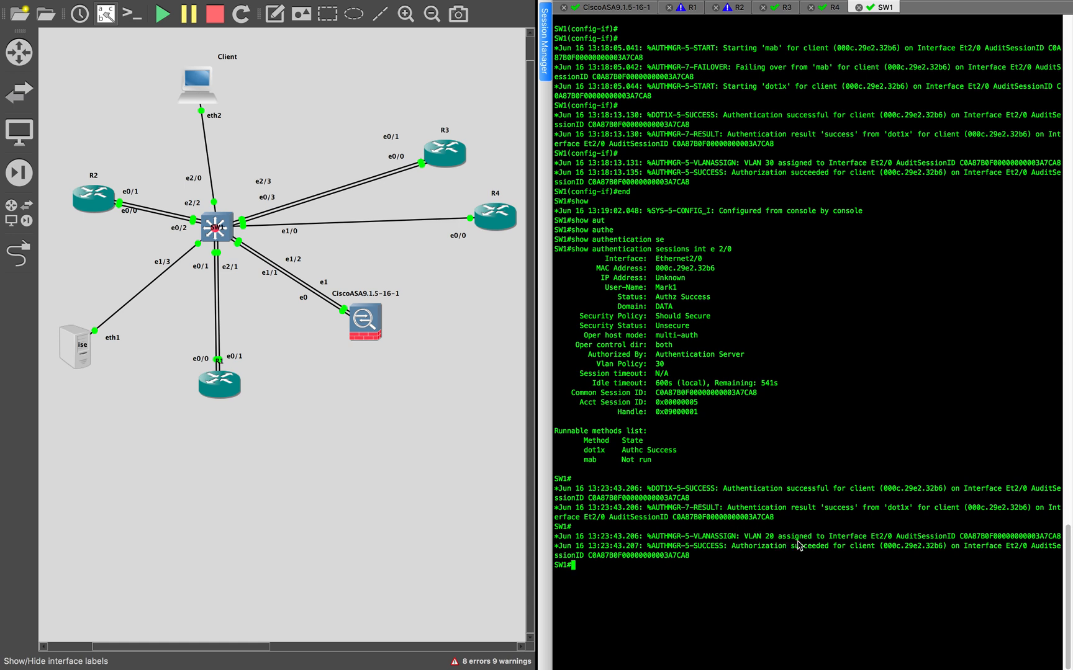
drag(812, 508, 882, 509)
click(824, 440)
key(ctrl+Right)
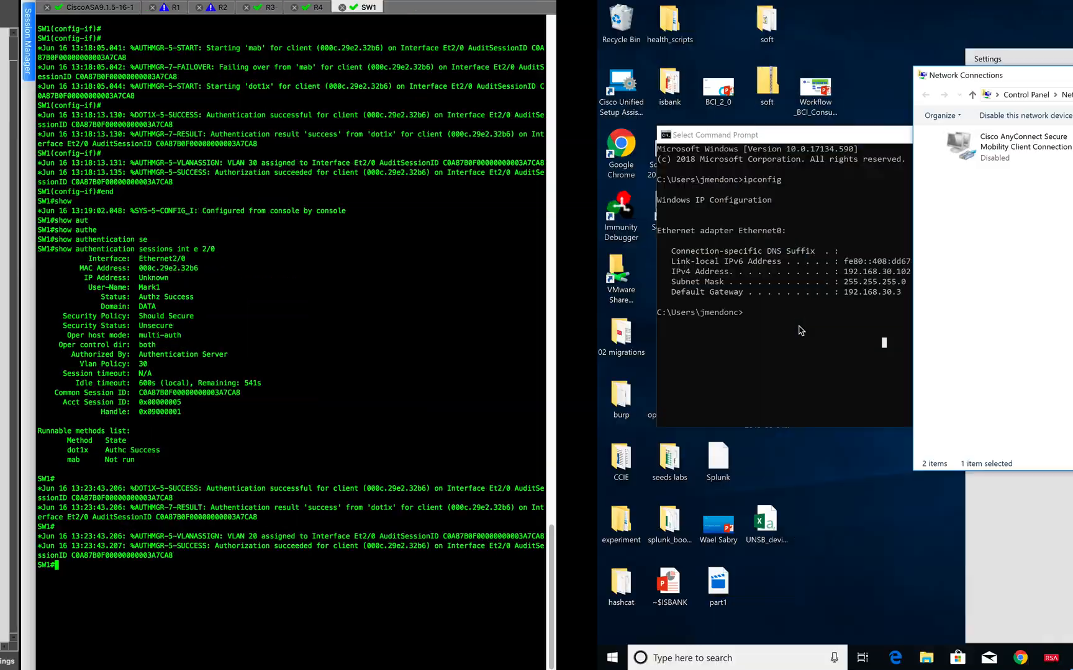
key(ctrl+Left)
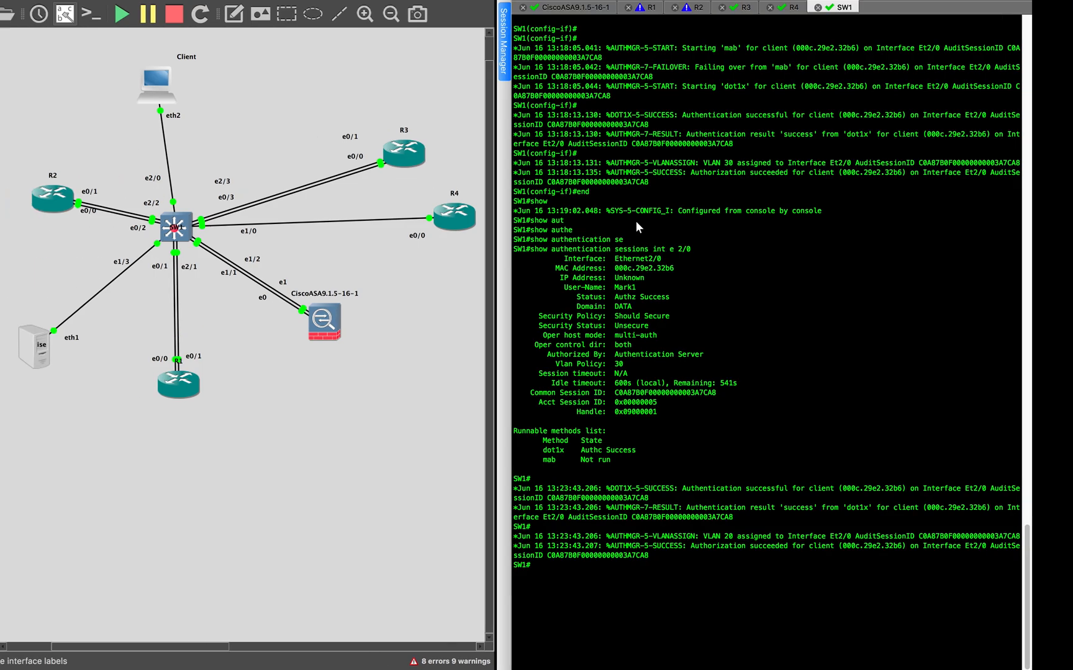
- Run show authentication sessions int e 2/0 again on SW1 and examine the session's VLAN policy and user name
click(799, 402)
key(Up)
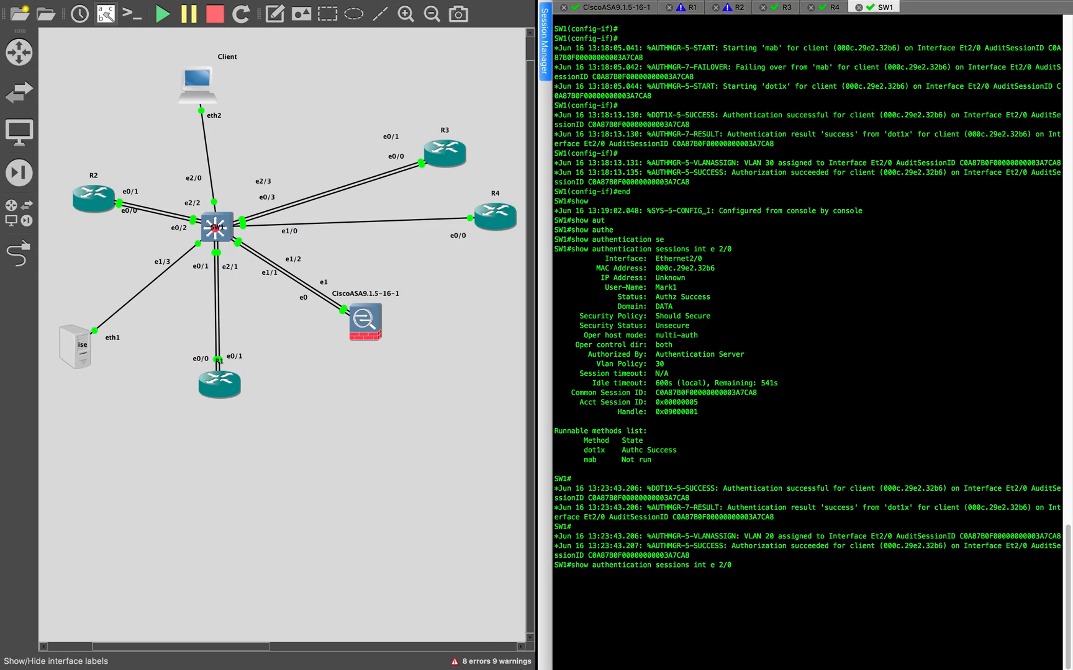
key(Return)
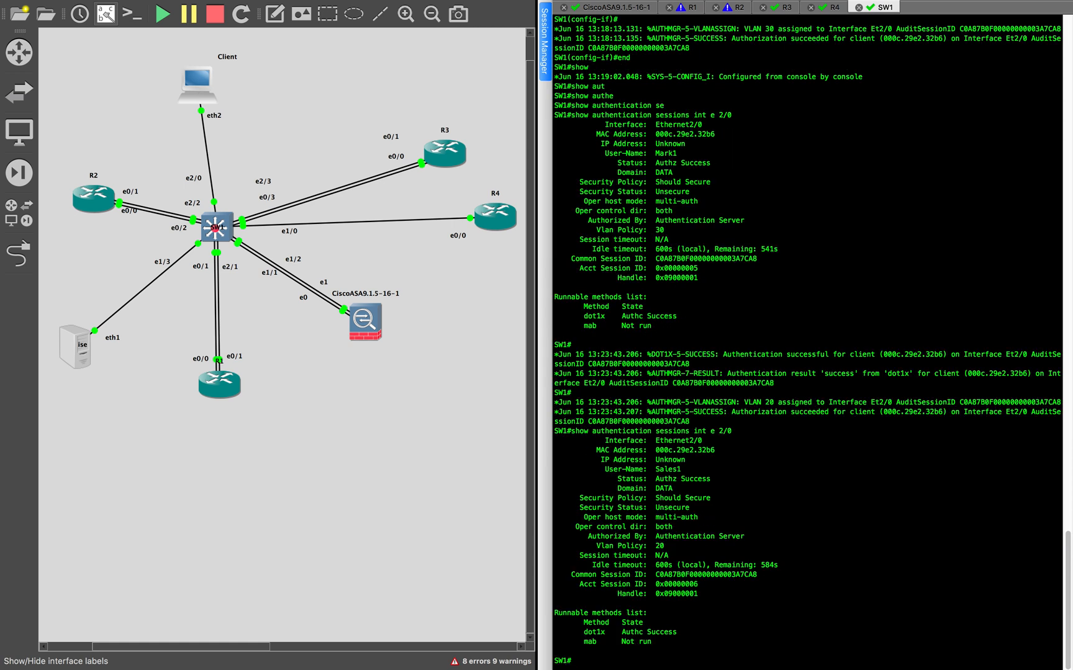
drag(589, 547, 664, 549)
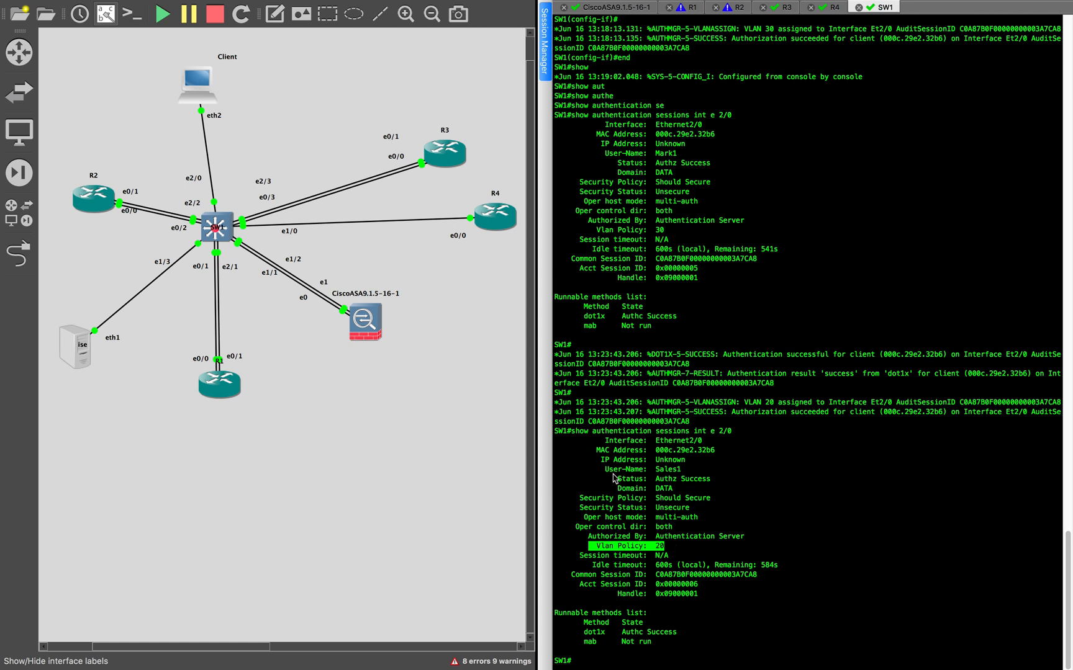
drag(602, 469, 713, 468)
click(731, 259)
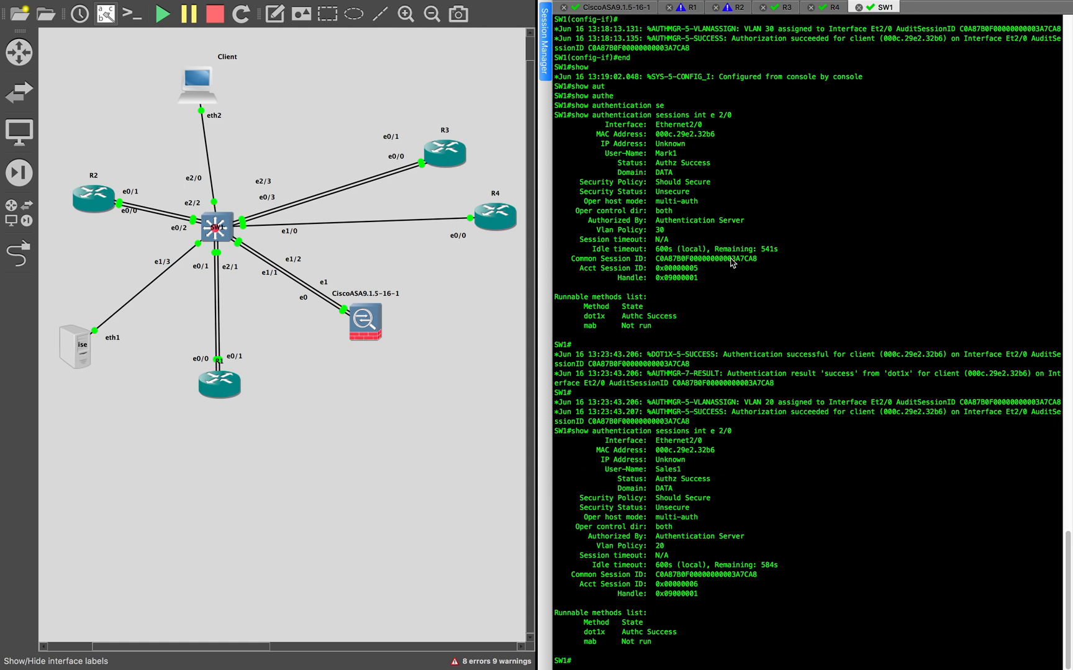
- Return to the Windows client and run ipconfig again in the Command Prompt
key(ctrl+Right)
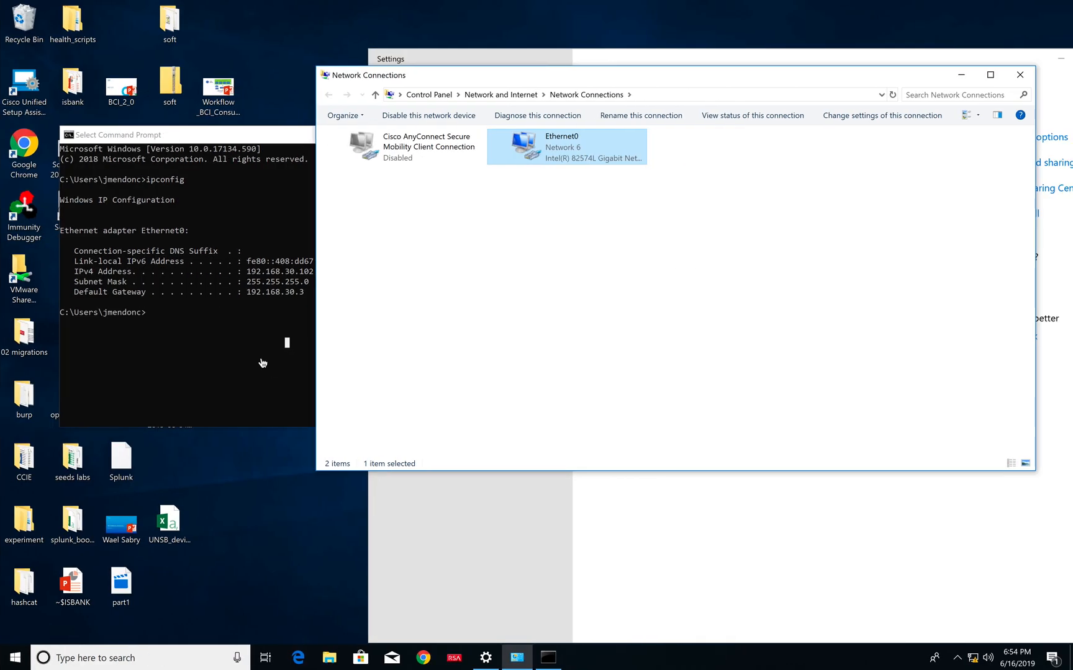
click(262, 360)
key(Up)
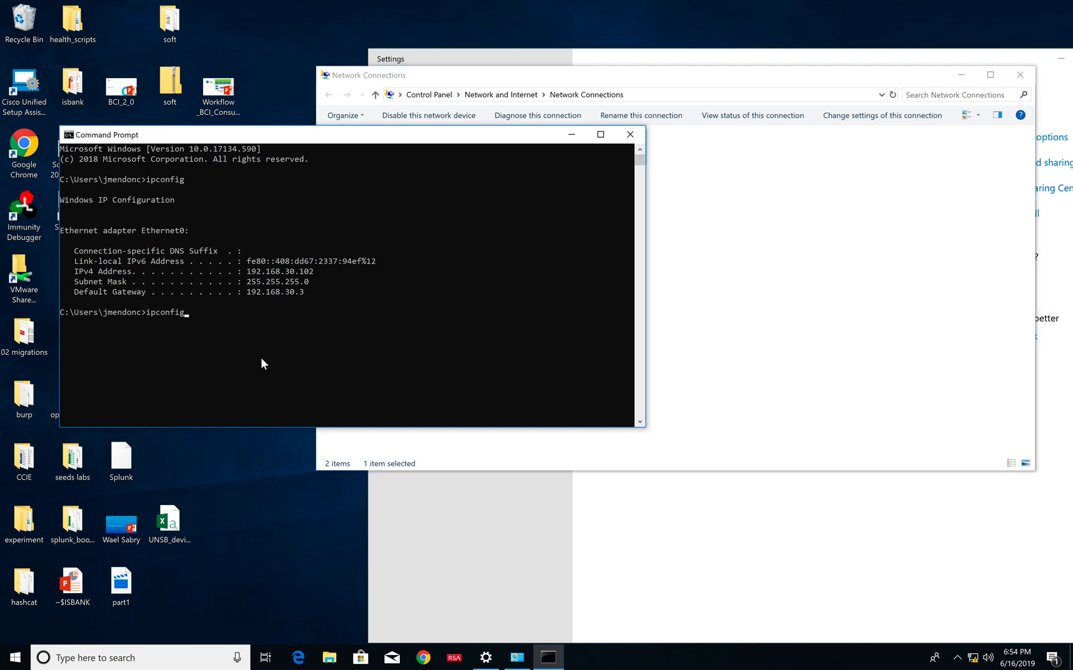
key(Return)
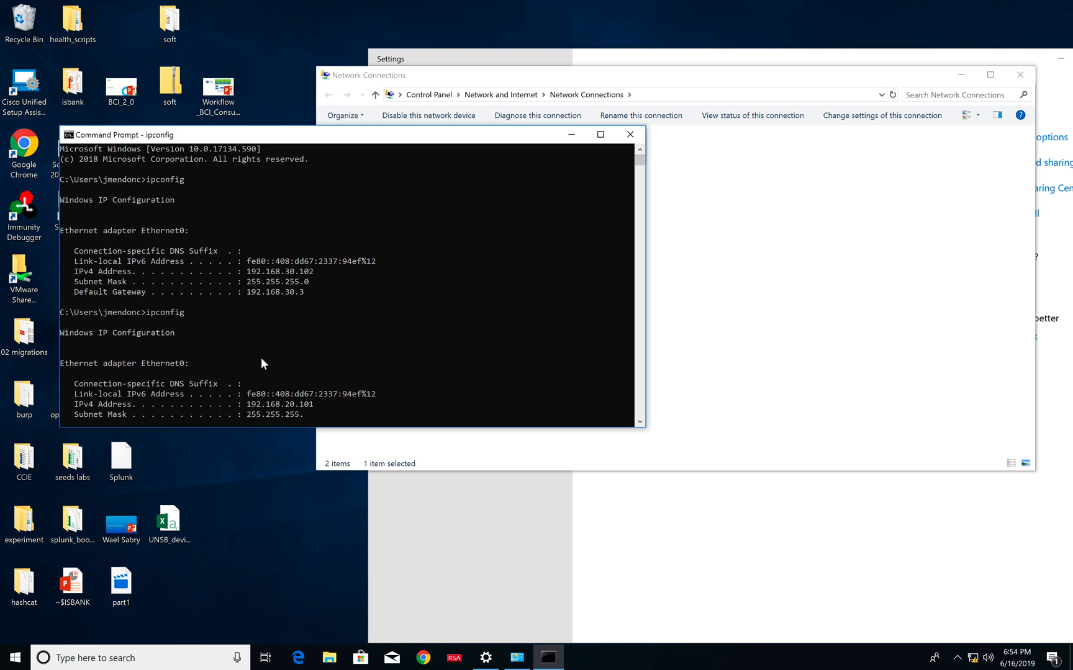
scroll(301, 337, down, 3)
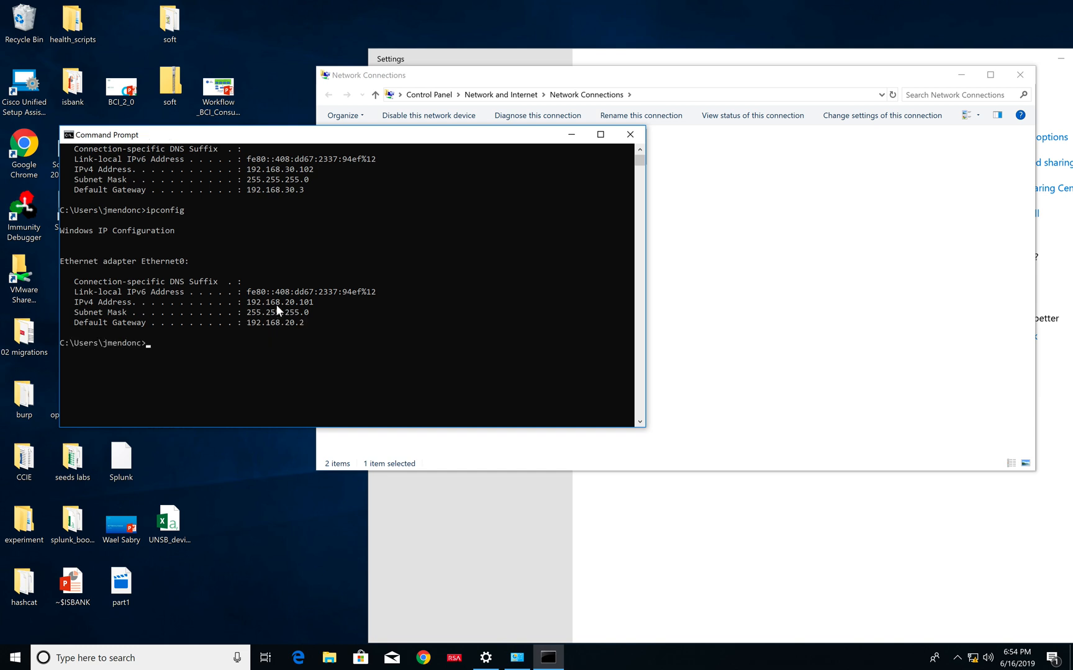
- Examine the IPv4 address and default gateway in the newest ipconfig output
drag(280, 302, 310, 323)
click(325, 343)
click(277, 353)
click(344, 353)
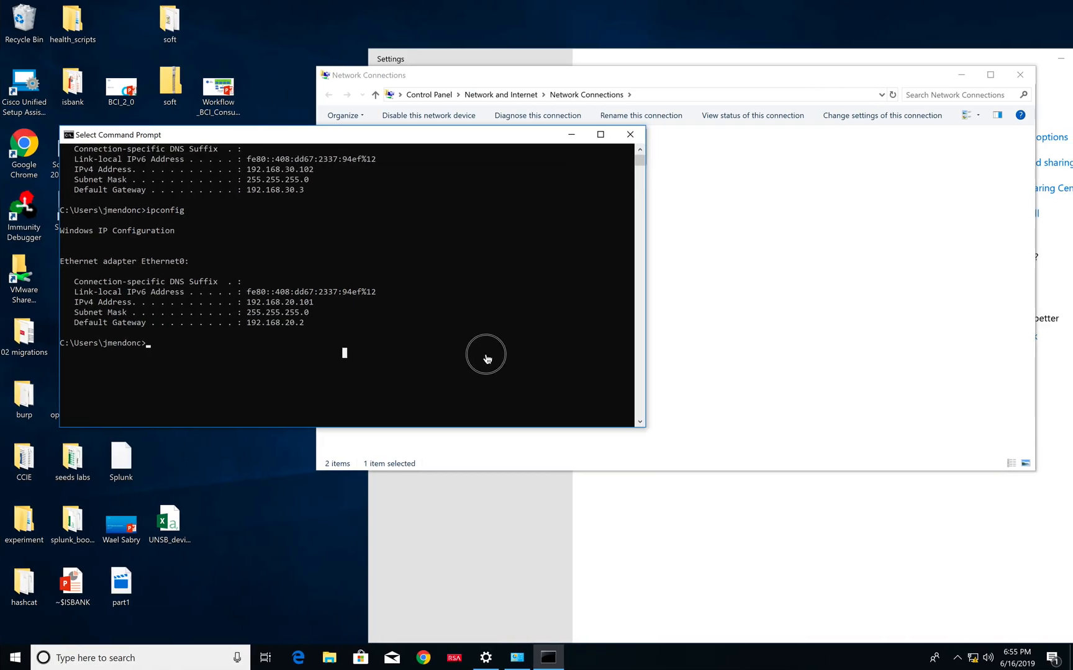
- Ping 192.1.20.4 from the Windows client, check the replies and switch back to the network topology and SW1 console
text(ping)
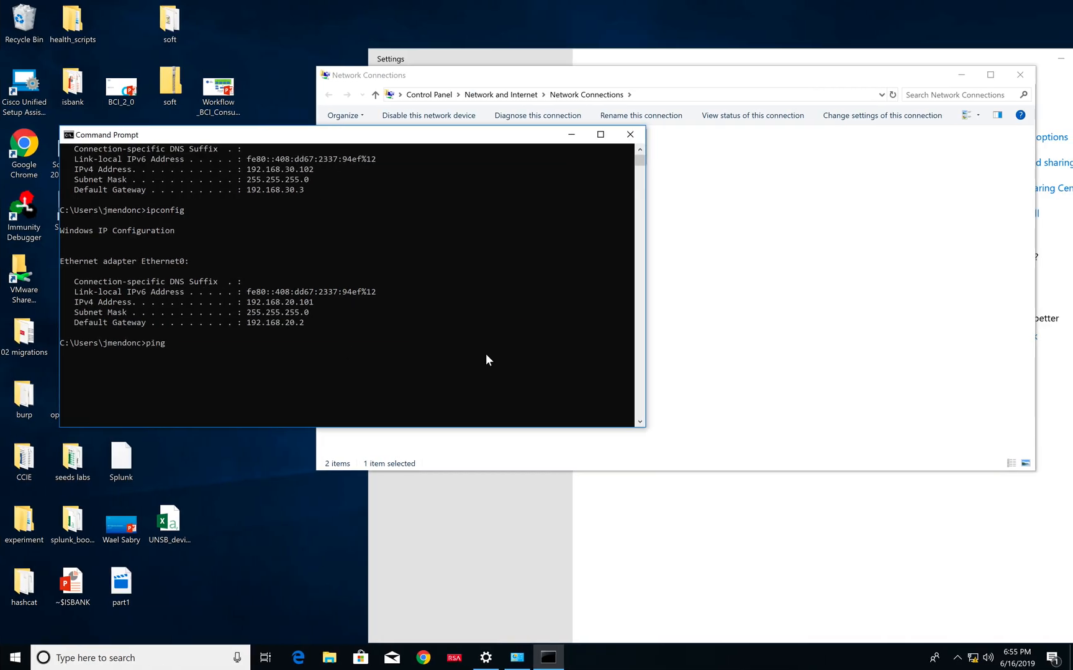
text( 192.1.20)
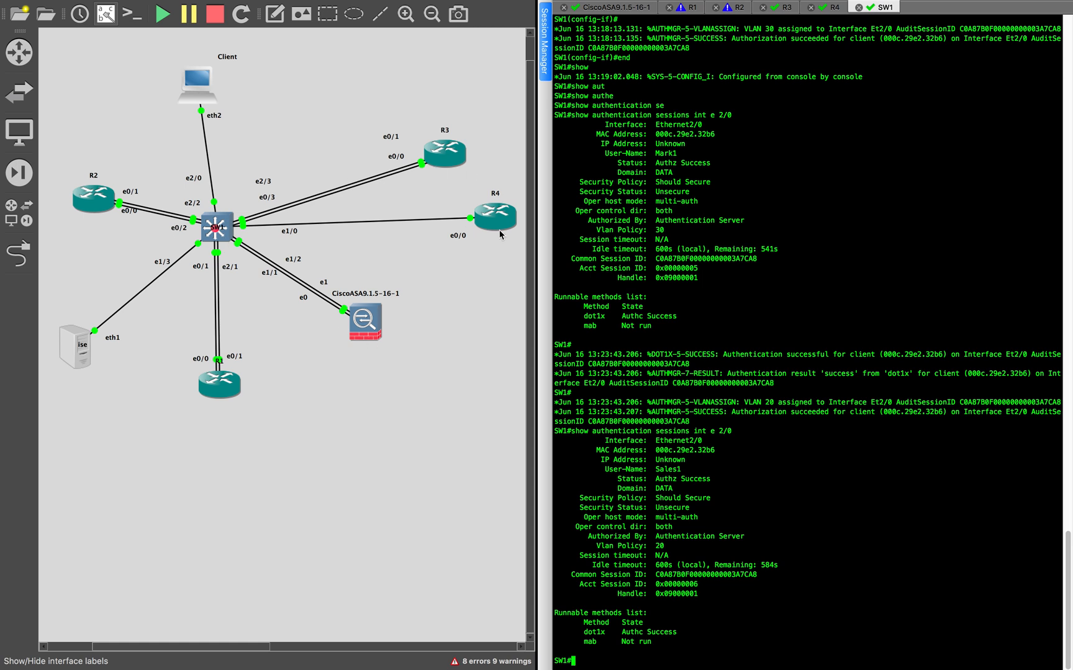
key(ctrl+Right)
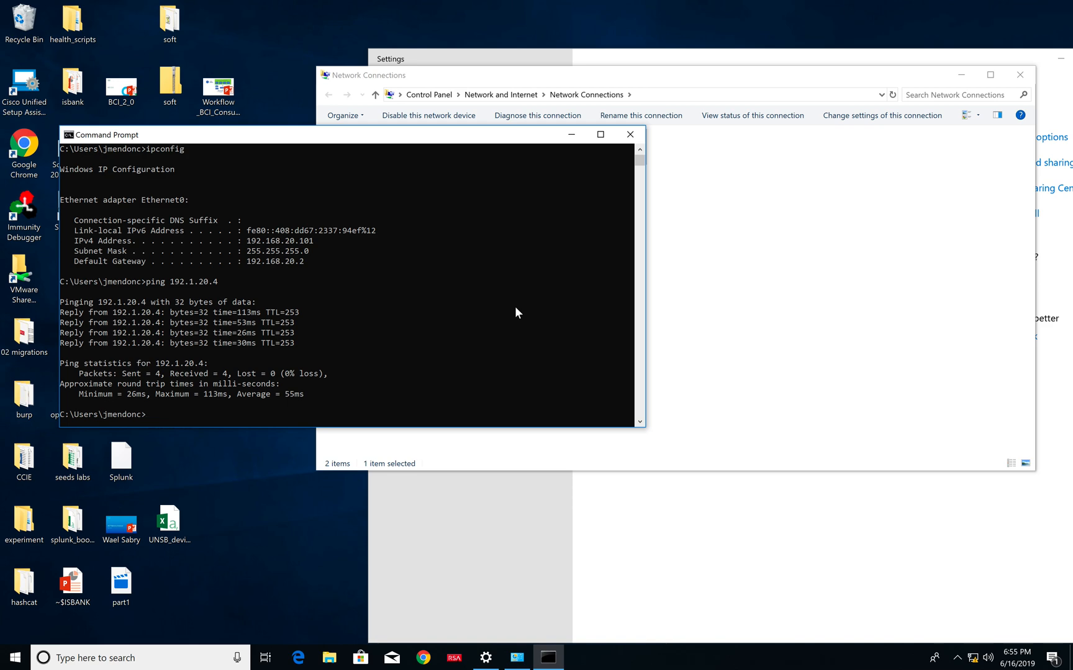
key(ctrl+Left)
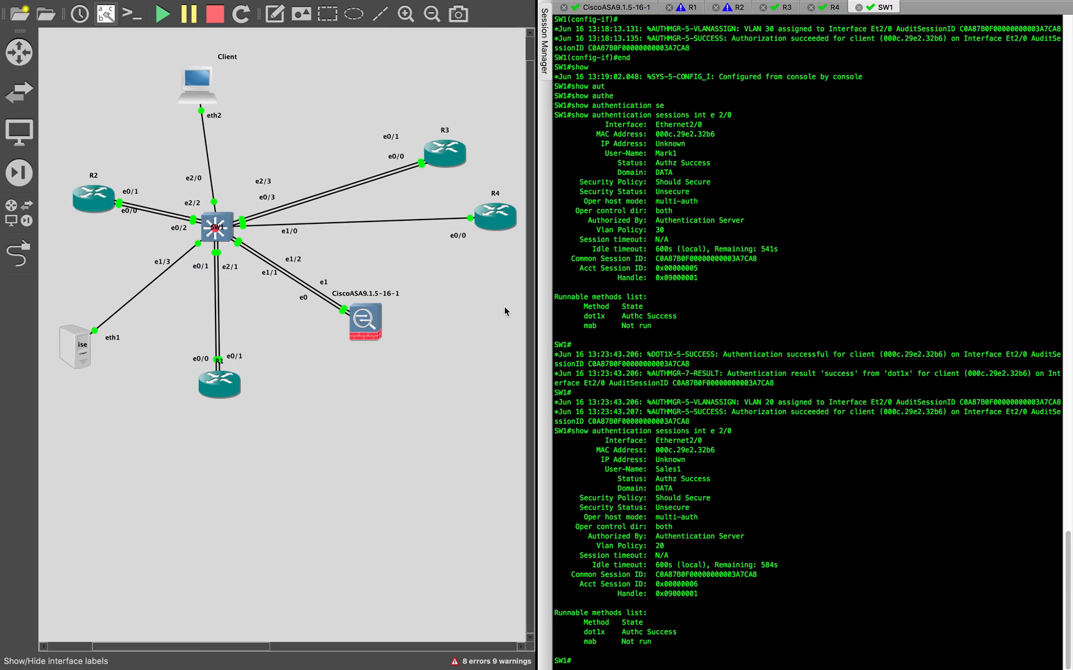
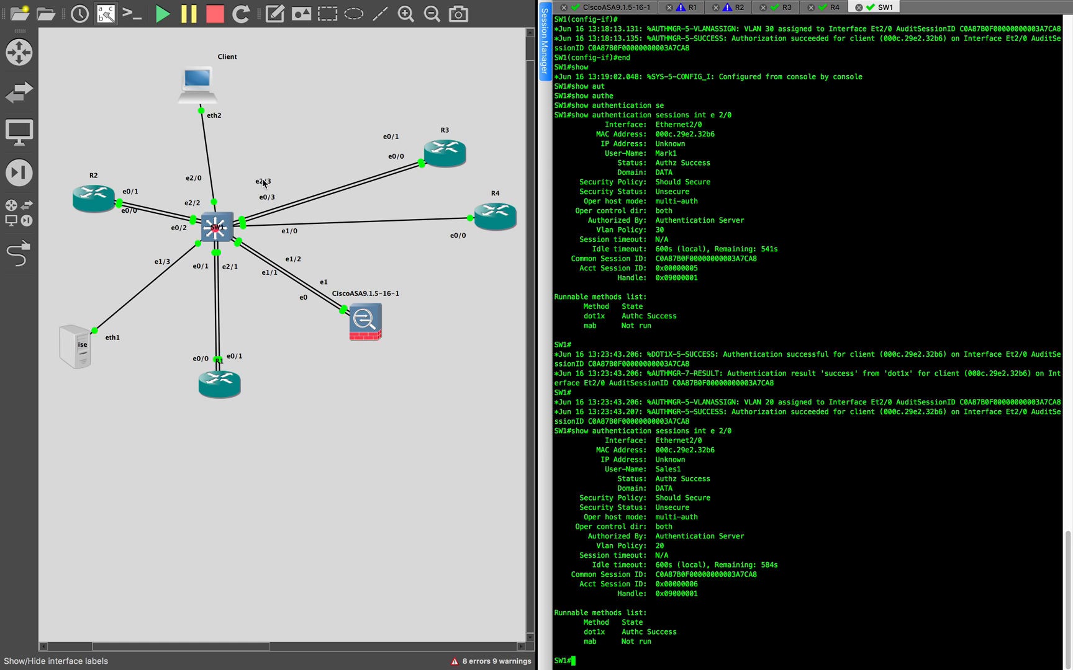
- Review the ipconfig and ping output on the Windows client again, then return to the topology and inspect the ISE and SW1 nodes
key(ctrl+Right)
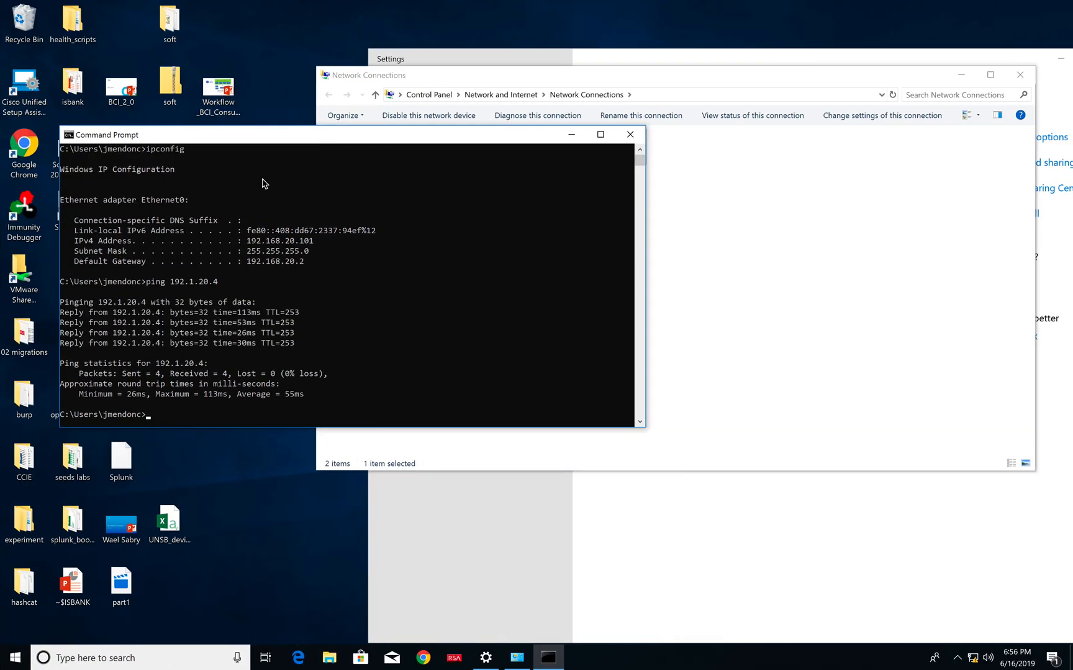
key(ctrl+Left)
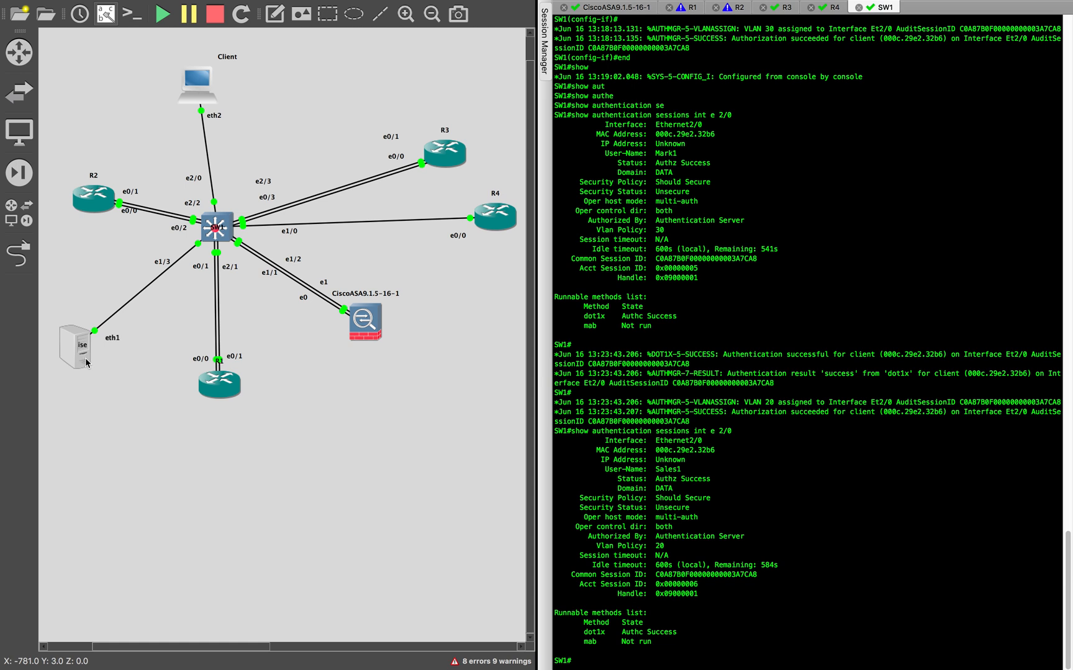
mouse_move(81, 343)
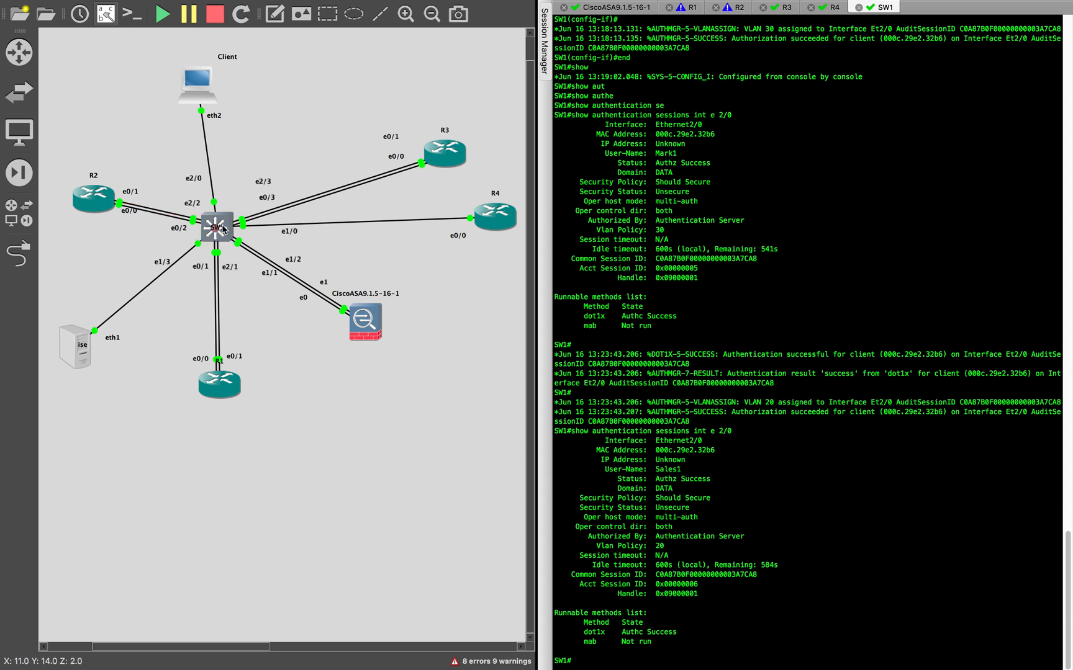
mouse_move(213, 214)
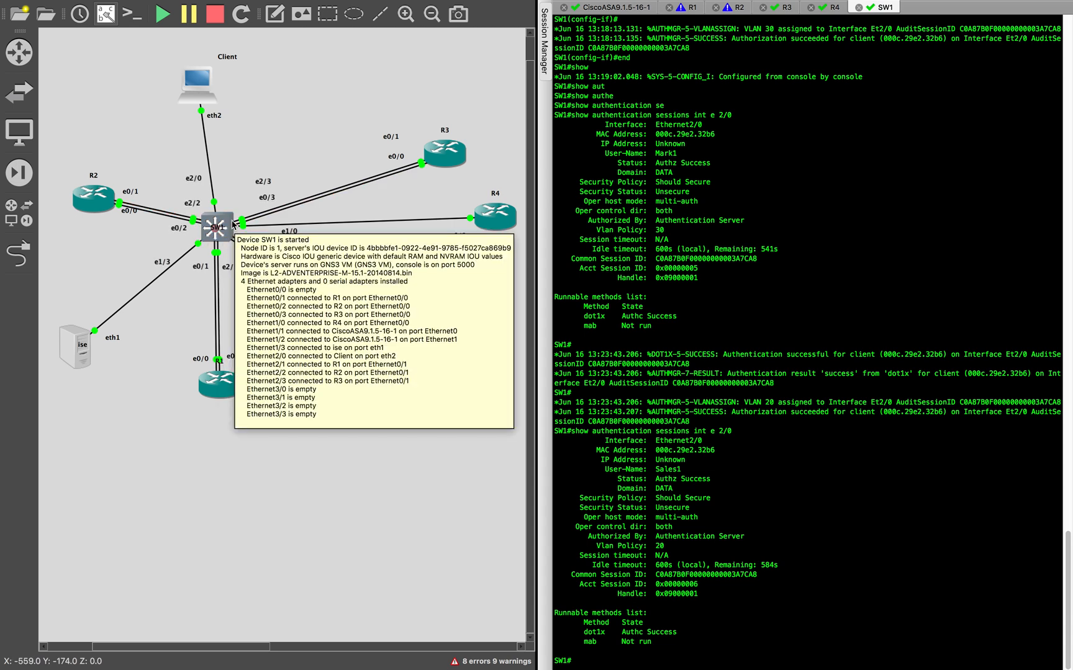